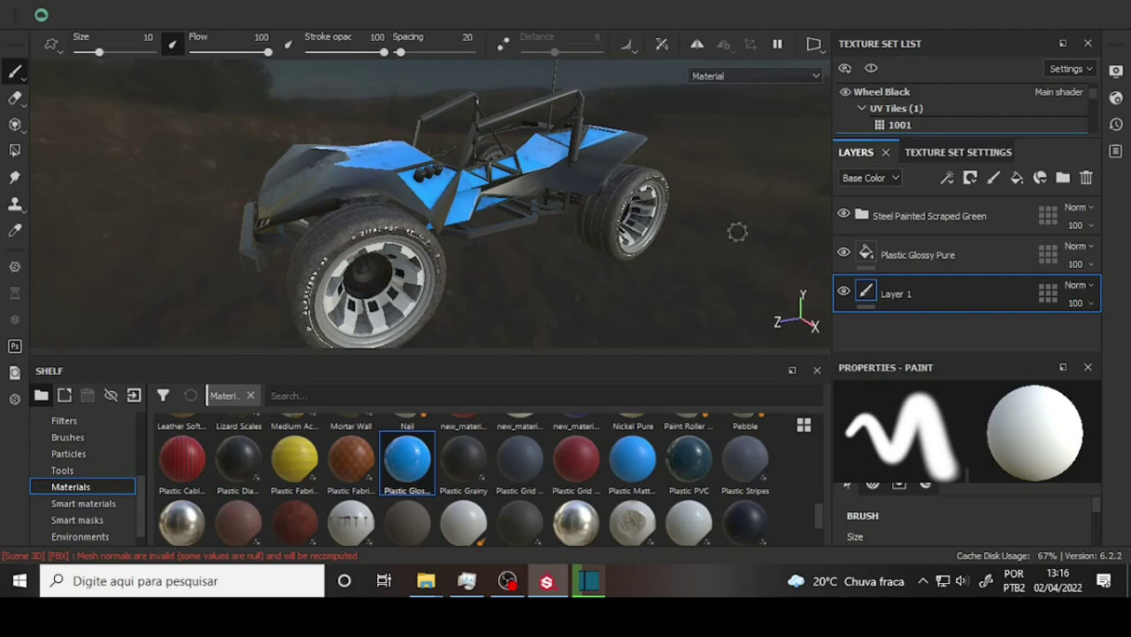
# Select the Steel Painted Scraped Green and Plastic Glossy Pure layers together
pyautogui.moveTo(734, 227)
pyautogui.keyDown('alt'); pyautogui.mouseDown()
pyautogui.moveTo(723, 171)
pyautogui.moveTo(227, 230)
pyautogui.moveTo(142, 217)
pyautogui.moveTo(38, 222)
pyautogui.moveTo(15, 208)
pyautogui.moveTo(7, 225)
pyautogui.moveTo(751, 206)
pyautogui.moveTo(731, 212)
pyautogui.mouseUp(); pyautogui.keyUp('alt')
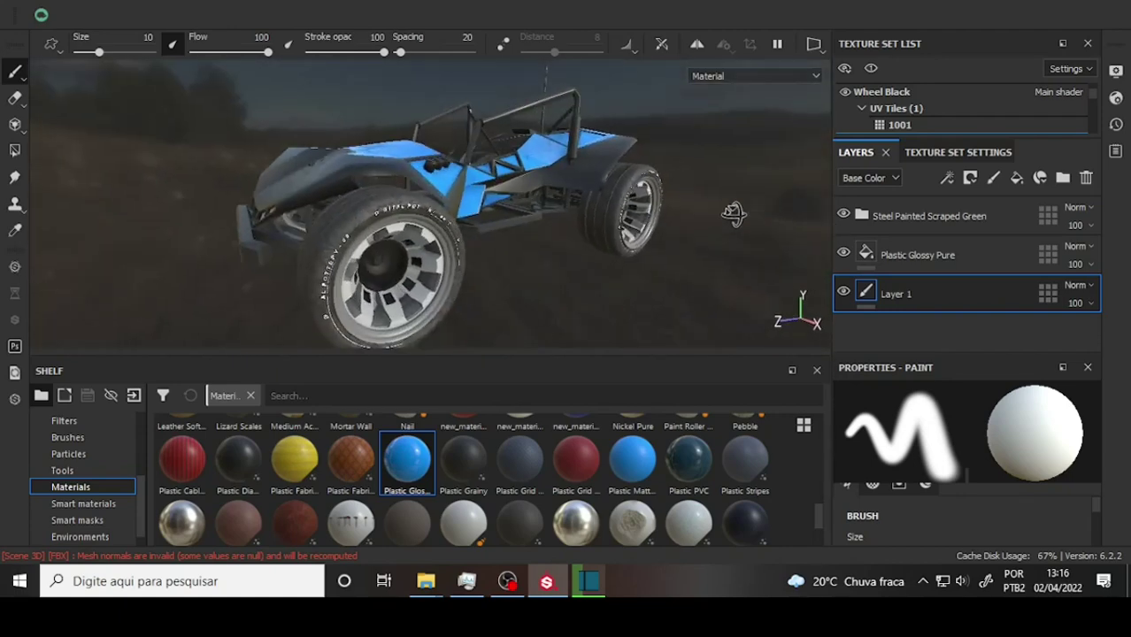
pyautogui.scroll(2, 723, 221)
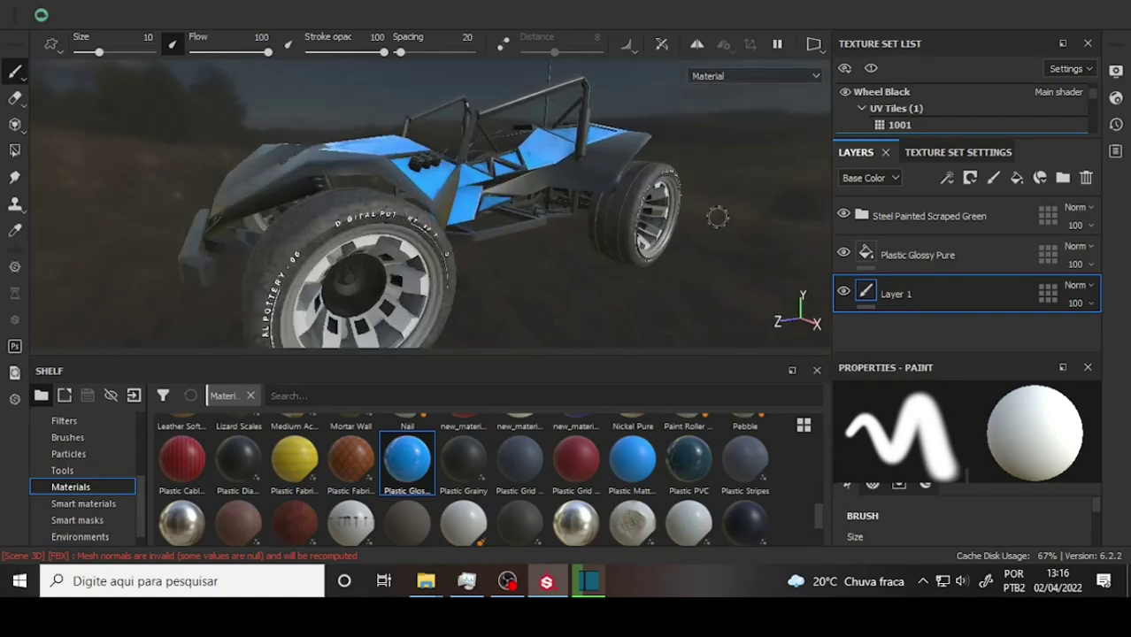
pyautogui.scroll(2, 717, 218)
pyautogui.scroll(2, 715, 216)
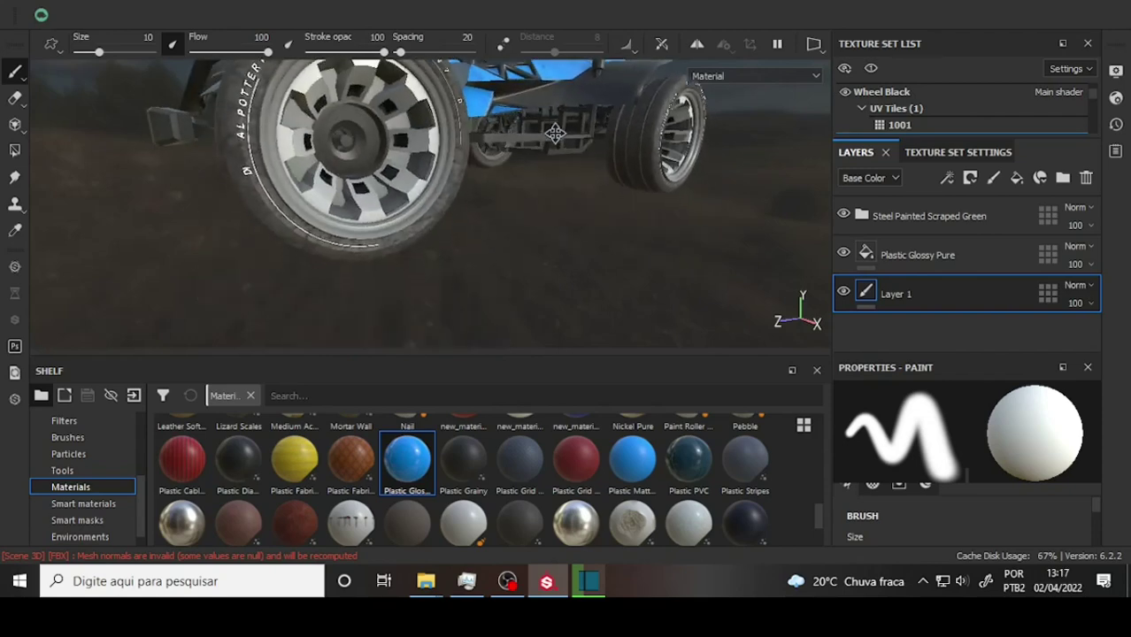
pyautogui.scroll(3, 581, 235)
pyautogui.scroll(-3, 576, 190)
pyautogui.moveTo(576, 187); pyautogui.dragTo(554, 199, button='middle')
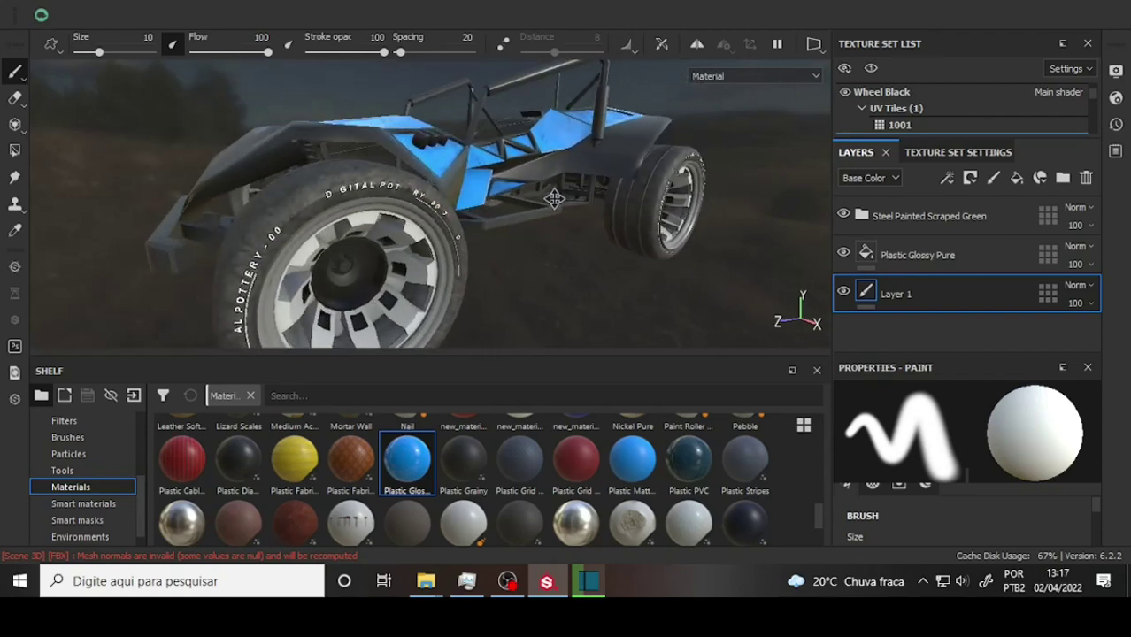
pyautogui.click(909, 212)
pyautogui.keyDown('ctrl'); pyautogui.click(914, 256); pyautogui.keyUp('ctrl')
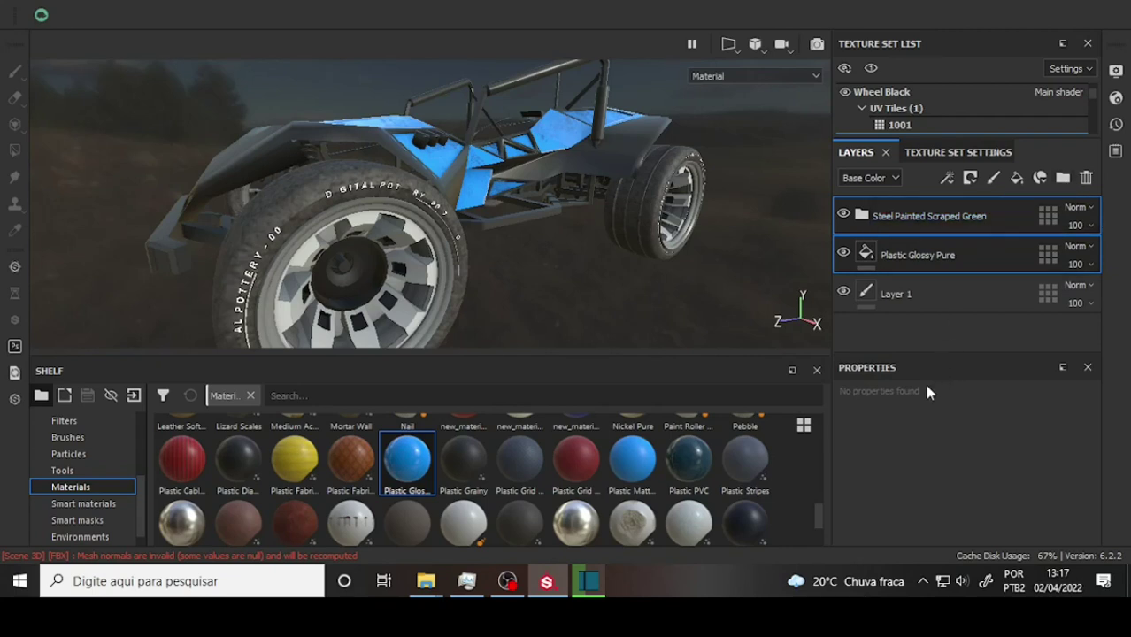
# Create a new folder and move both layers into it, Steel Painted Scraped Green on top
pyautogui.click(1063, 180)
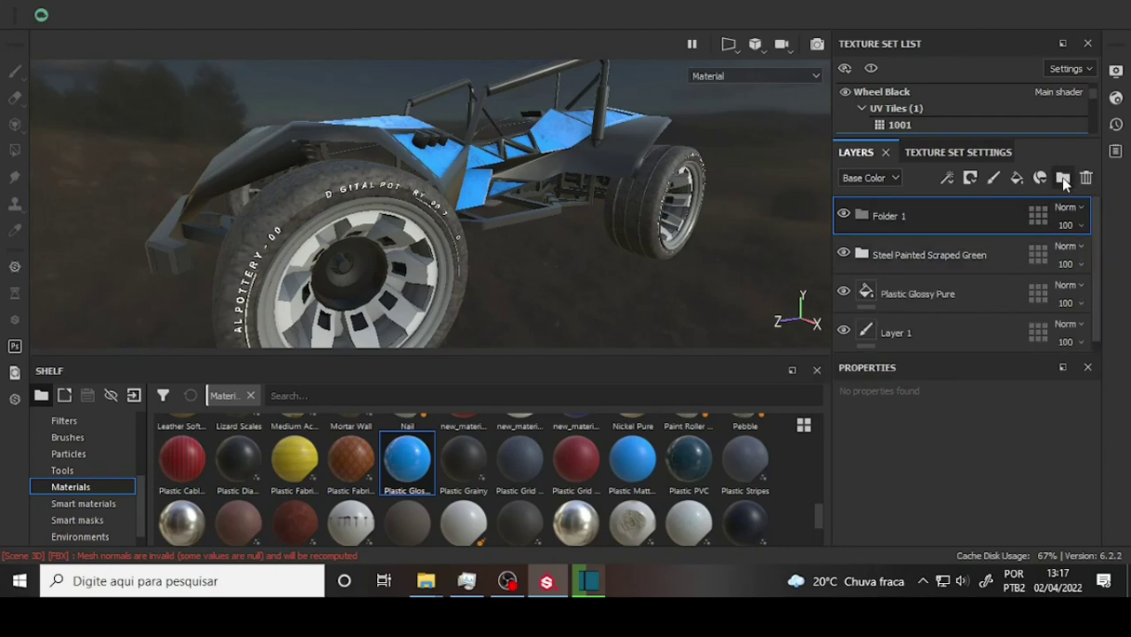
pyautogui.moveTo(883, 253); pyautogui.dragTo(897, 220)
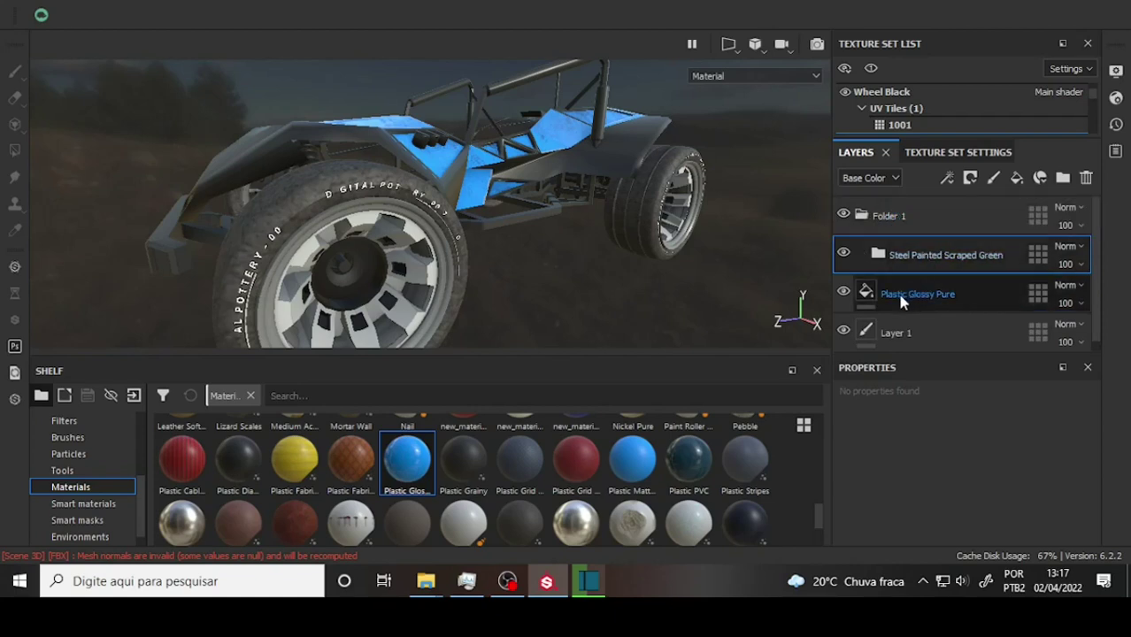
pyautogui.moveTo(900, 301); pyautogui.dragTo(952, 255)
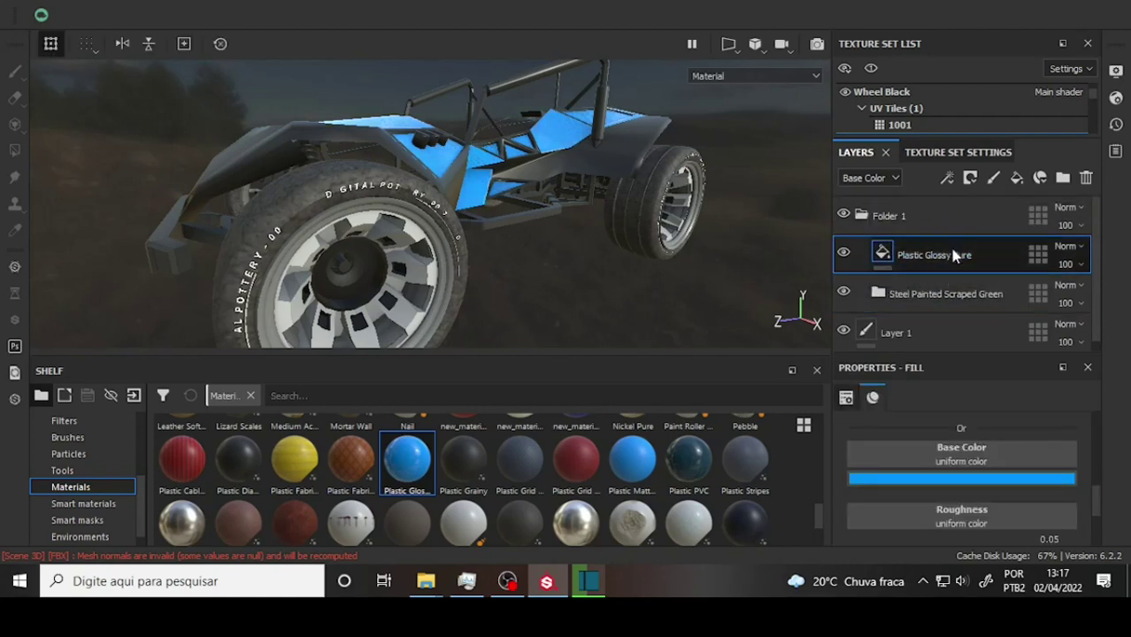
pyautogui.moveTo(913, 296); pyautogui.dragTo(926, 255)
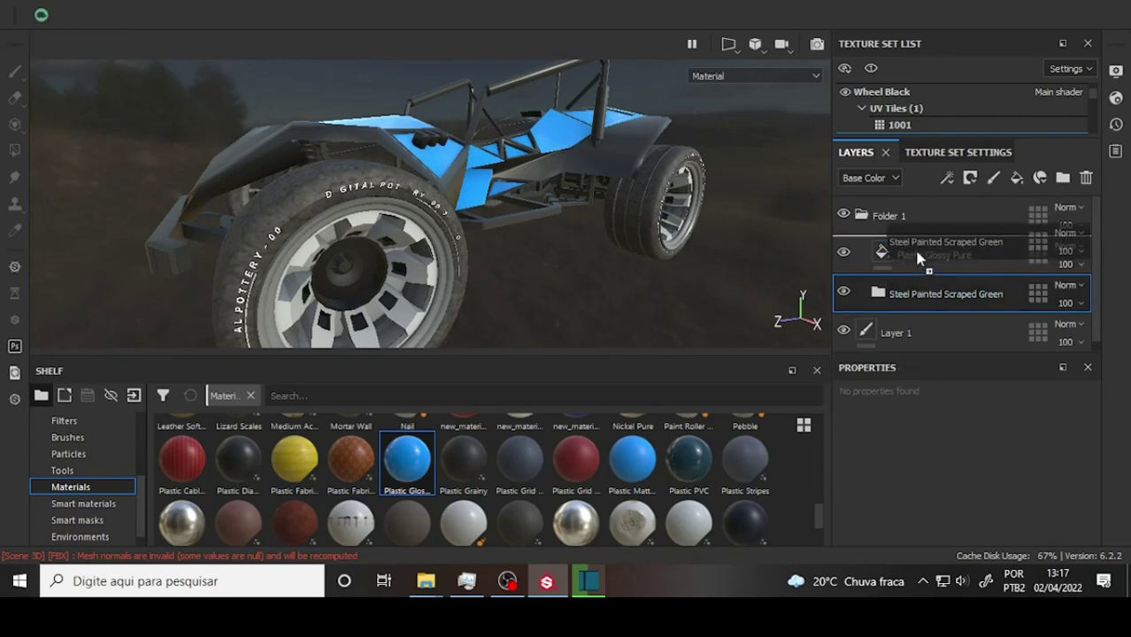
# Rename Folder 1 to 'Bug Blue'
pyautogui.click(892, 216)
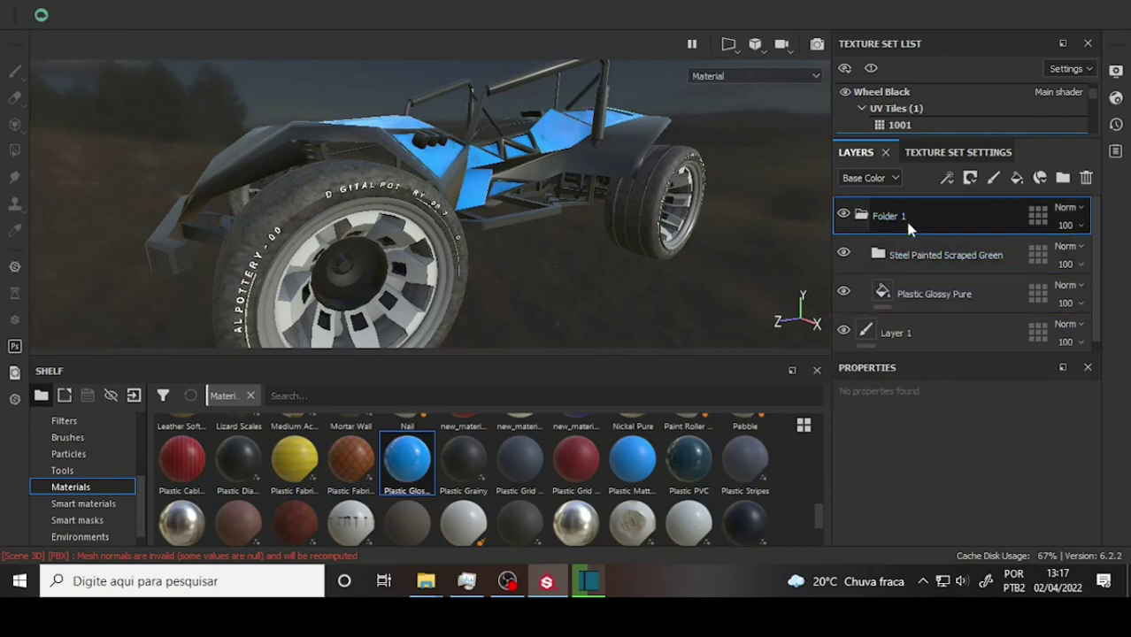
pyautogui.doubleClick(883, 218)
pyautogui.moveTo(916, 219); pyautogui.dragTo(823, 221)
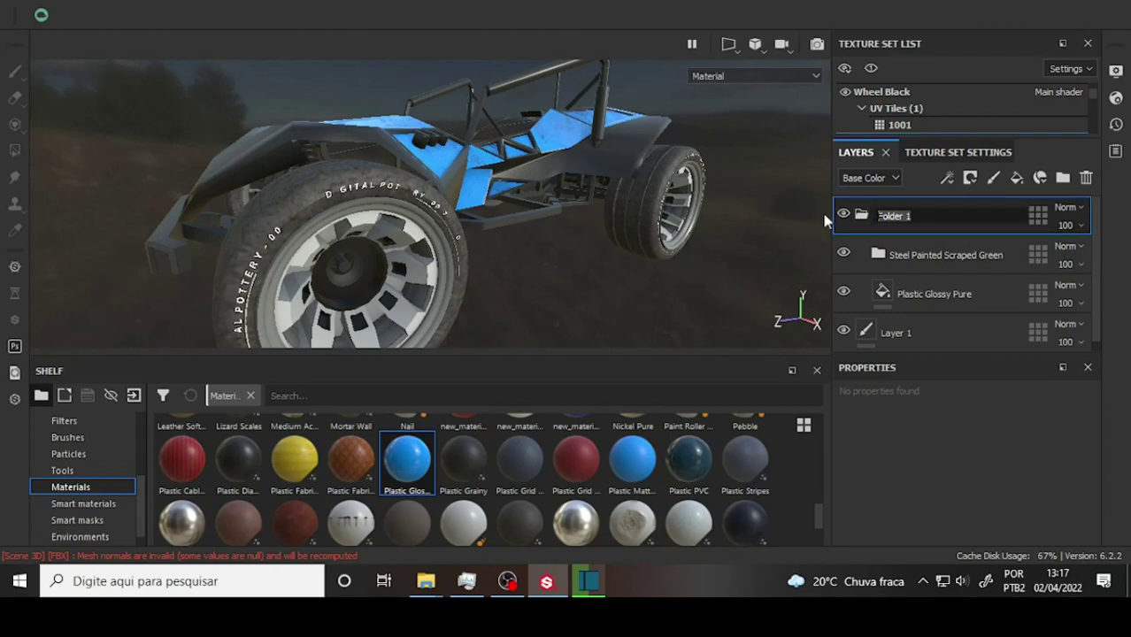
pyautogui.write('Bug ')
pyautogui.write('Blue')
pyautogui.click(996, 284)
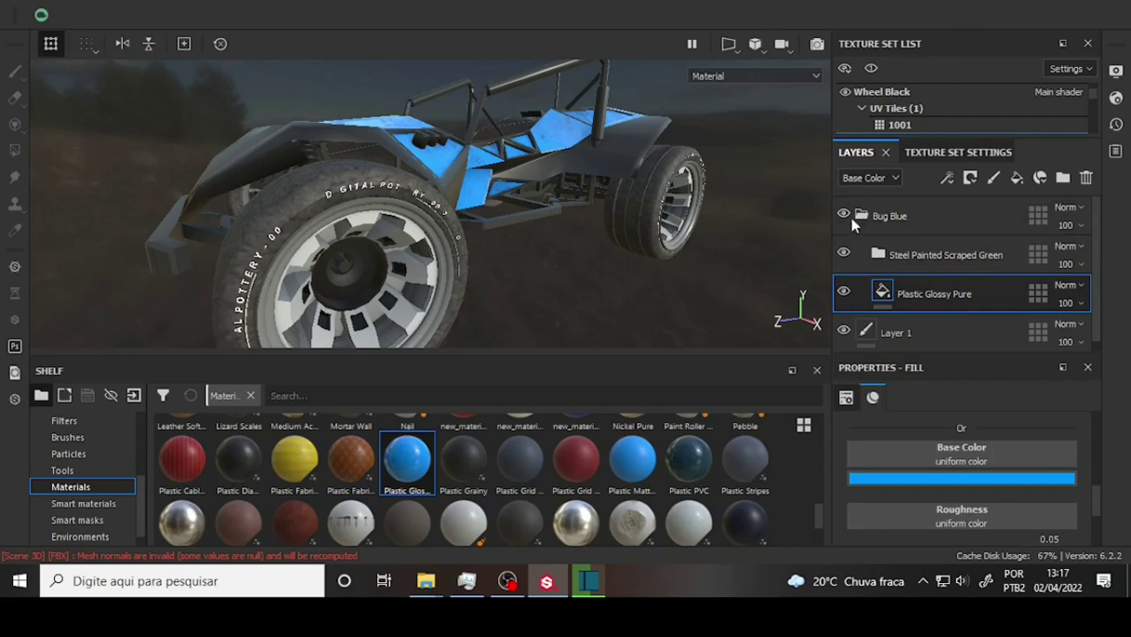
# Copy the Bug Blue folder, keeping its name unchanged
pyautogui.rightClick(934, 213)
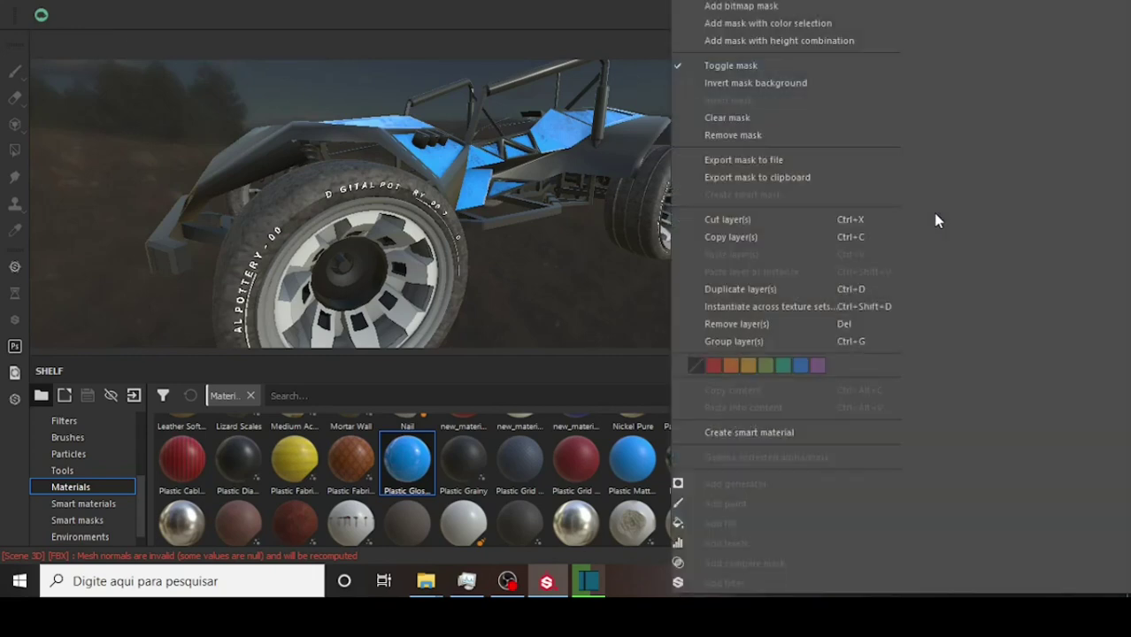
pyautogui.click(800, 242)
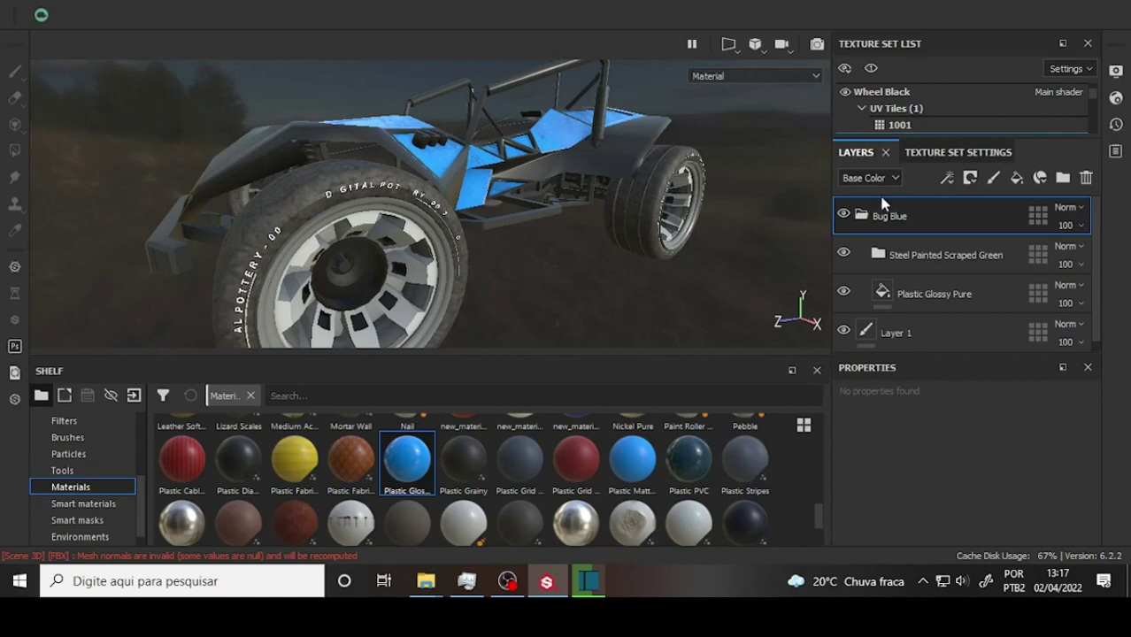
pyautogui.doubleClick(895, 218)
pyautogui.press('Return')
# Enlarge the Texture Set List and switch to the Wheel Blue texture set
pyautogui.moveTo(904, 137); pyautogui.dragTo(911, 245)
pyautogui.scroll(-2, 930, 158)
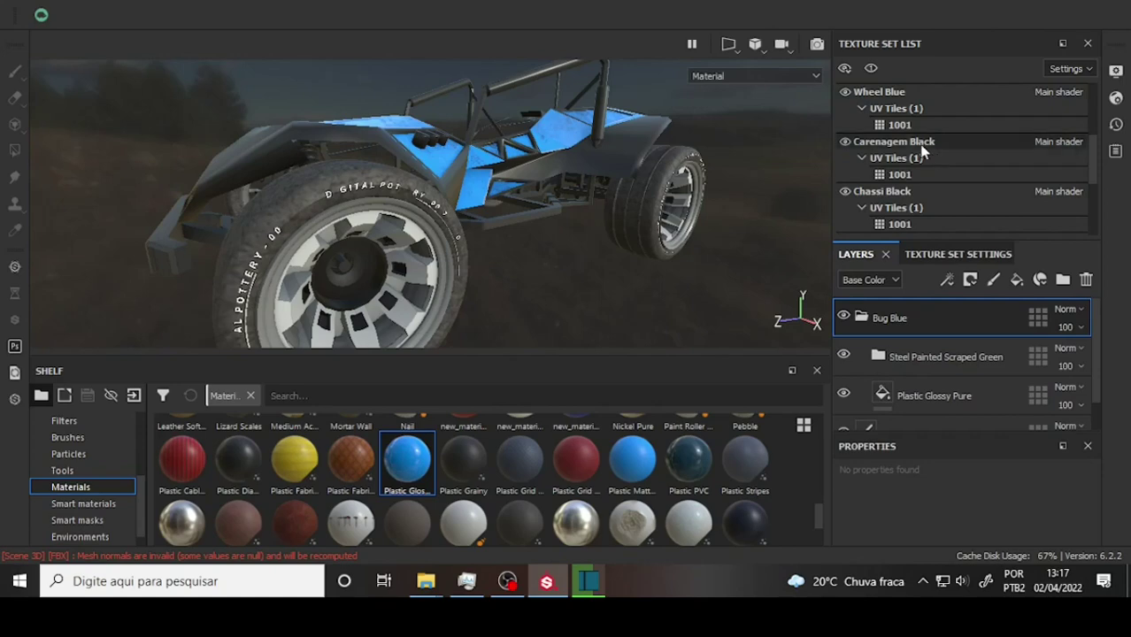
pyautogui.click(879, 98)
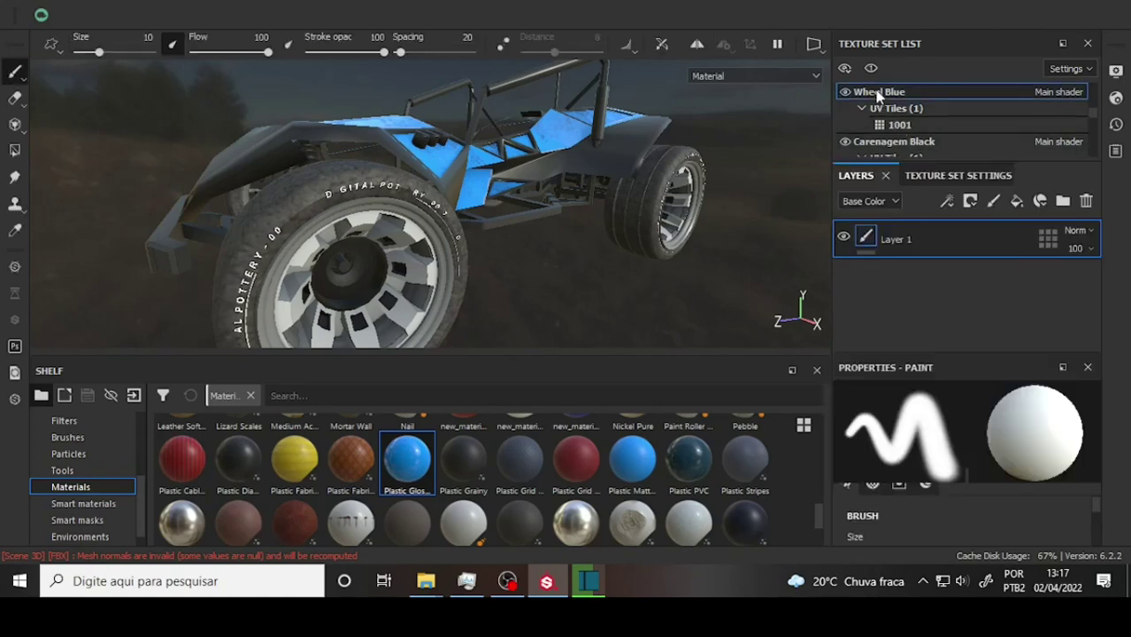
# Paste Bug Blue as an instance above Layer 1 in Wheel Blue
pyautogui.rightClick(939, 237)
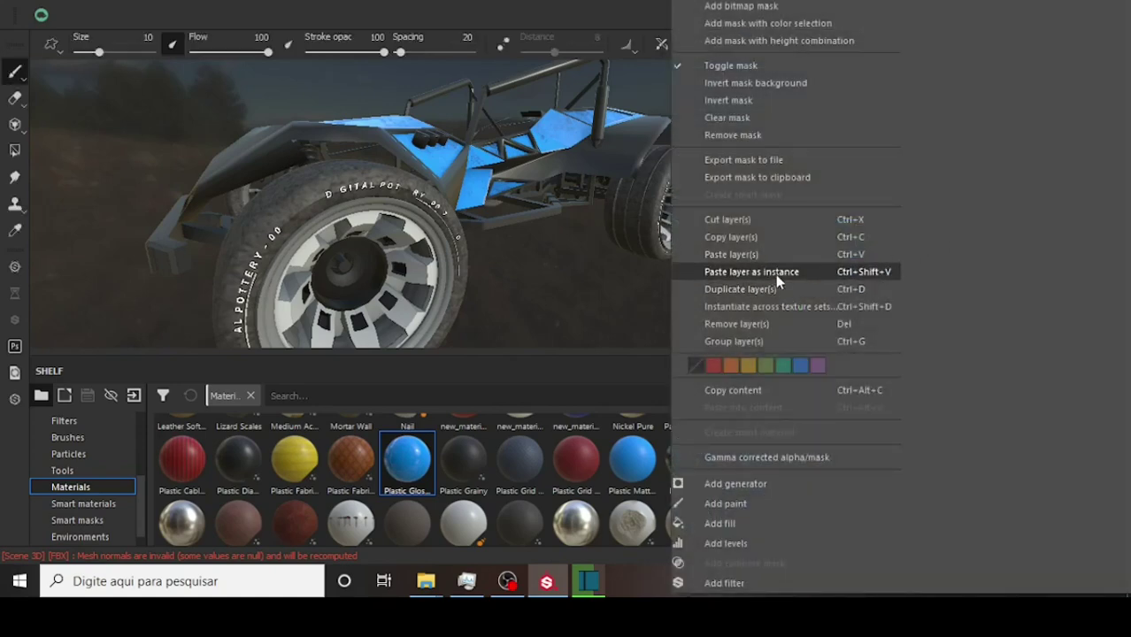
pyautogui.click(775, 275)
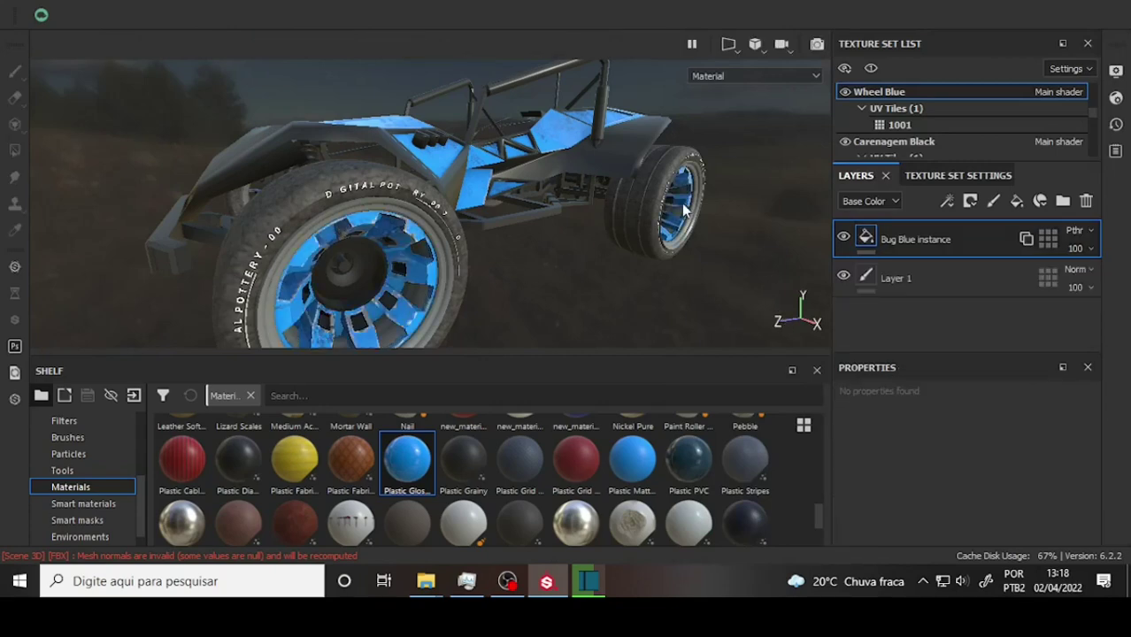
pyautogui.scroll(-3, 681, 199)
pyautogui.scroll(5, 682, 199)
# Orbit around the front wheel and buggy to confirm the rims are blue
pyautogui.moveTo(543, 227); pyautogui.dragTo(641, 137, button='middle')
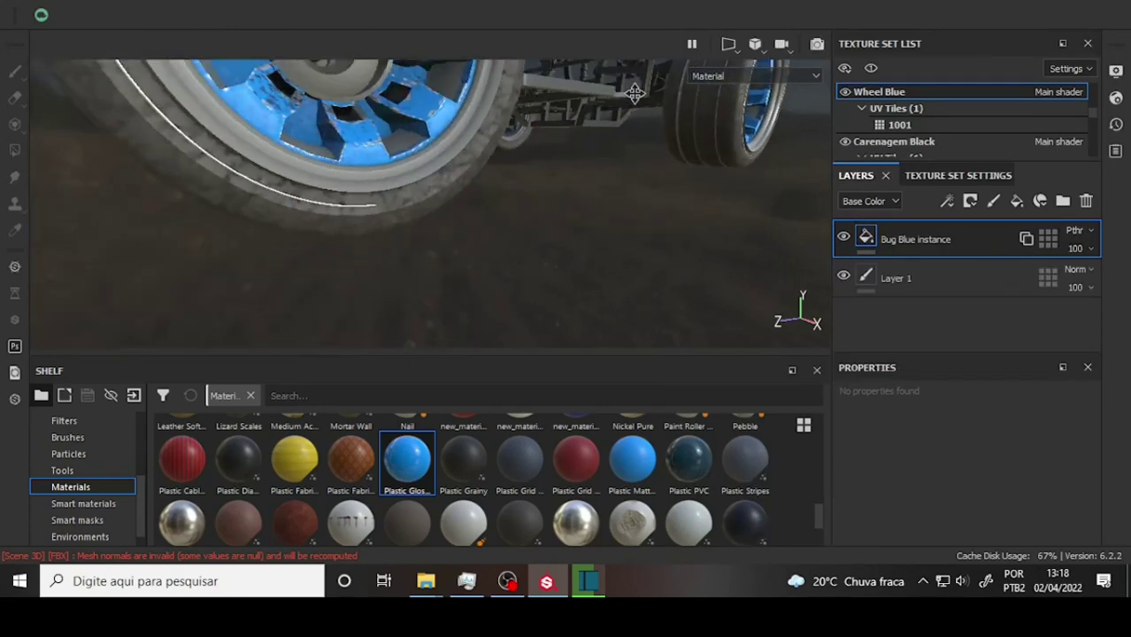
pyautogui.moveTo(641, 137)
pyautogui.keyDown('alt'); pyautogui.mouseDown()
pyautogui.moveTo(643, 172)
pyautogui.moveTo(624, 213)
pyautogui.mouseUp(); pyautogui.keyUp('alt')
pyautogui.scroll(2, 623, 212)
pyautogui.scroll(-4, 624, 212)
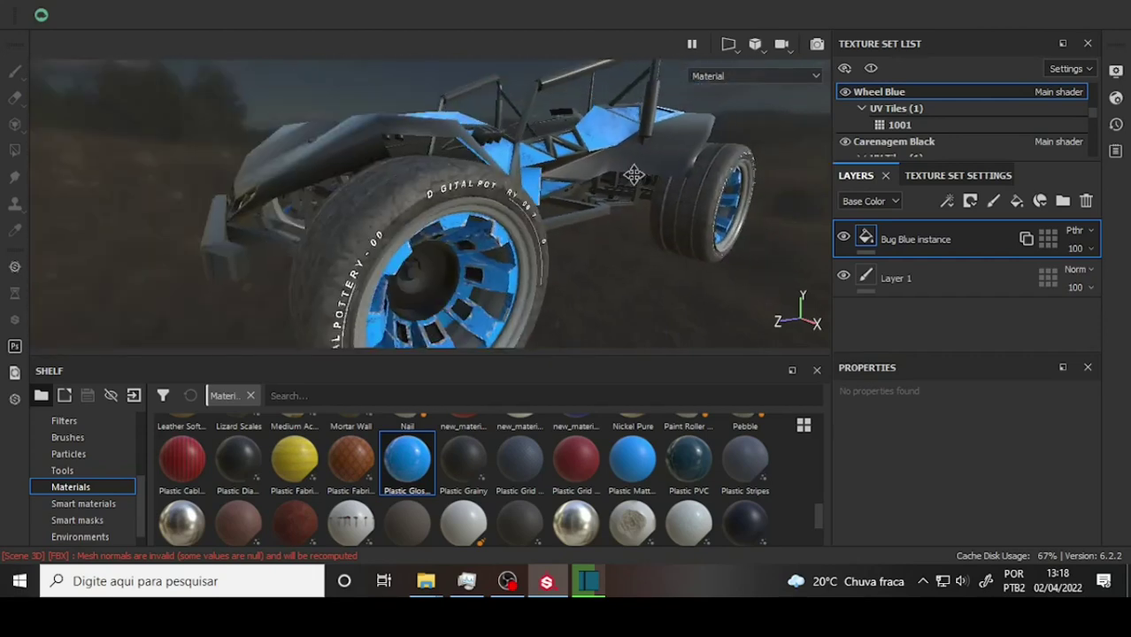
pyautogui.moveTo(624, 212); pyautogui.dragTo(634, 189, button='middle')
pyautogui.moveTo(634, 189)
pyautogui.keyDown('alt'); pyautogui.mouseDown()
pyautogui.moveTo(480, 212)
pyautogui.moveTo(633, 174)
pyautogui.moveTo(580, 186)
pyautogui.mouseUp(); pyautogui.keyUp('alt')
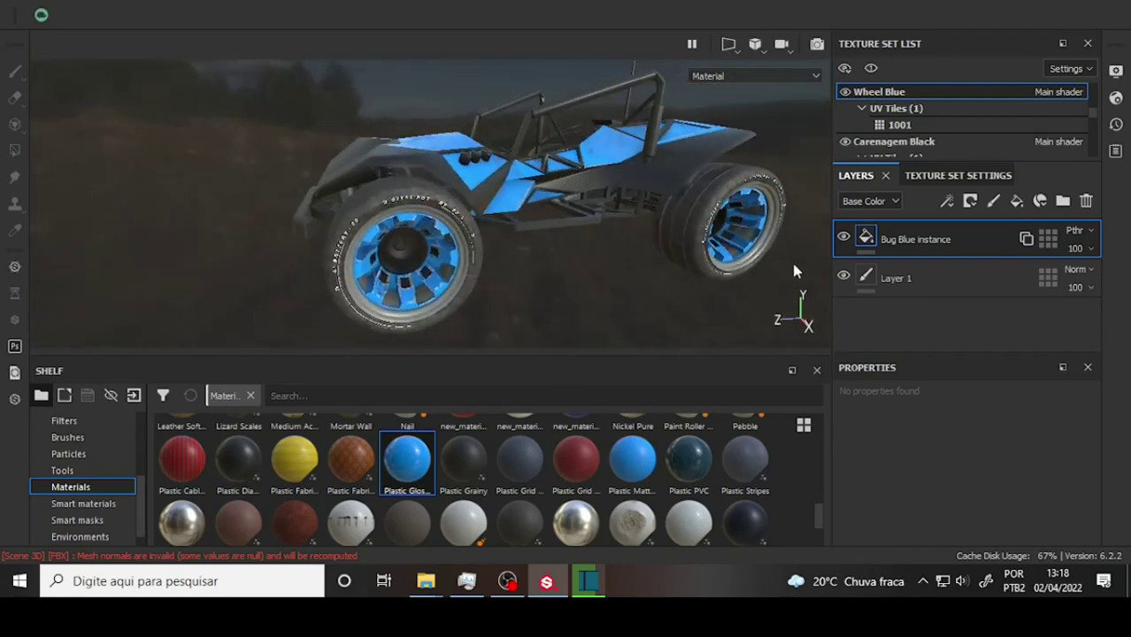
# Show Smart materials on the shelf and inspect the Bug Blue instance layer's link to Carenagem Blue
pyautogui.click(83, 503)
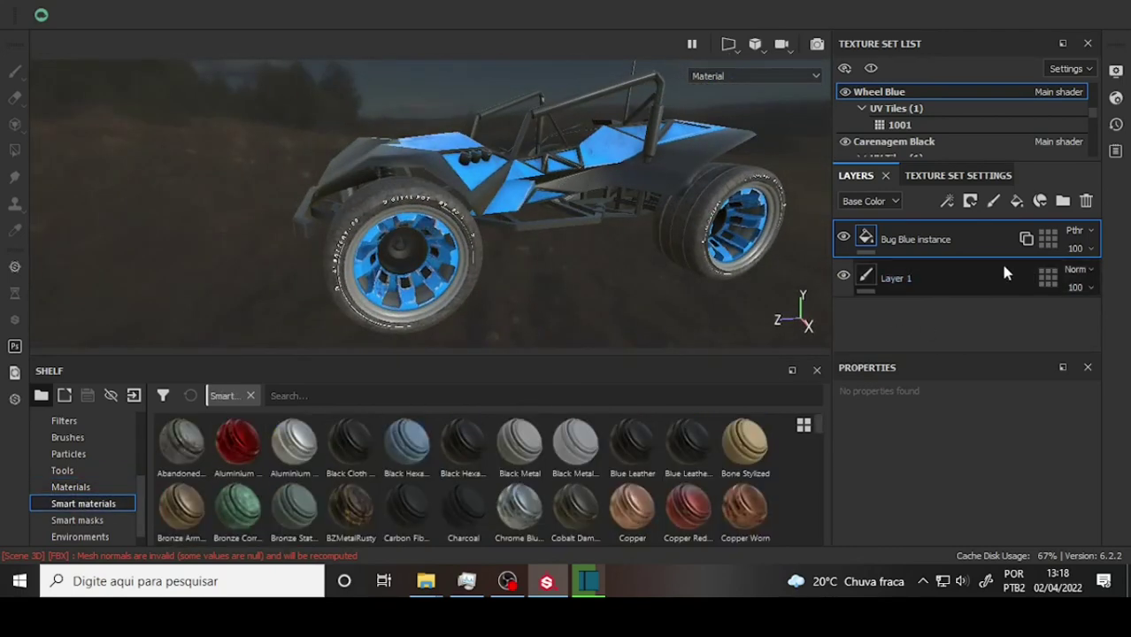
pyautogui.rightClick(940, 243)
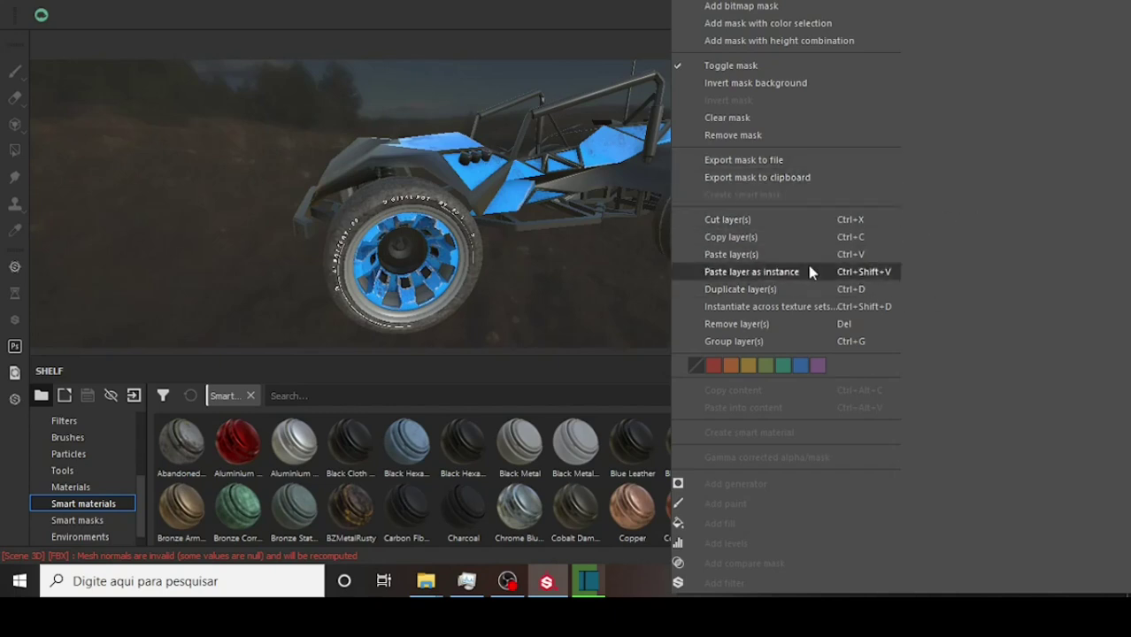
pyautogui.click(577, 285)
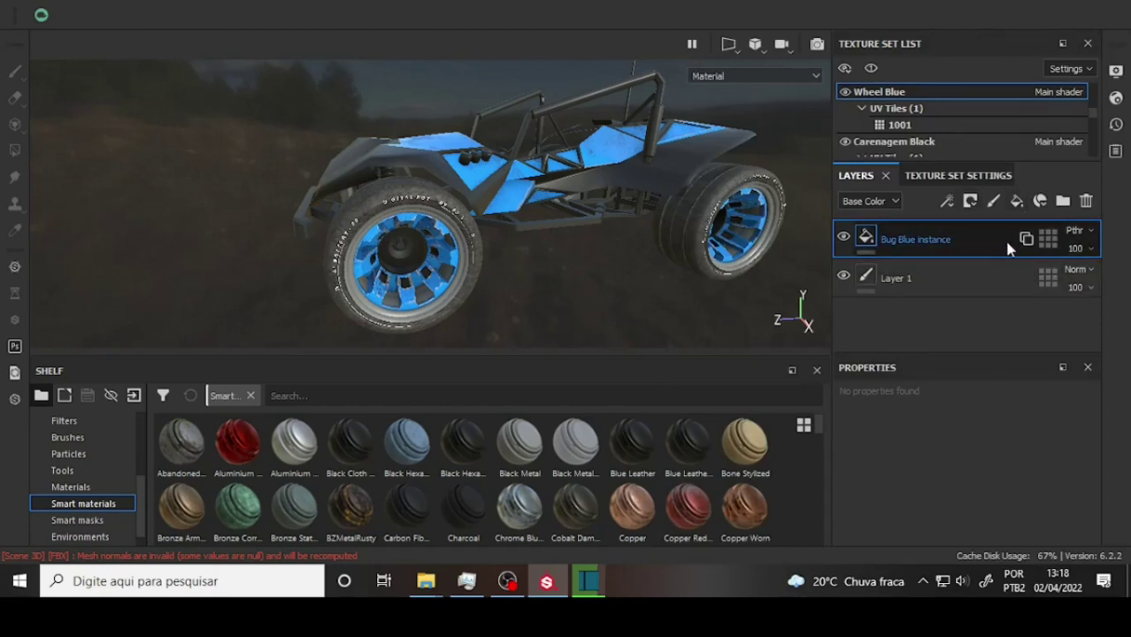
pyautogui.rightClick(867, 241)
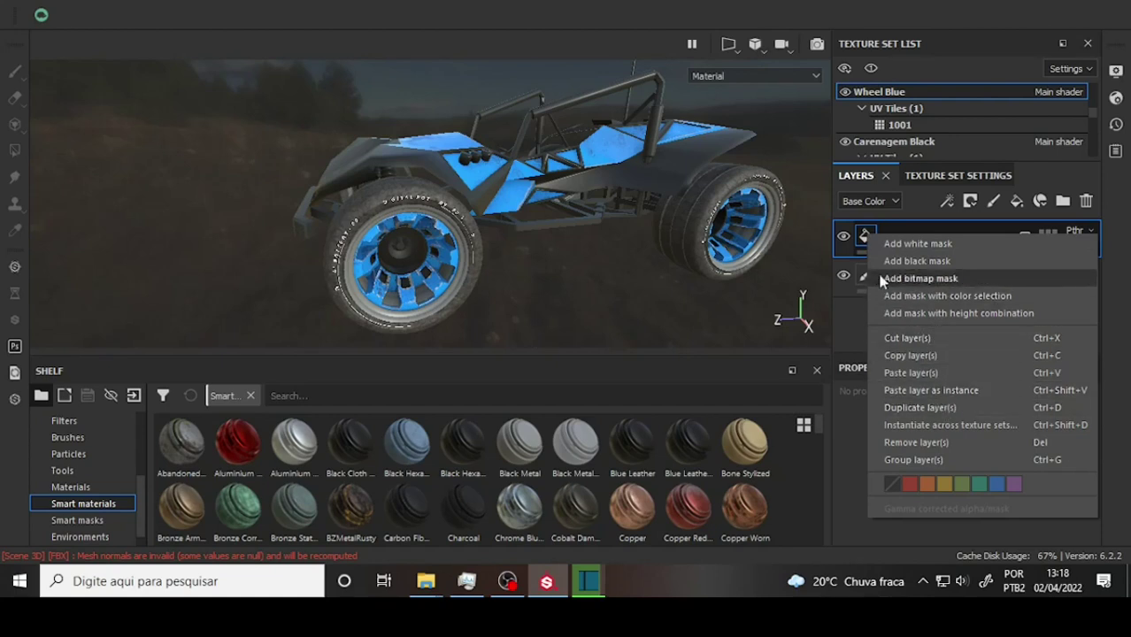
pyautogui.press('Escape')
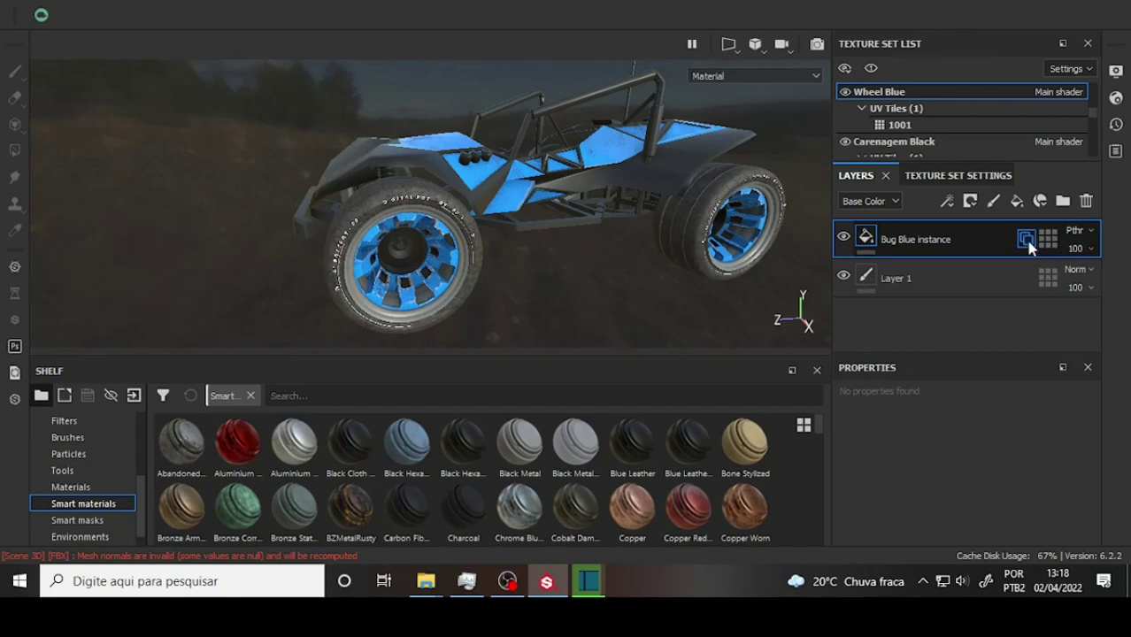
pyautogui.rightClick(1028, 243)
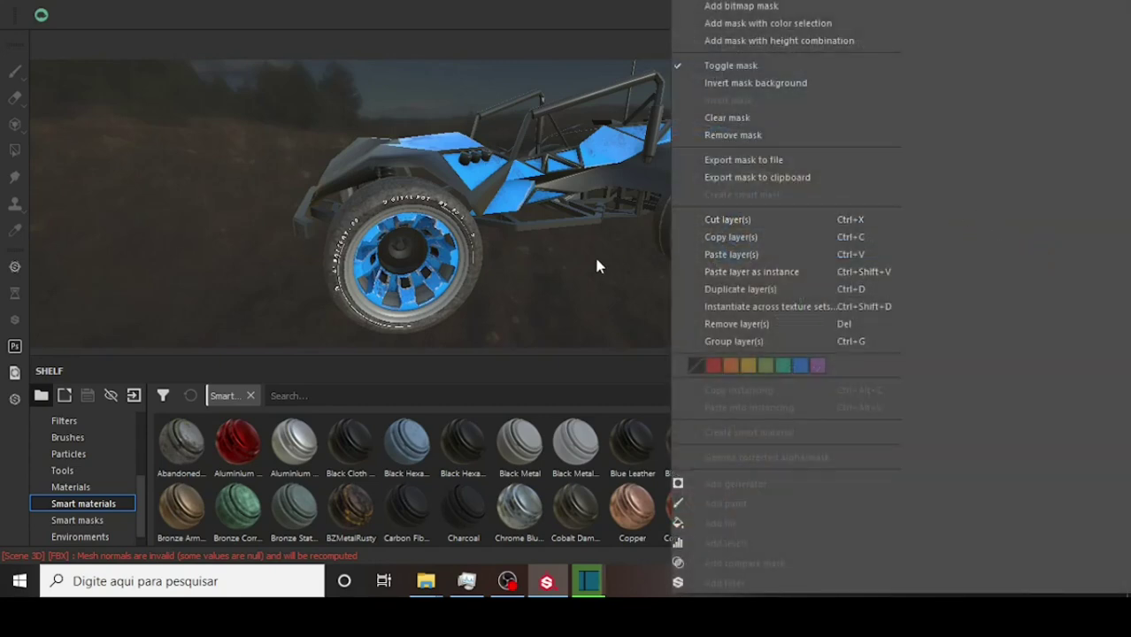
pyautogui.click(970, 202)
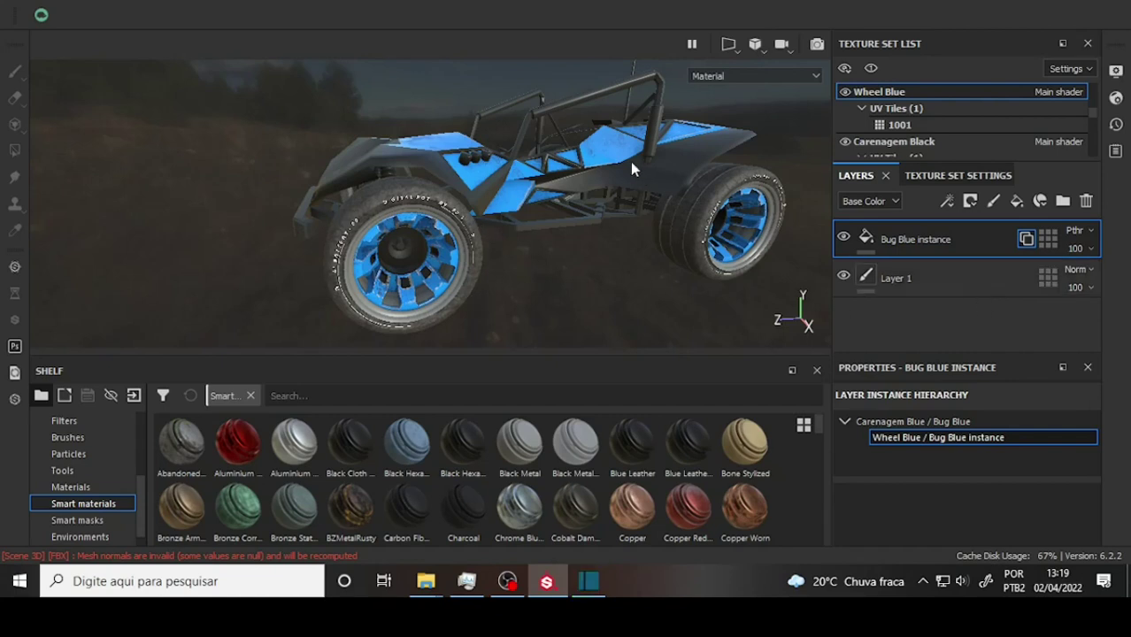
pyautogui.keyDown('alt'); pyautogui.moveTo(630, 169); pyautogui.dragTo(570, 165, button='middle'); pyautogui.keyUp('alt')
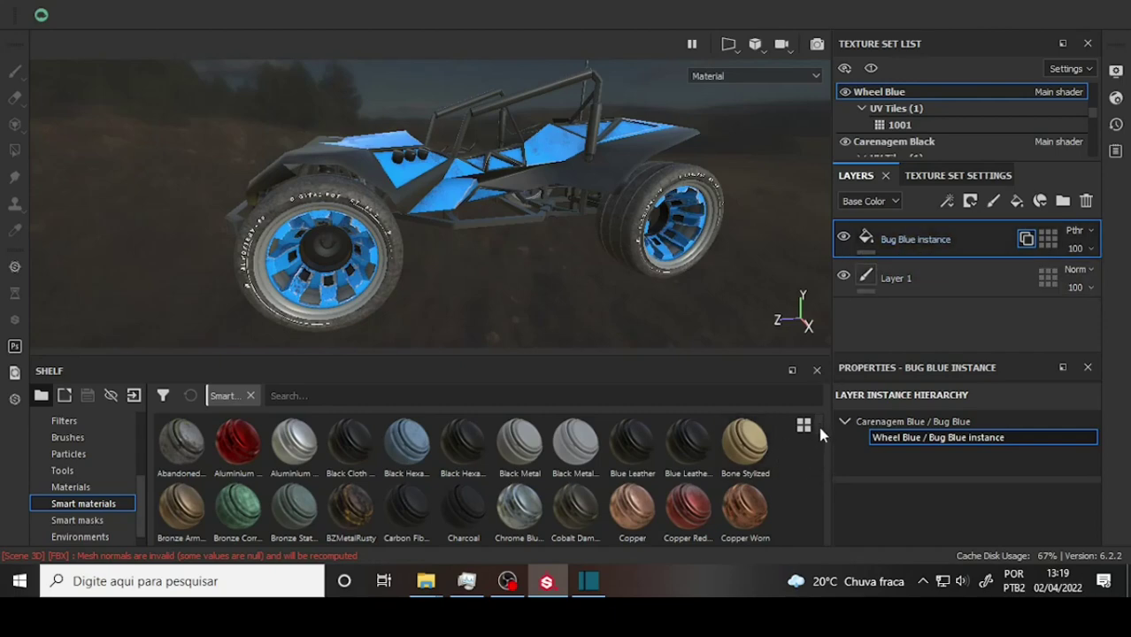
pyautogui.moveTo(816, 422)
pyautogui.mouseDown()
pyautogui.moveTo(817, 525)
pyautogui.moveTo(819, 389)
pyautogui.mouseUp()
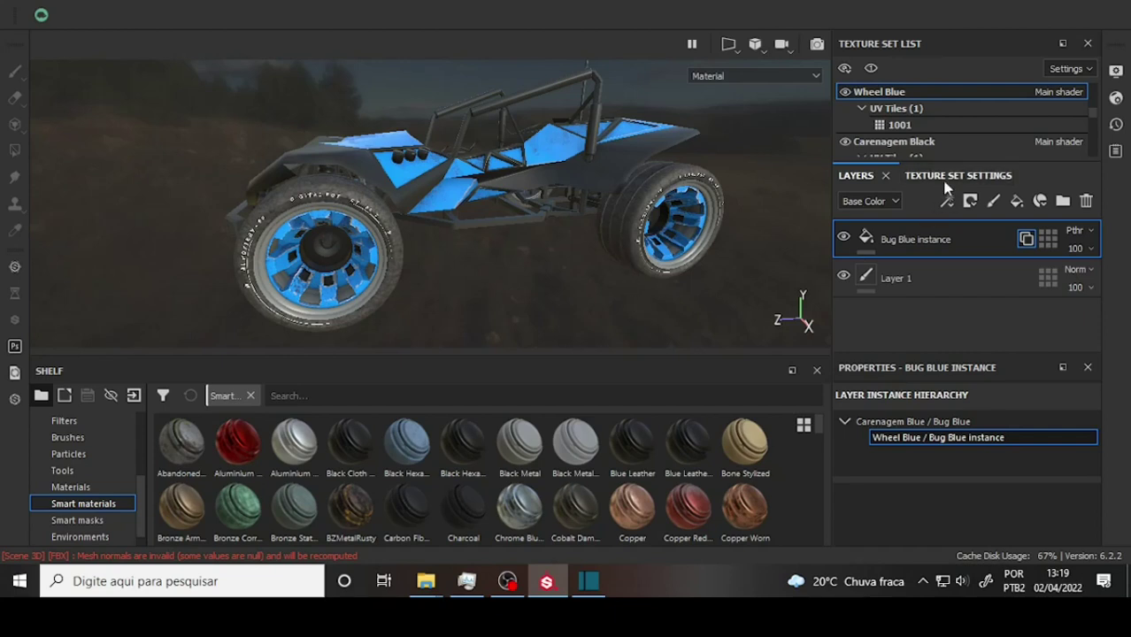
pyautogui.scroll(-1, 941, 130)
pyautogui.scroll(-1, 941, 130)
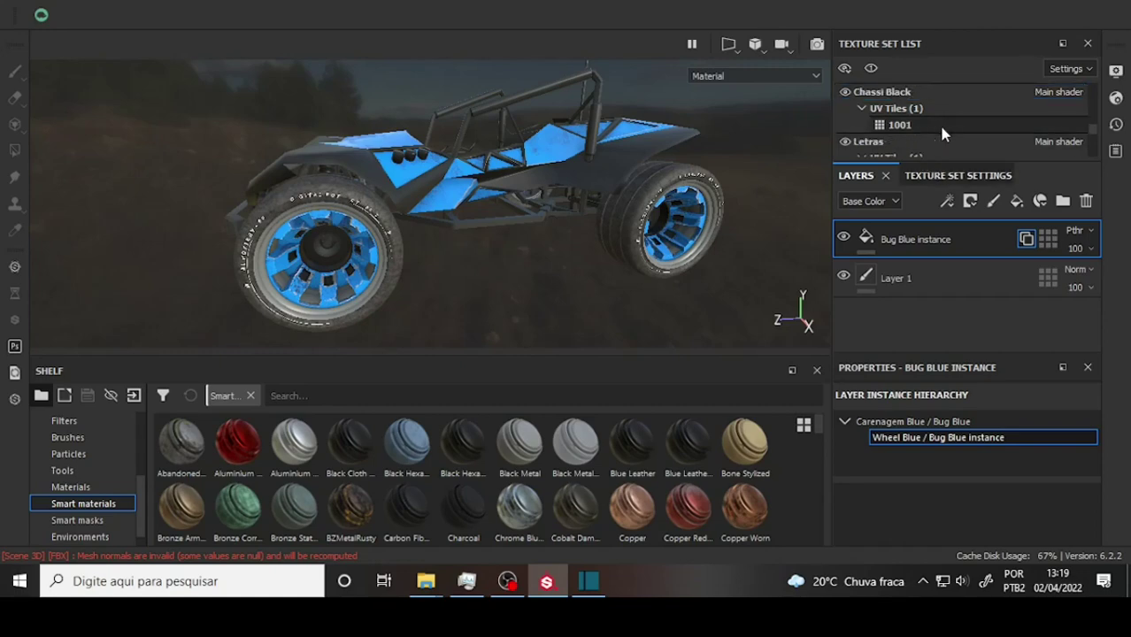
pyautogui.scroll(1, 941, 130)
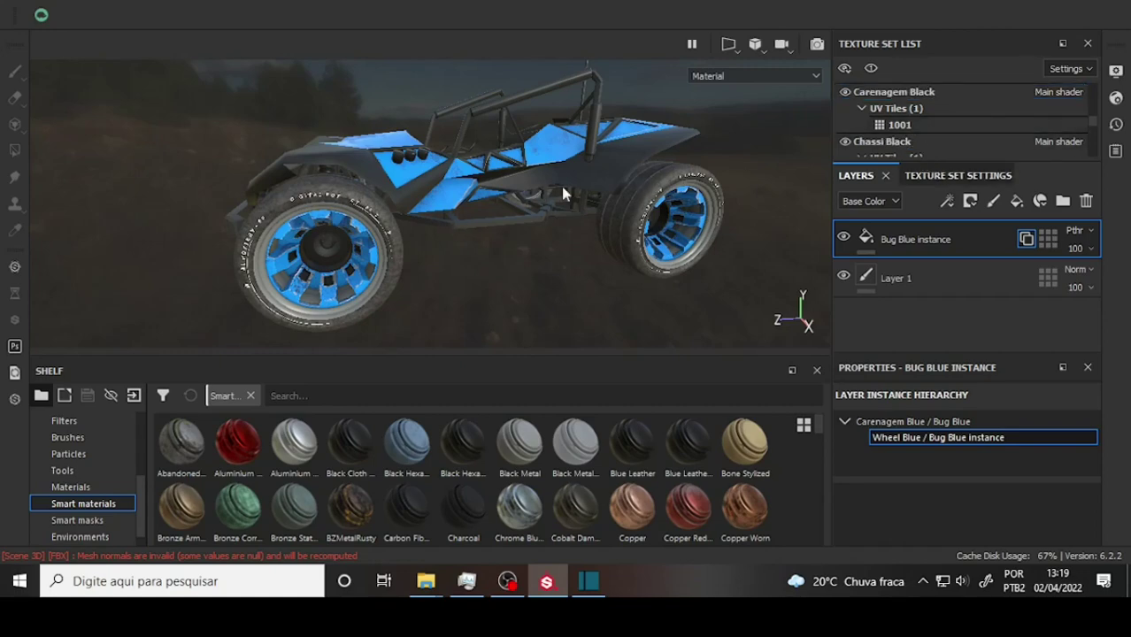
pyautogui.keyDown('alt'); pyautogui.moveTo(563, 192); pyautogui.dragTo(677, 159); pyautogui.keyUp('alt')
pyautogui.moveTo(677, 159)
pyautogui.keyDown('alt'); pyautogui.mouseDown(button='middle')
pyautogui.moveTo(665, 151)
pyautogui.moveTo(666, 162)
pyautogui.mouseUp(button='middle'); pyautogui.keyUp('alt')
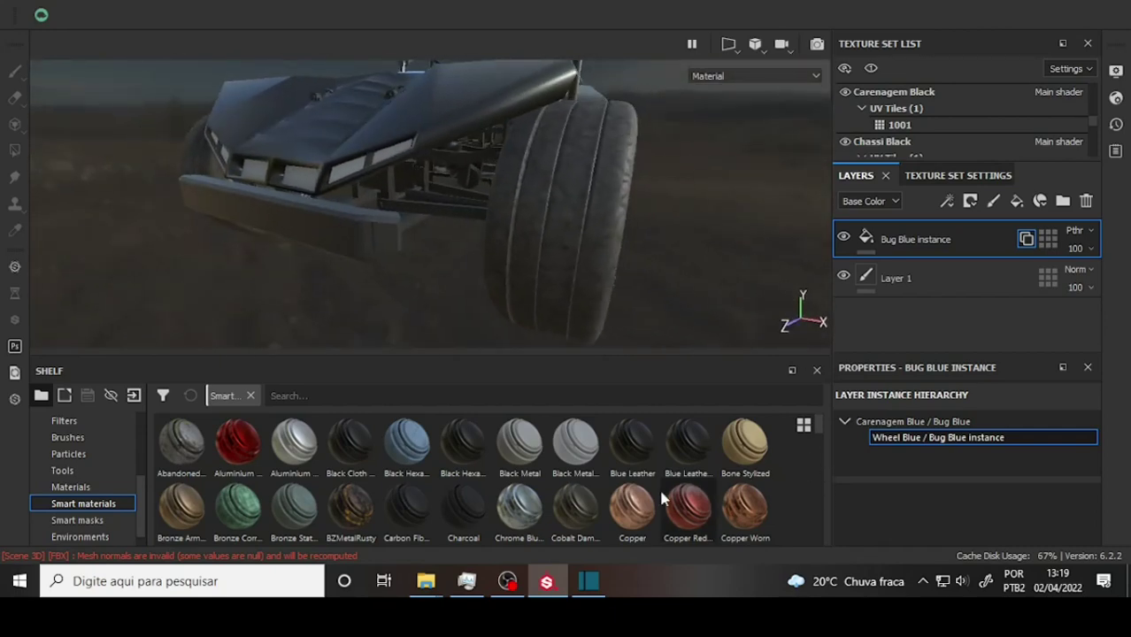
pyautogui.scroll(3, 696, 188)
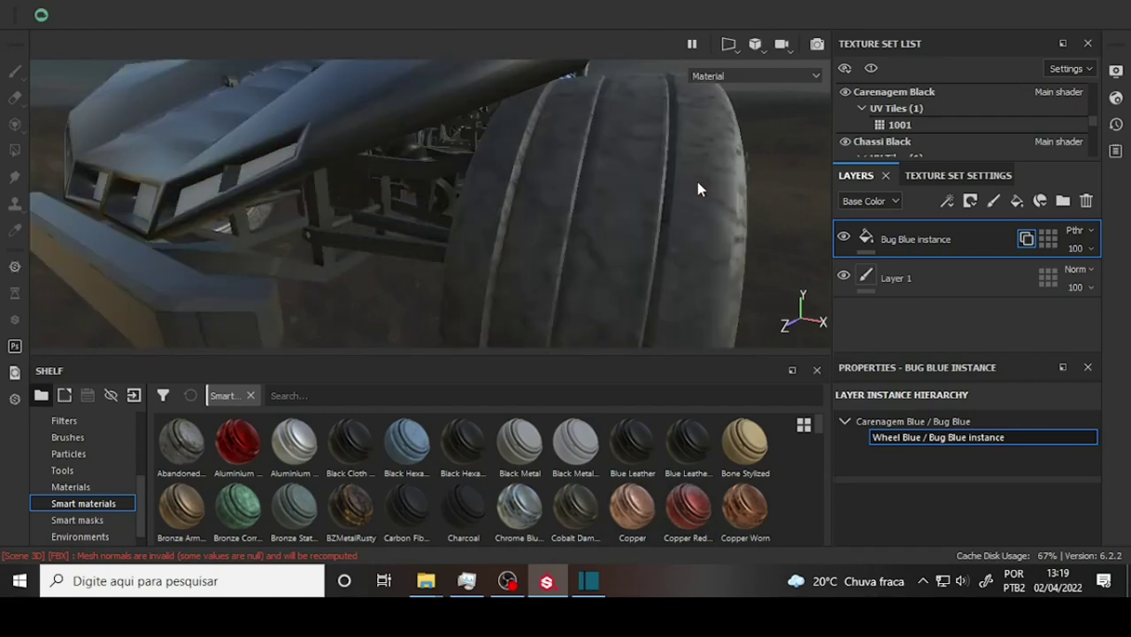
pyautogui.scroll(-3, 696, 182)
pyautogui.scroll(-1, 696, 181)
pyautogui.keyDown('alt'); pyautogui.moveTo(696, 186); pyautogui.dragTo(482, 235); pyautogui.keyUp('alt')
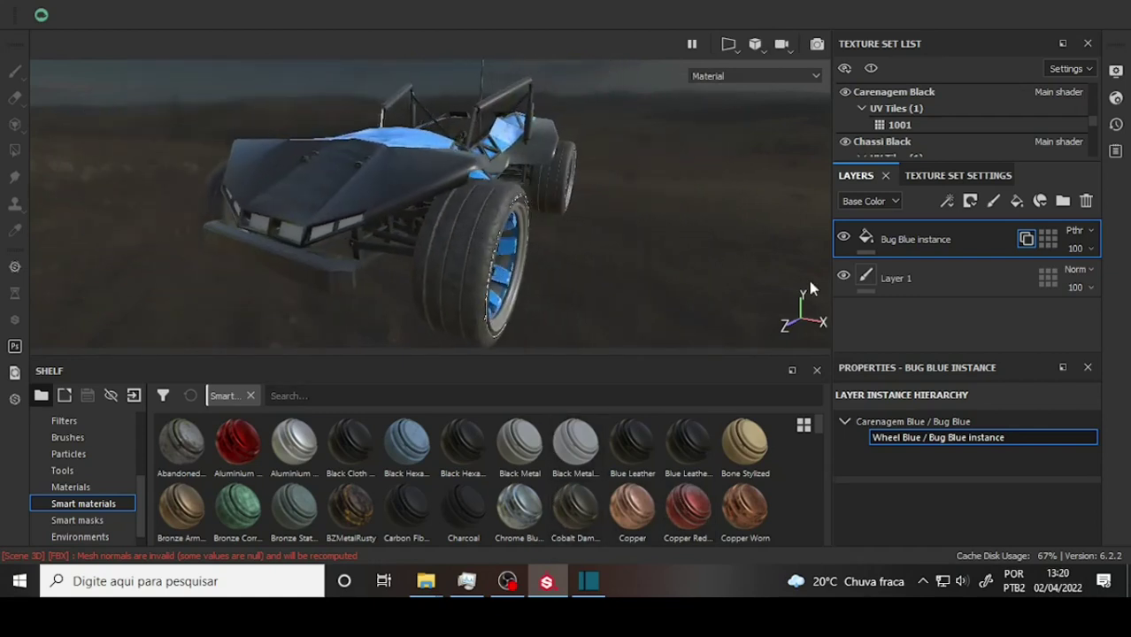
# Bring Chrome's Substance 3D Assets page forward and scroll down the Highlights collections
pyautogui.click(507, 581)
pyautogui.click(592, 584)
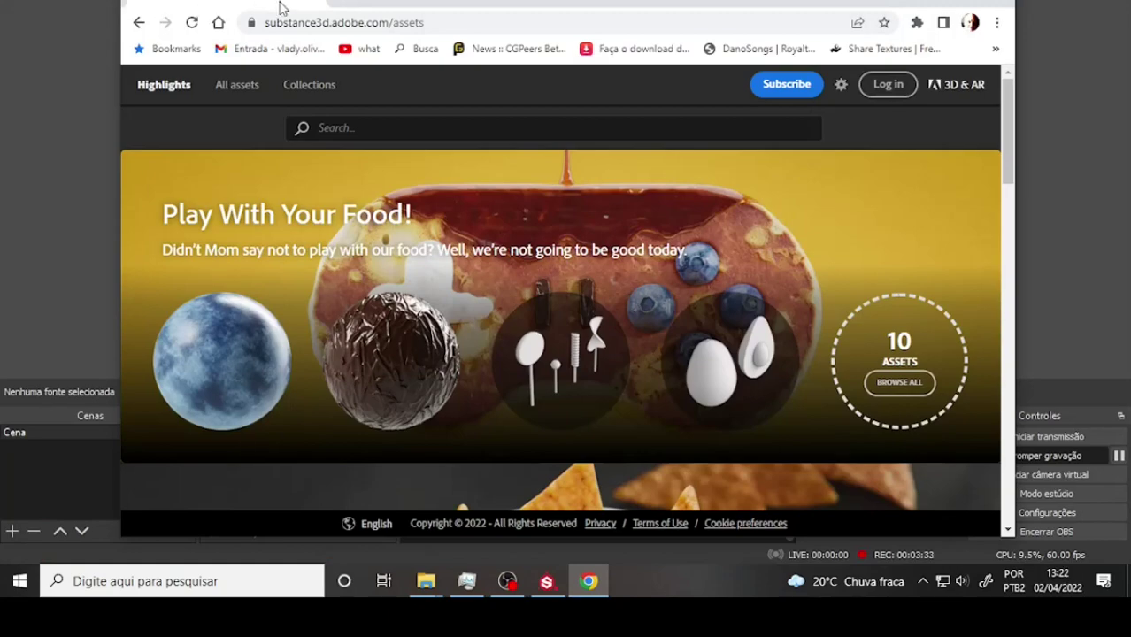
pyautogui.scroll(-3, 744, 163)
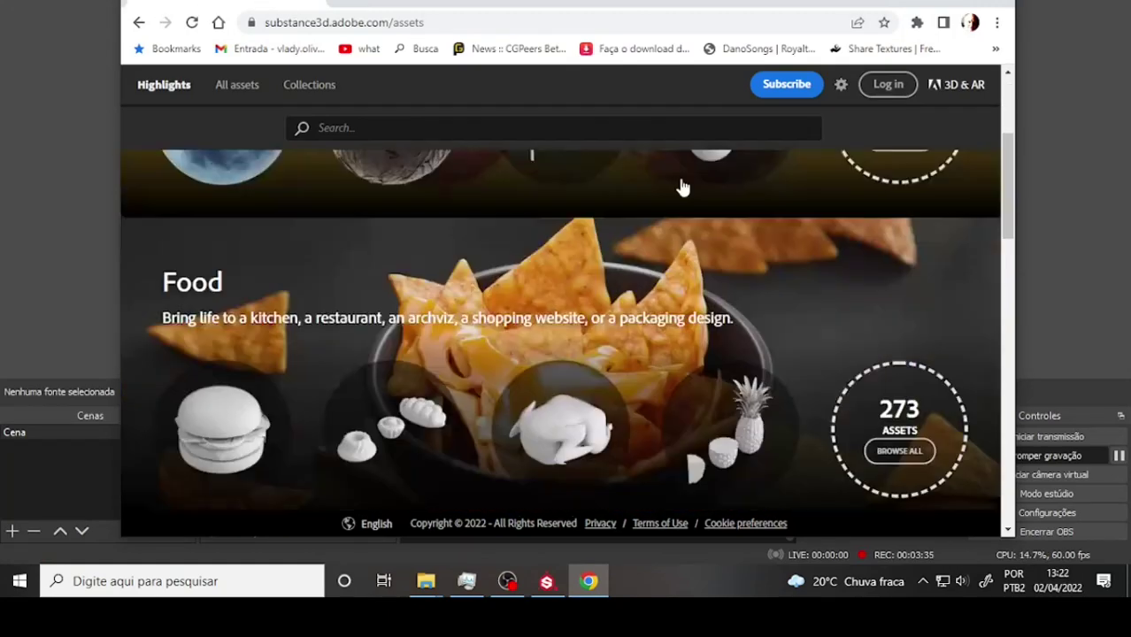
pyautogui.scroll(-4, 678, 189)
pyautogui.scroll(-4, 662, 206)
pyautogui.scroll(-4, 660, 225)
pyautogui.scroll(-4, 673, 232)
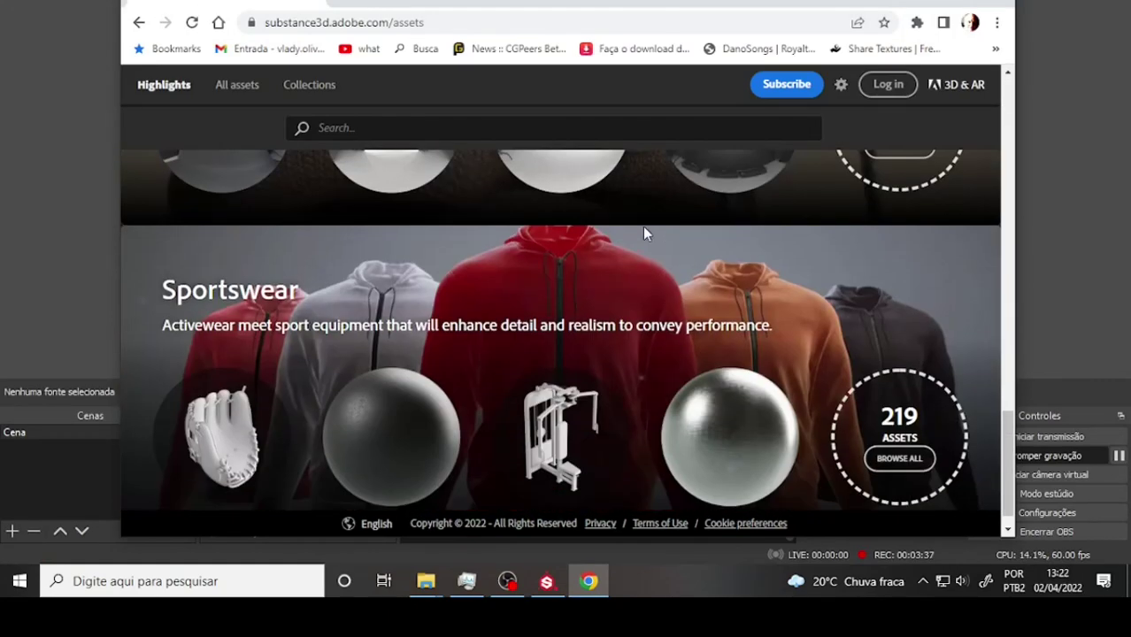
pyautogui.scroll(-1, 643, 232)
# Browse the asset collections, including Construction with 518 assets and Packaging
pyautogui.scroll(4, 653, 266)
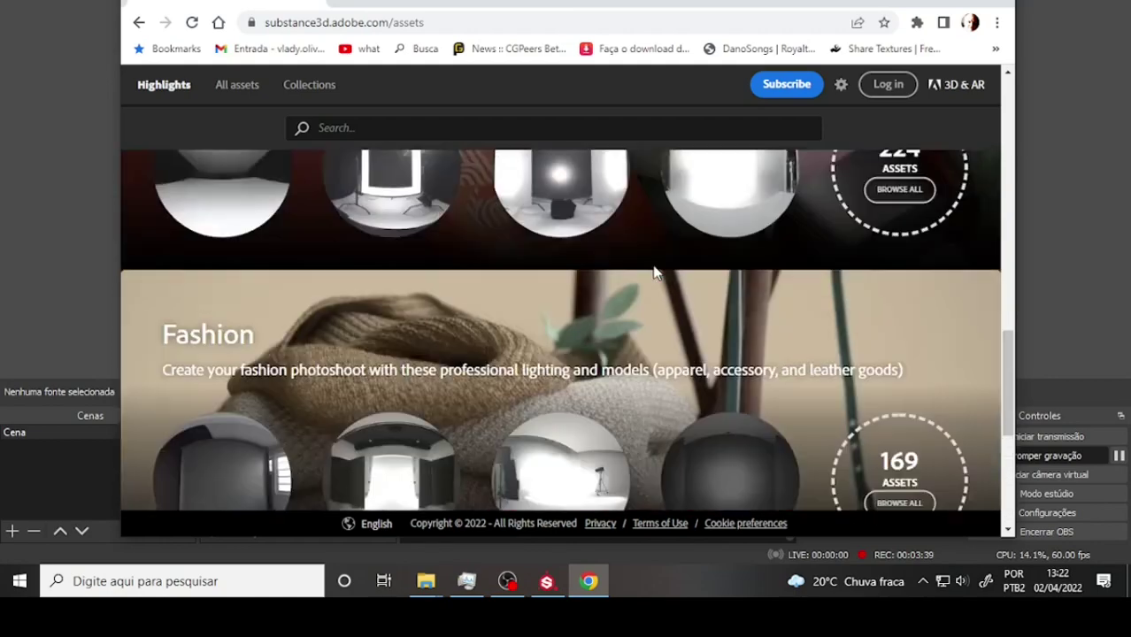
pyautogui.scroll(4, 654, 267)
pyautogui.scroll(4, 654, 266)
pyautogui.scroll(4, 654, 267)
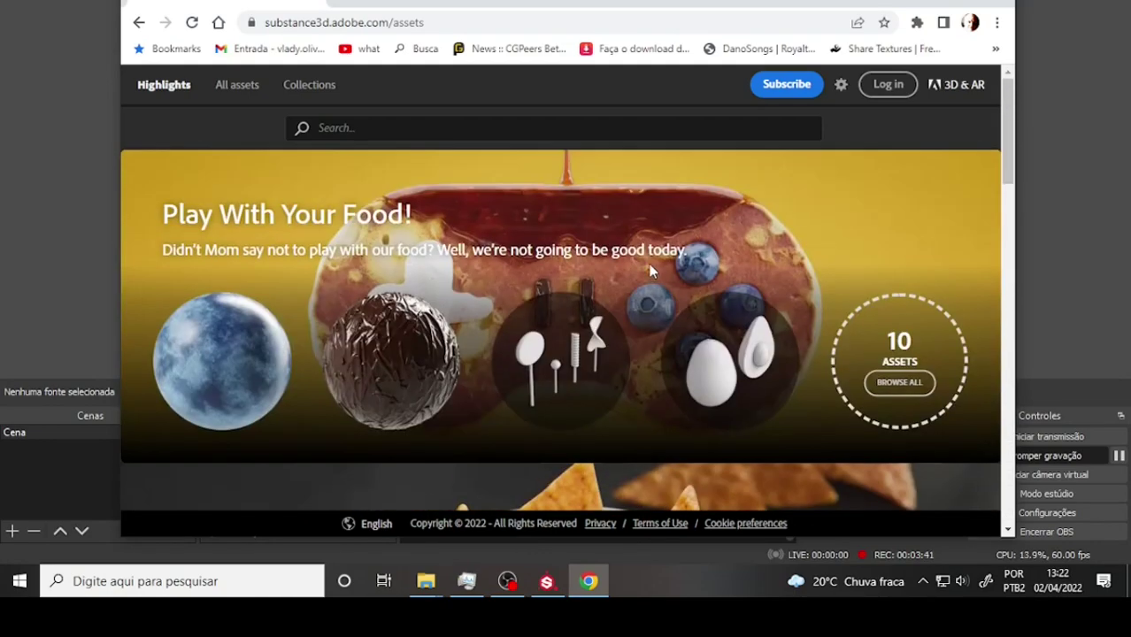
pyautogui.scroll(-5, 653, 266)
pyautogui.scroll(-3, 629, 262)
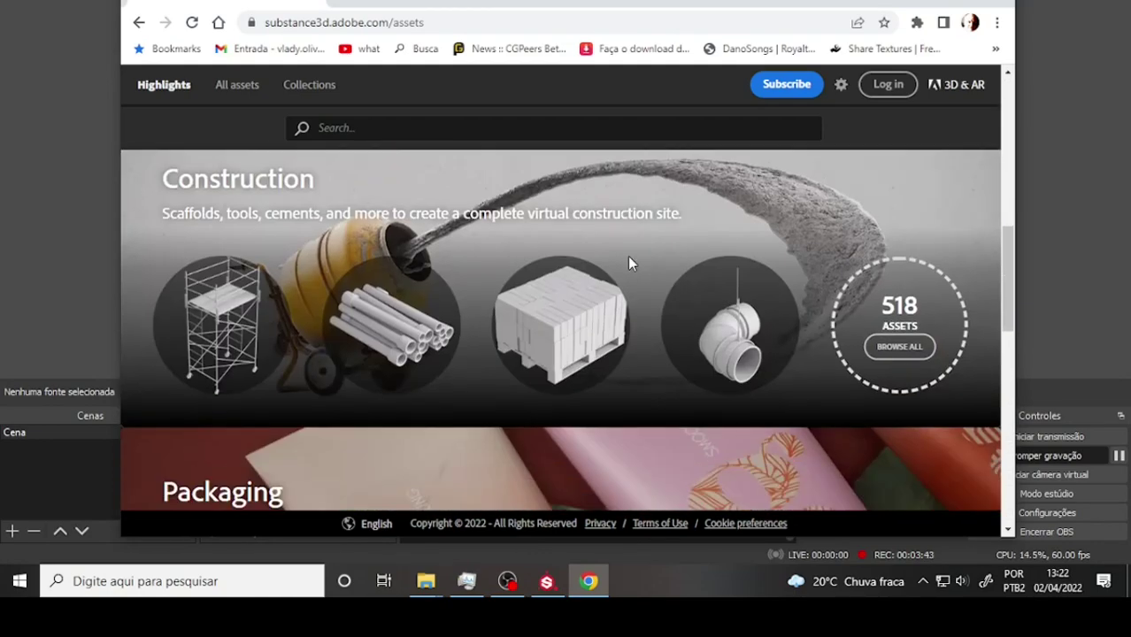
pyautogui.scroll(-1, 624, 254)
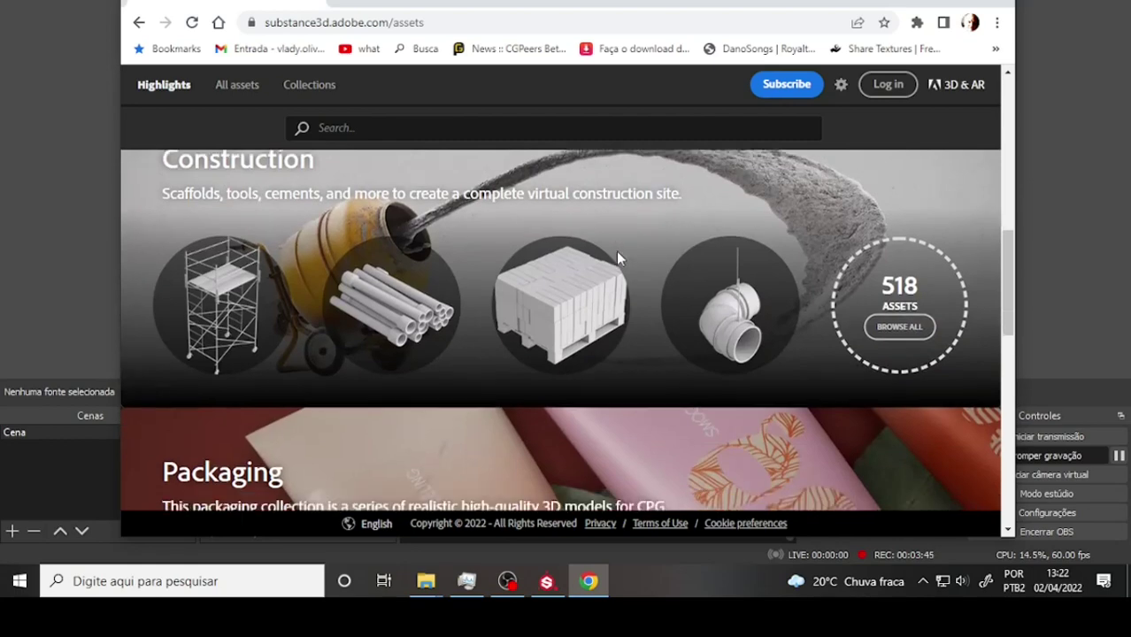
pyautogui.scroll(-3, 619, 255)
pyautogui.scroll(-3, 619, 255)
pyautogui.scroll(-2, 619, 255)
pyautogui.scroll(-2, 619, 257)
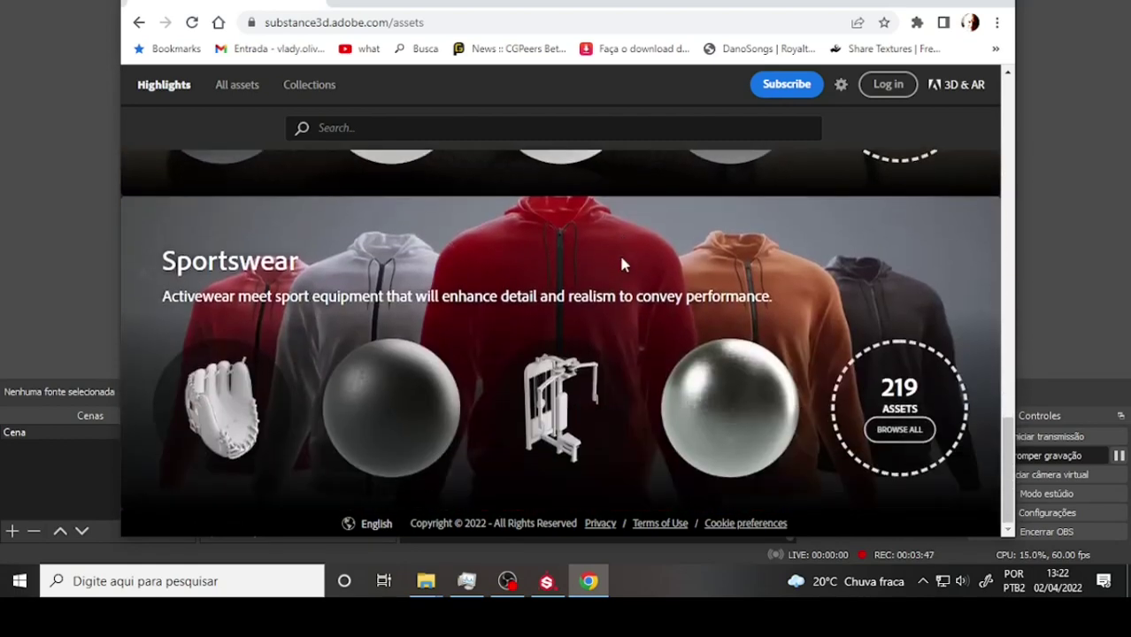
pyautogui.scroll(6, 624, 265)
pyautogui.scroll(4, 624, 266)
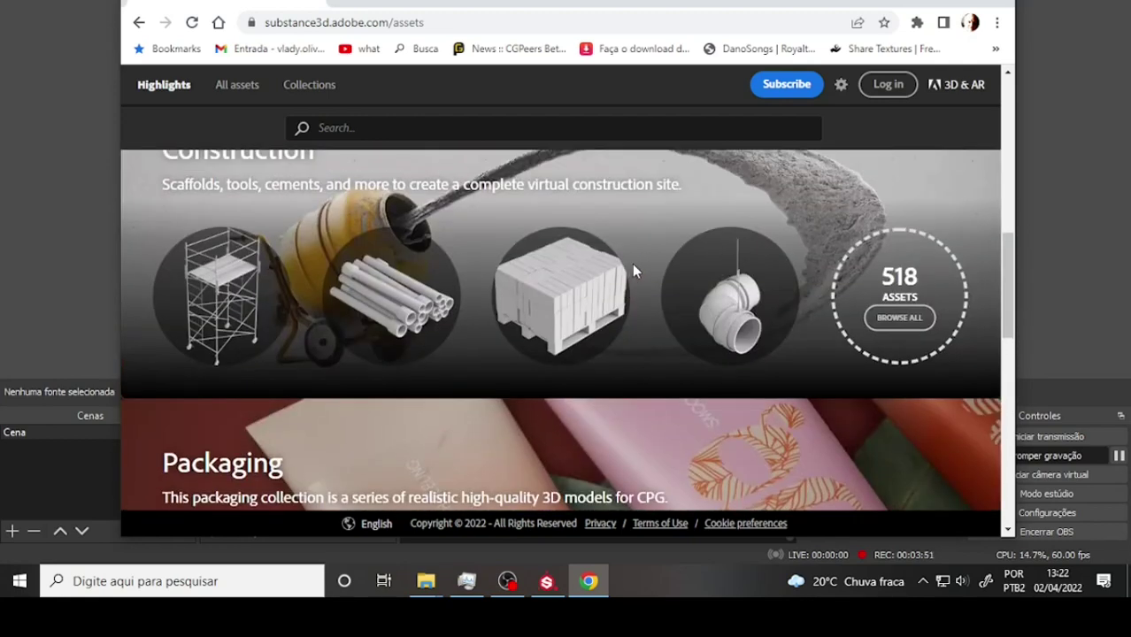
pyautogui.scroll(3, 623, 274)
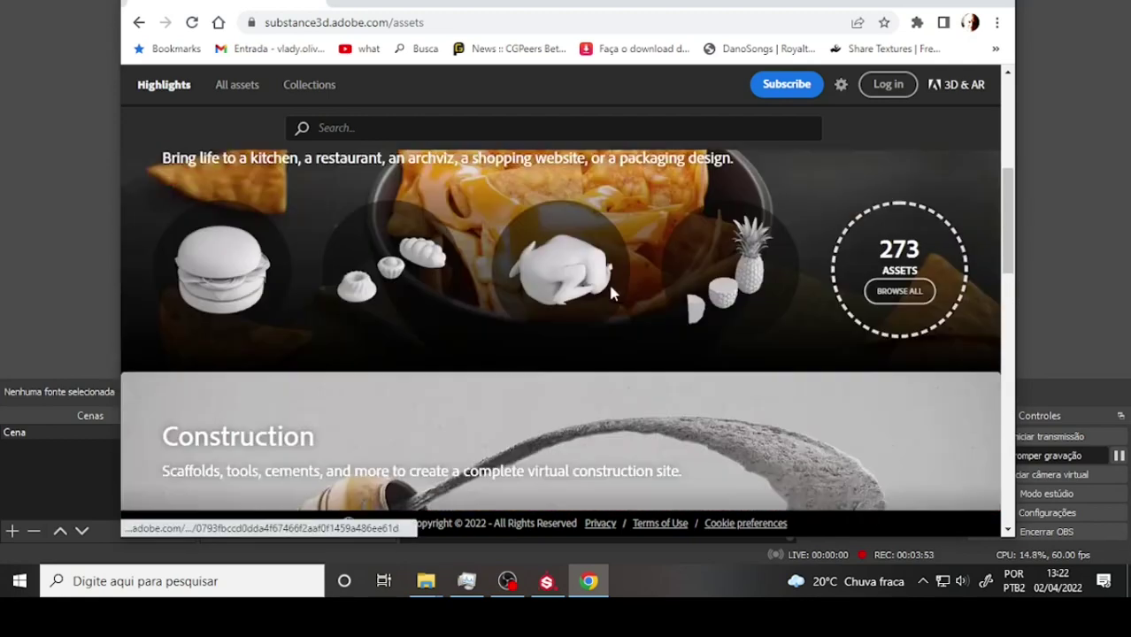
pyautogui.scroll(1, 611, 282)
pyautogui.scroll(3, 610, 285)
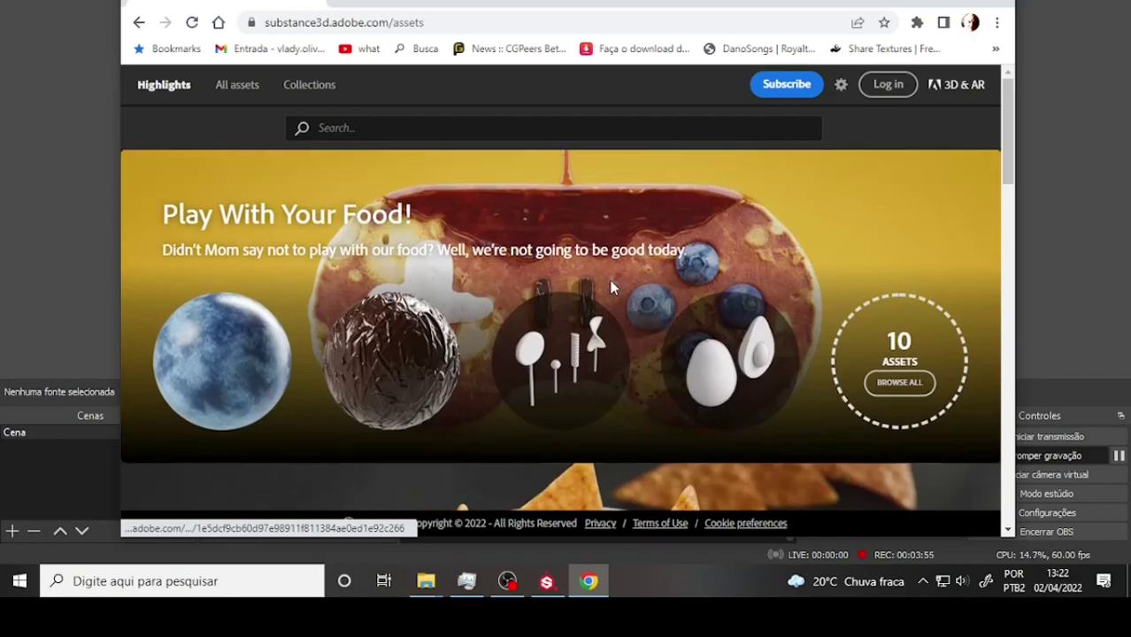
pyautogui.scroll(-5, 610, 287)
pyautogui.scroll(-3, 612, 289)
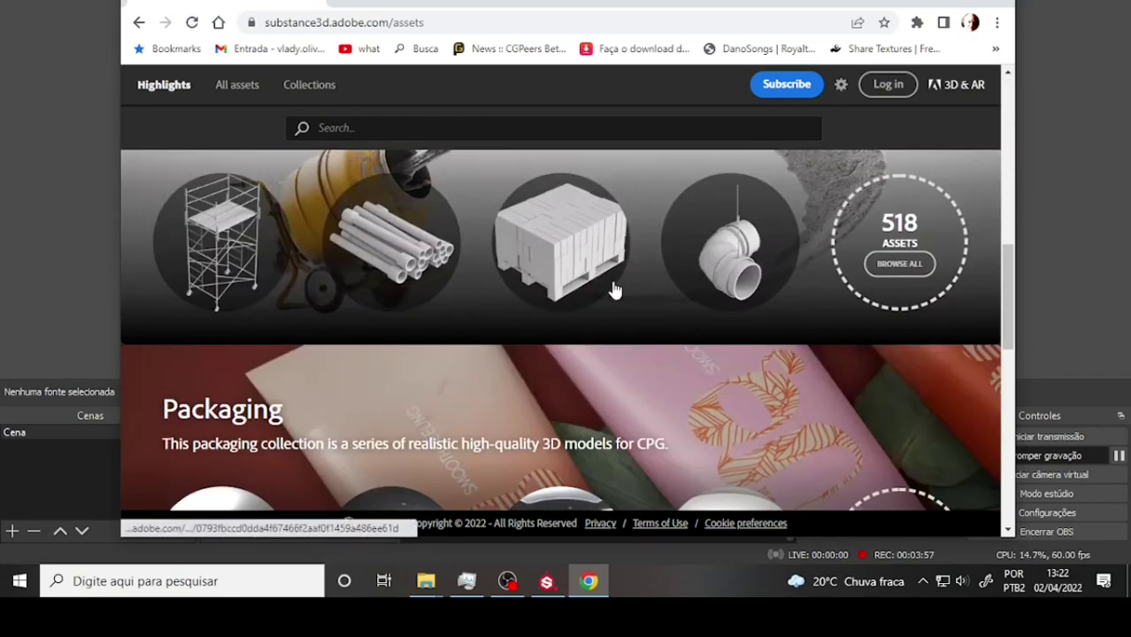
pyautogui.scroll(-5, 587, 290)
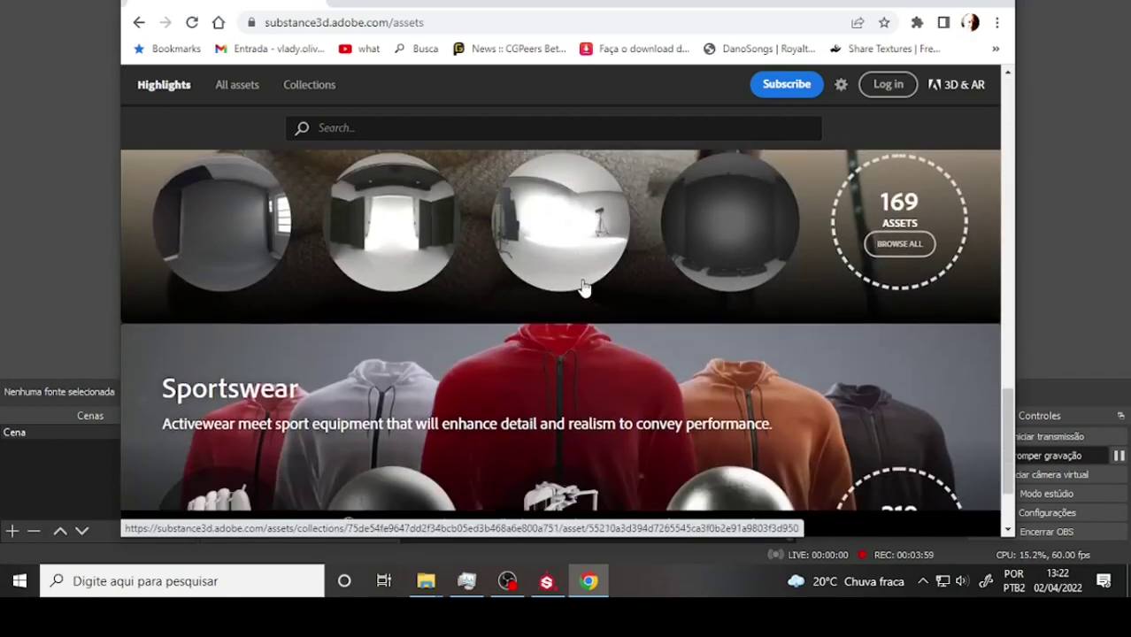
pyautogui.scroll(-2, 590, 288)
pyautogui.scroll(3, 590, 288)
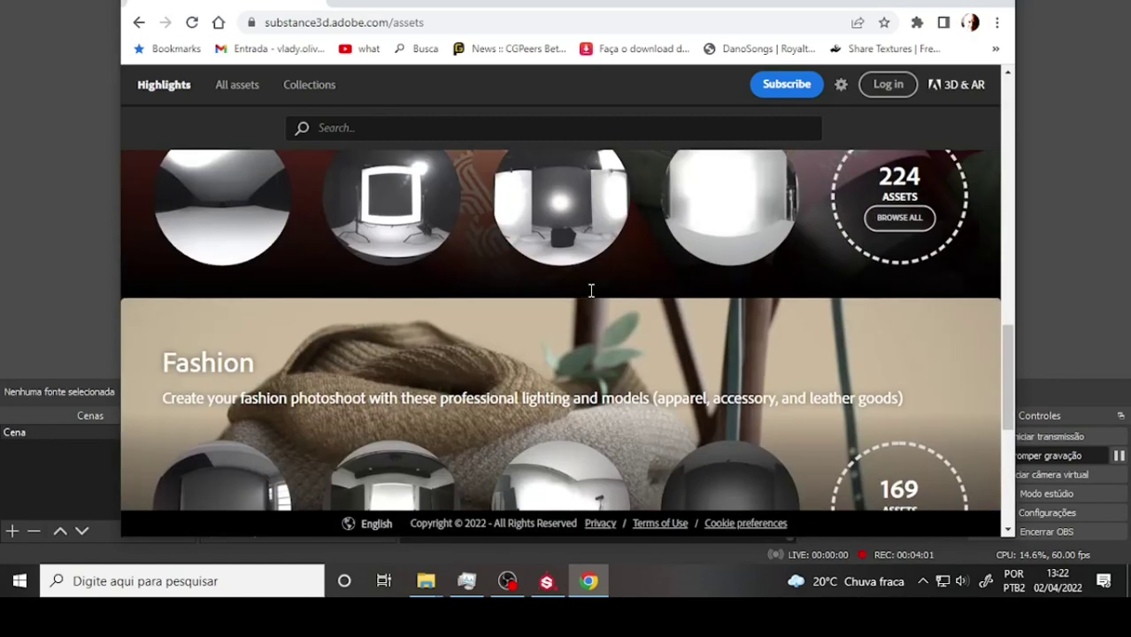
pyautogui.scroll(5, 588, 285)
pyautogui.scroll(3, 586, 281)
pyautogui.scroll(3, 582, 273)
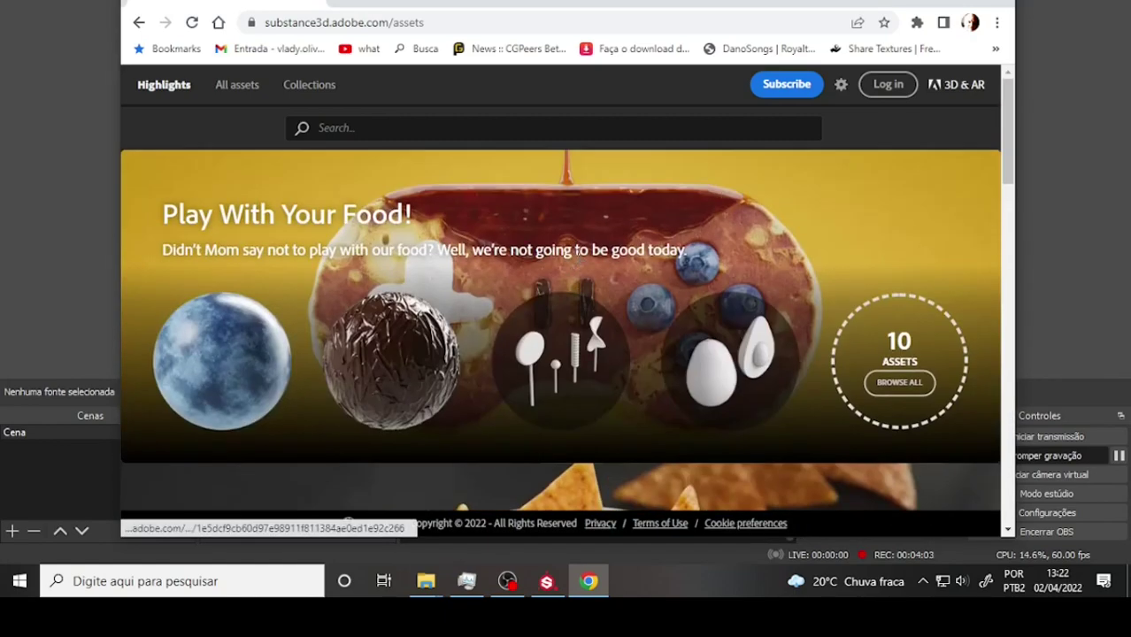
pyautogui.scroll(-3, 575, 265)
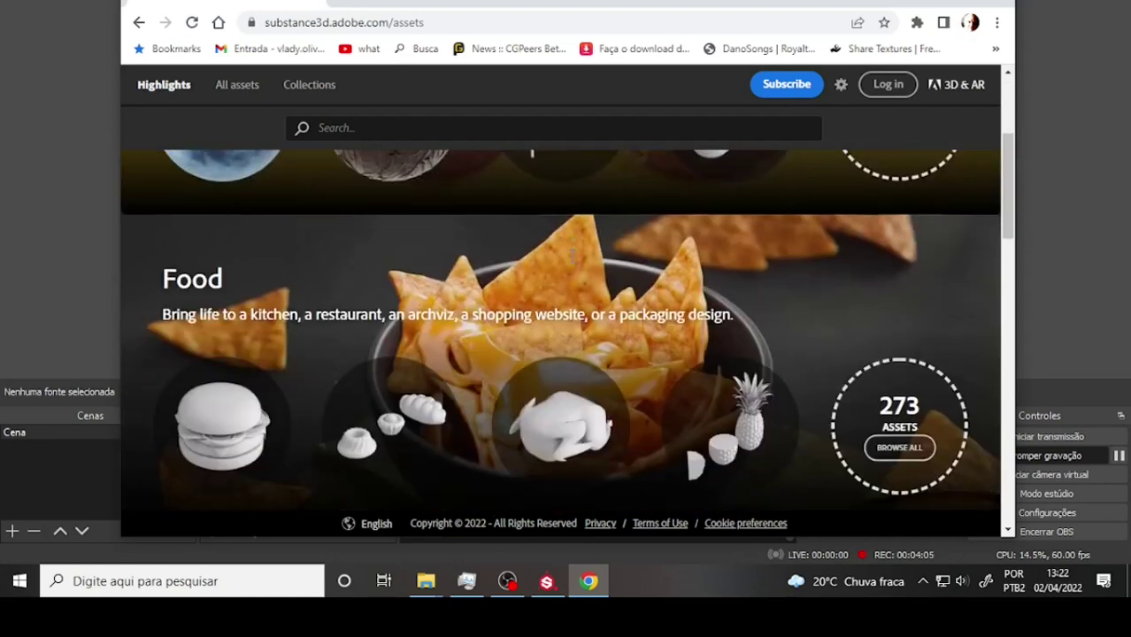
pyautogui.scroll(-2, 571, 263)
pyautogui.scroll(-3, 570, 263)
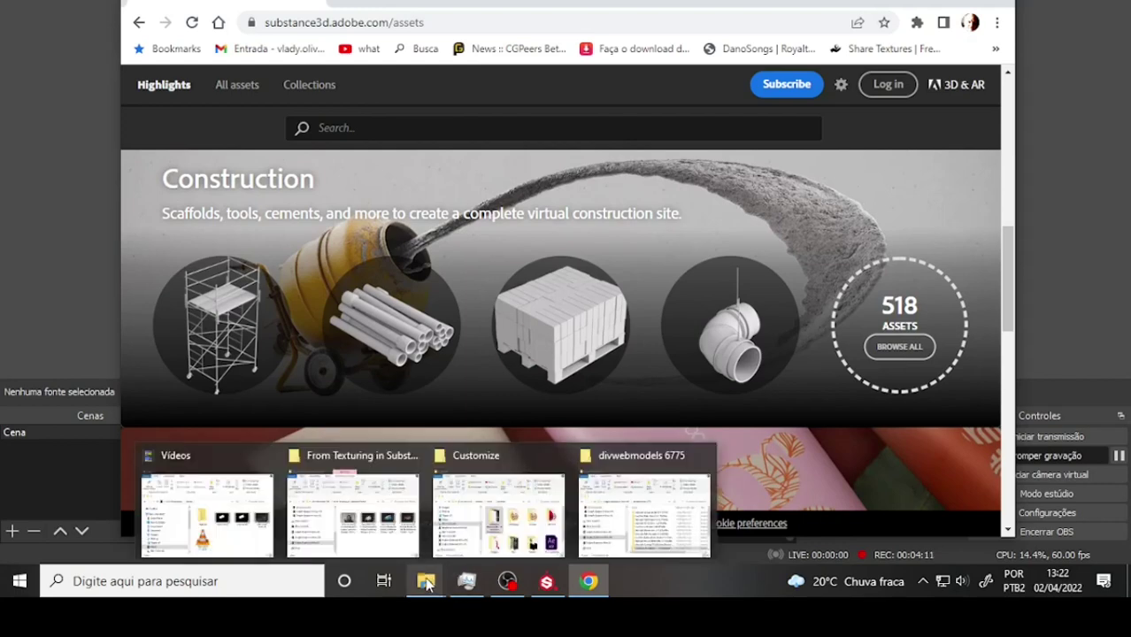
# Open the ArtStation page for the 13 Engine Metal Automotive Smart Materials in a new tab
pyautogui.click(345, 4)
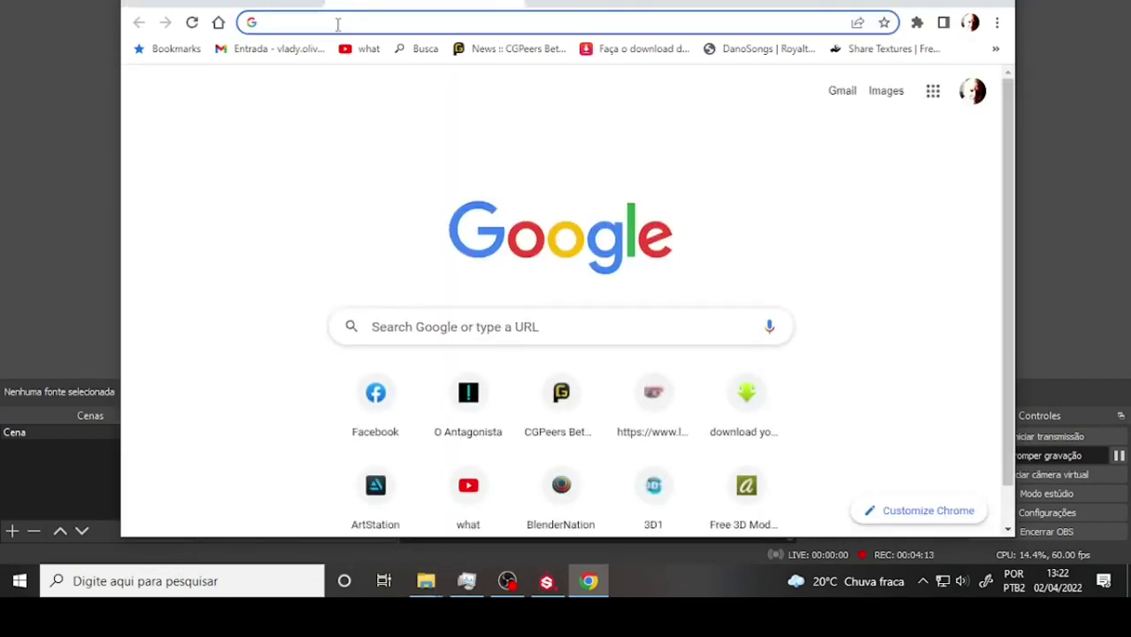
pyautogui.write('art')
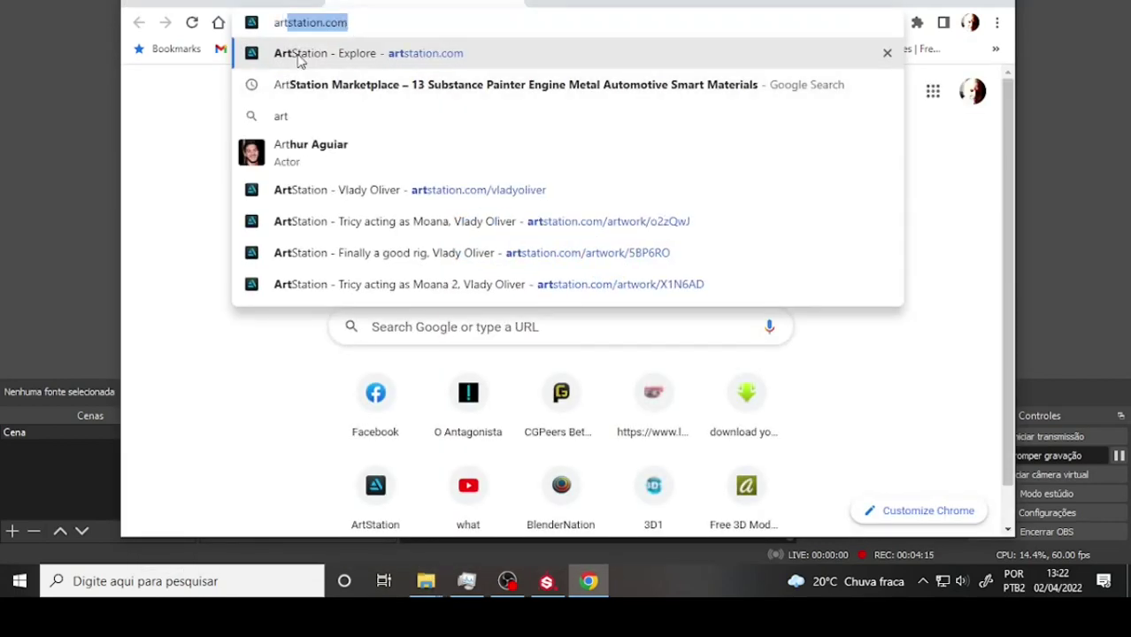
pyautogui.click(299, 57)
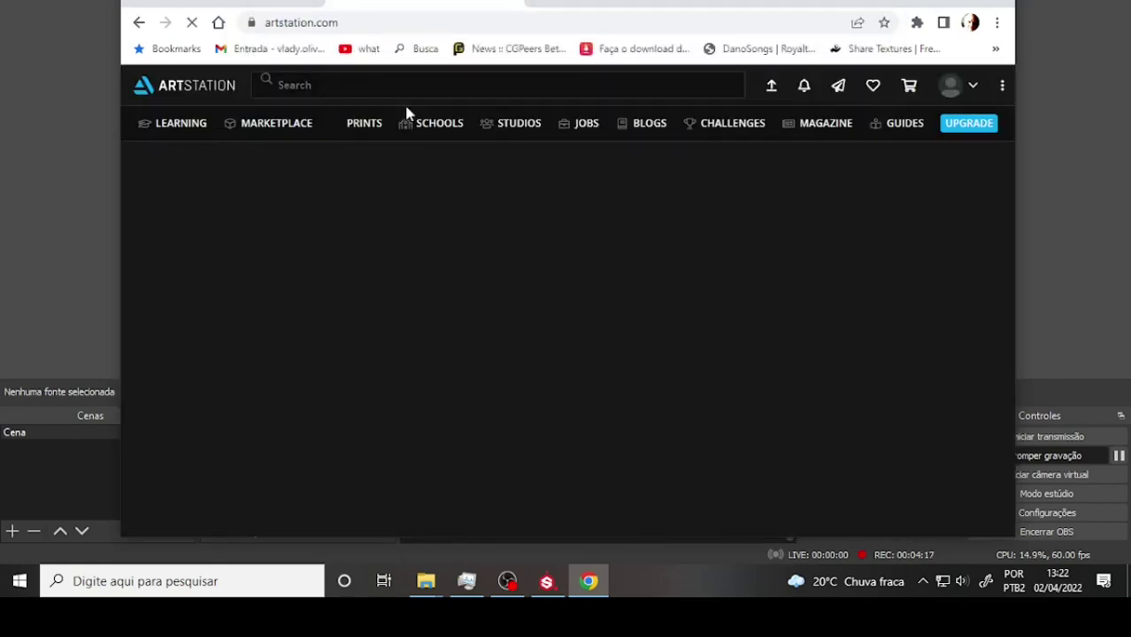
pyautogui.click(467, 22)
pyautogui.write('a')
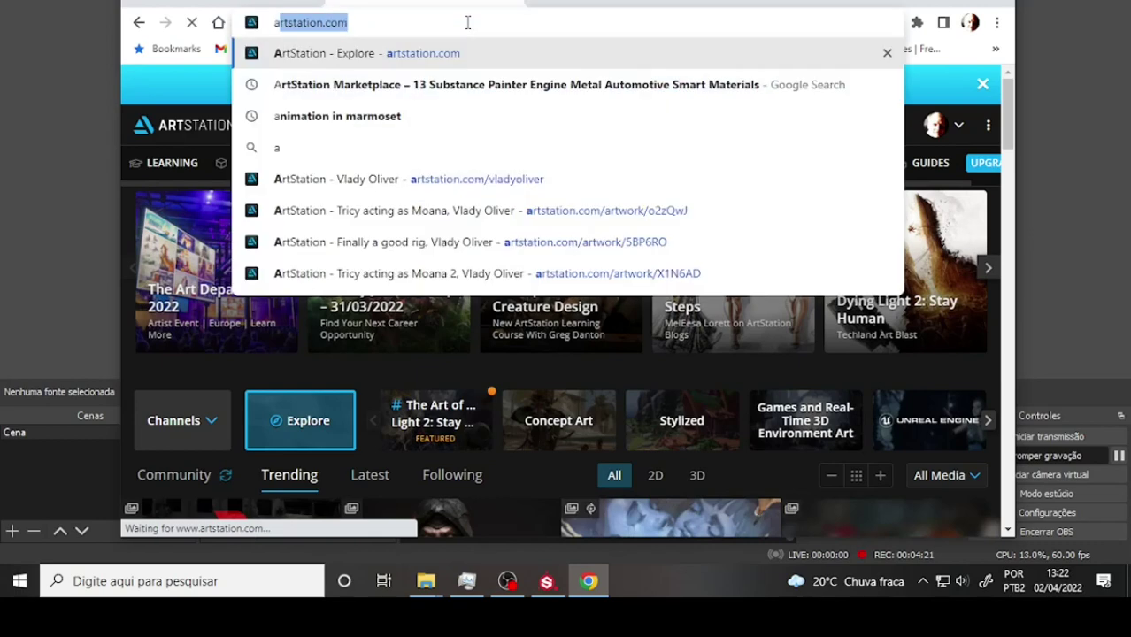
pyautogui.write('r')
pyautogui.click(420, 81)
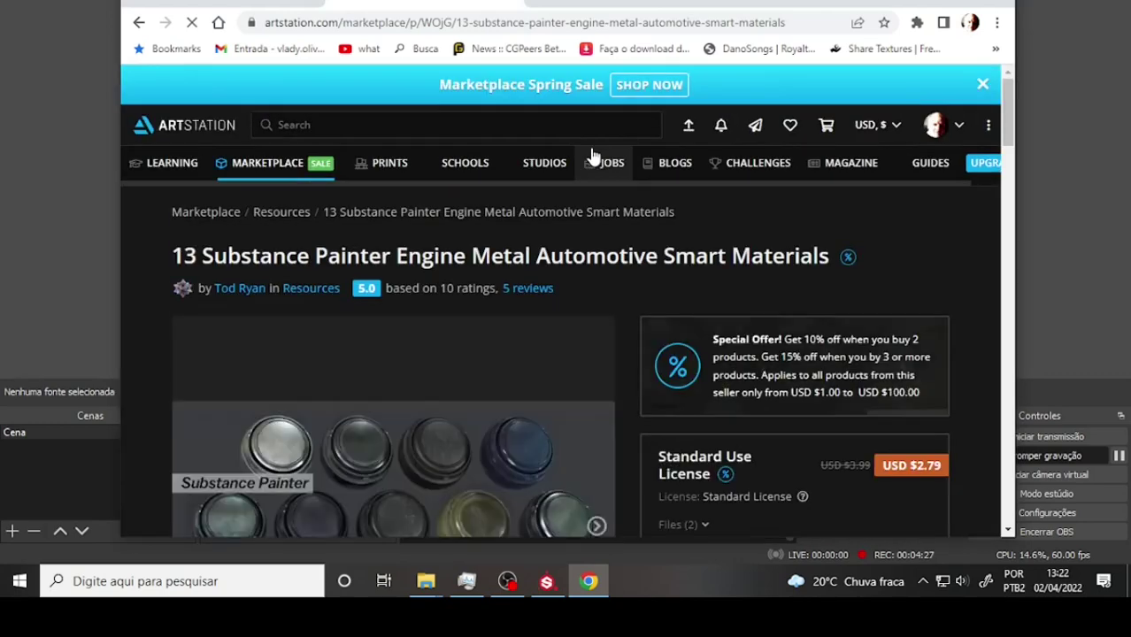
# Scroll through the product page, check the Substance 3D Assets tab, then close Chrome
pyautogui.scroll(-1, 555, 160)
pyautogui.scroll(-2, 555, 159)
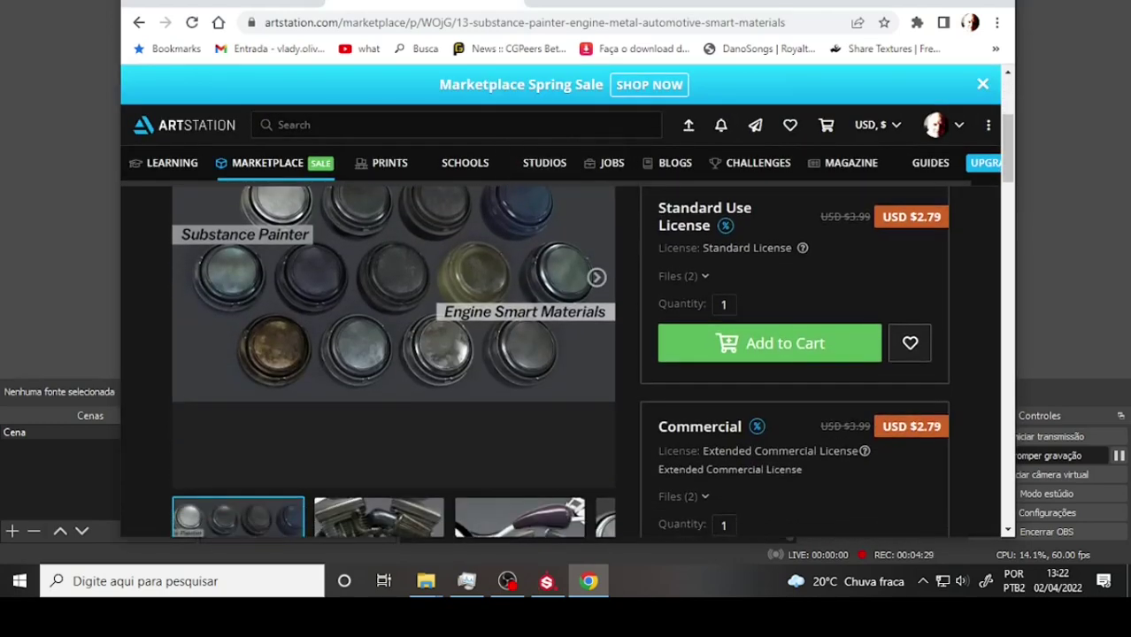
pyautogui.scroll(-1, 804, 213)
pyautogui.scroll(-3, 642, 215)
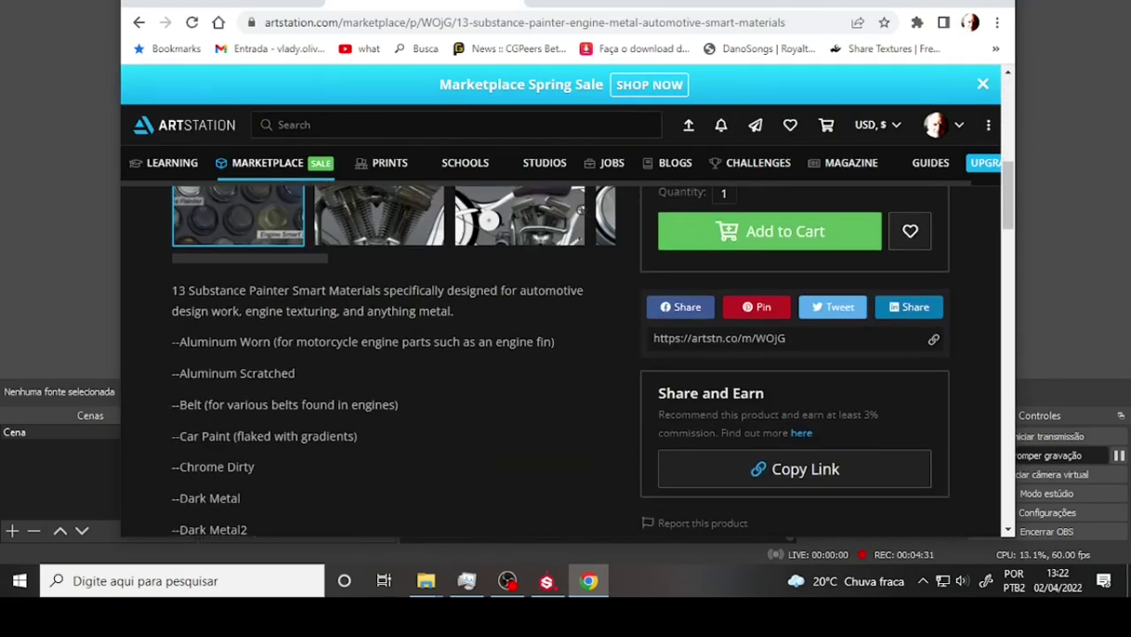
pyautogui.scroll(-3, 574, 200)
pyautogui.scroll(-3, 581, 210)
pyautogui.scroll(10, 580, 209)
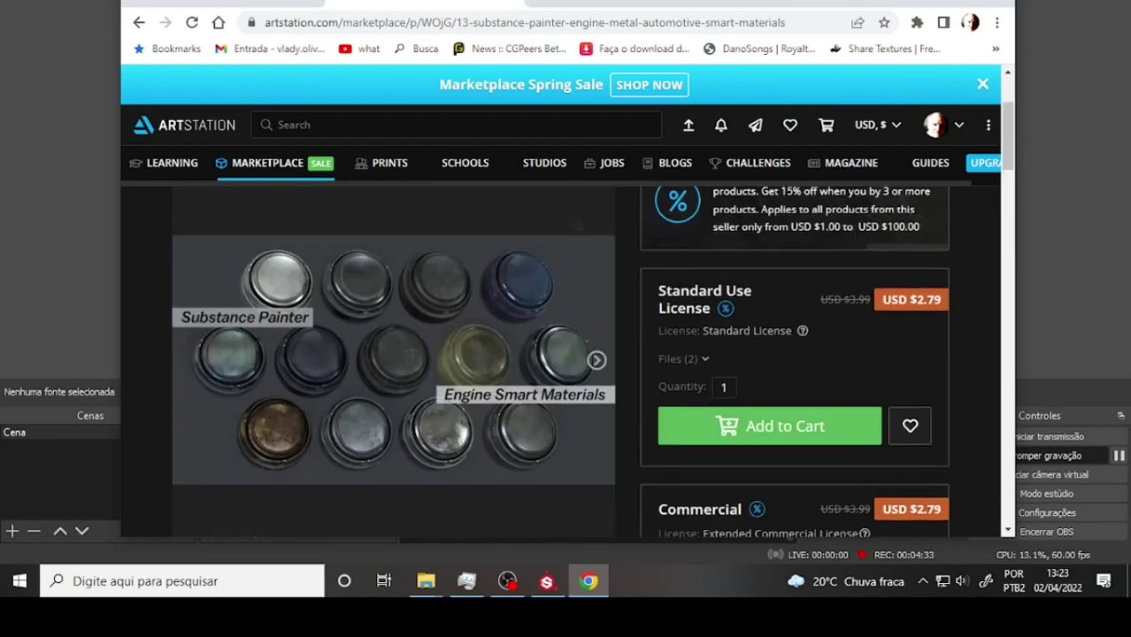
pyautogui.click(512, 2)
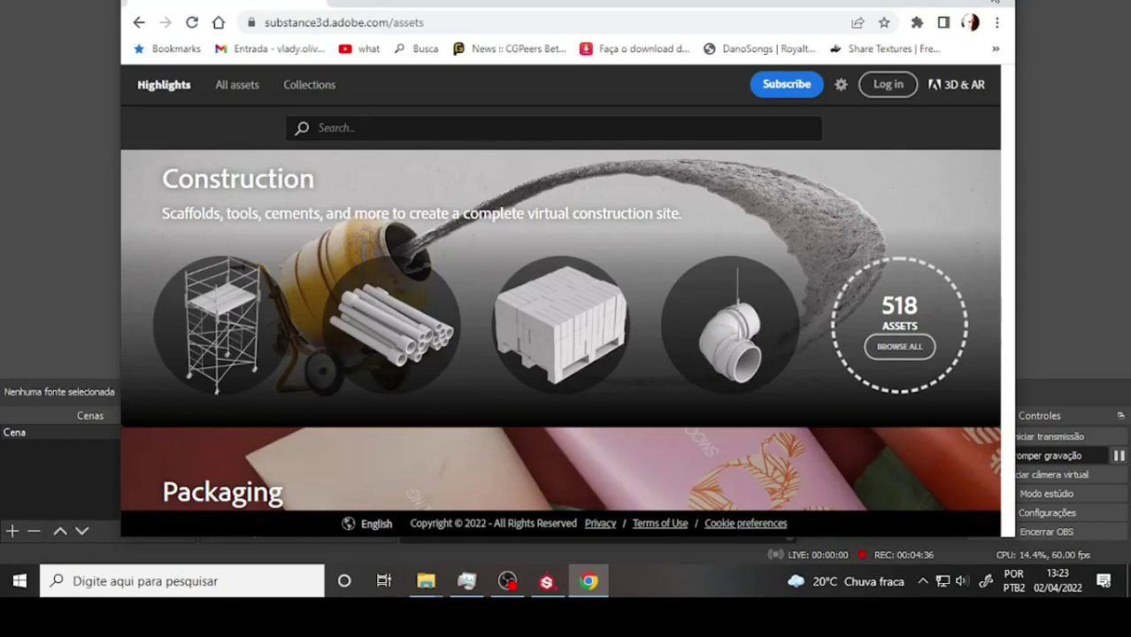
pyautogui.click(994, 2)
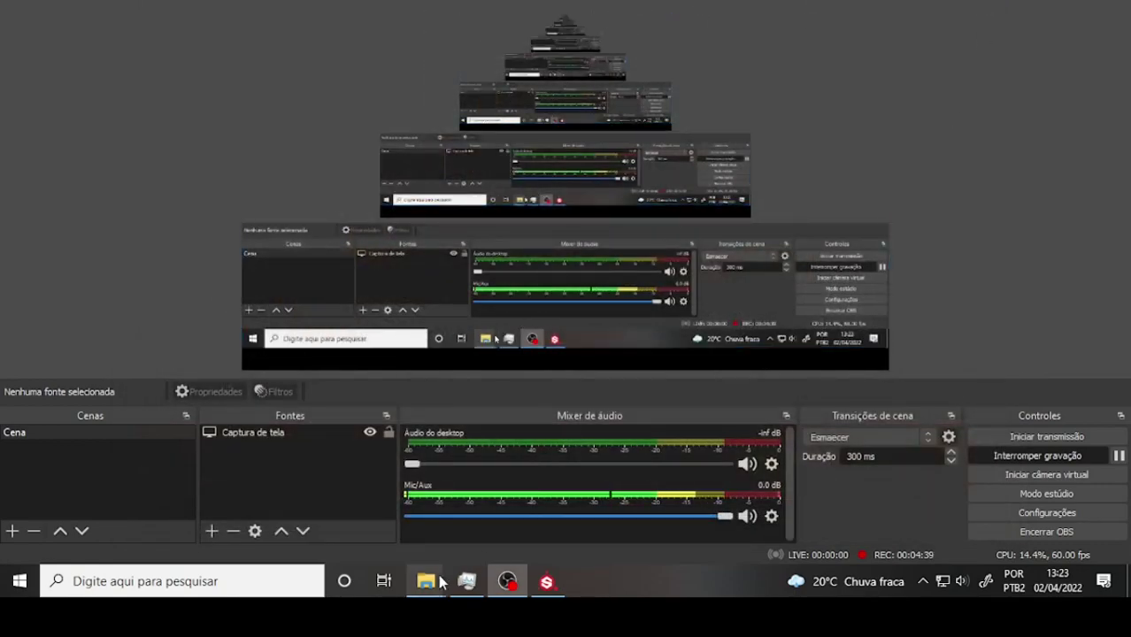
# Return to Substance Painter and show the project's own resources on the shelf
pyautogui.click(549, 580)
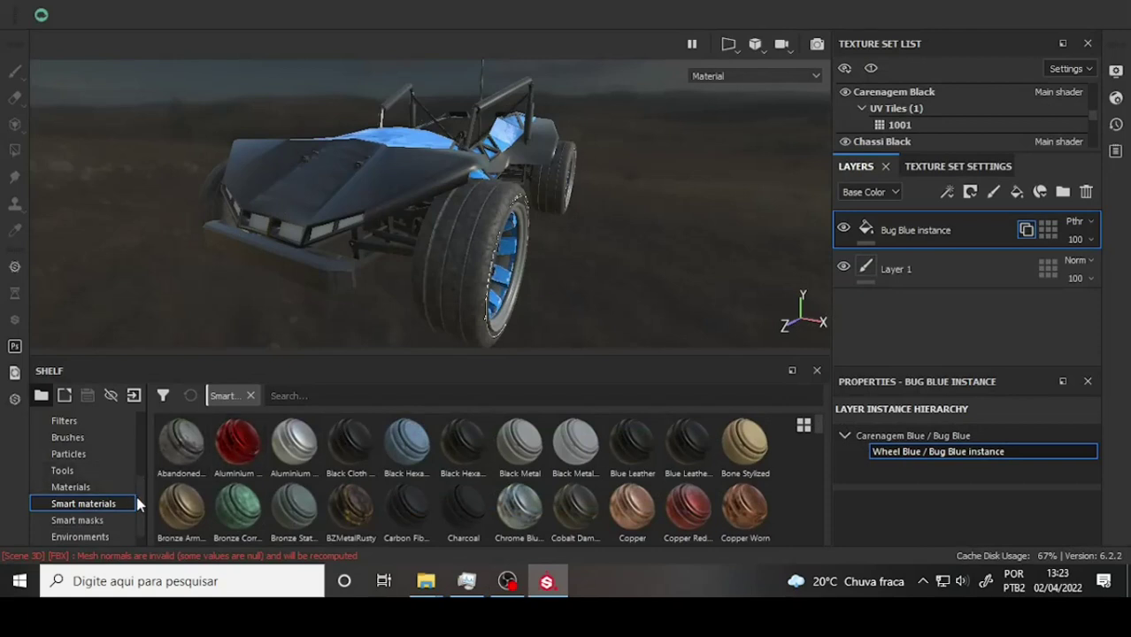
pyautogui.moveTo(141, 508); pyautogui.dragTo(147, 438)
pyautogui.click(67, 434)
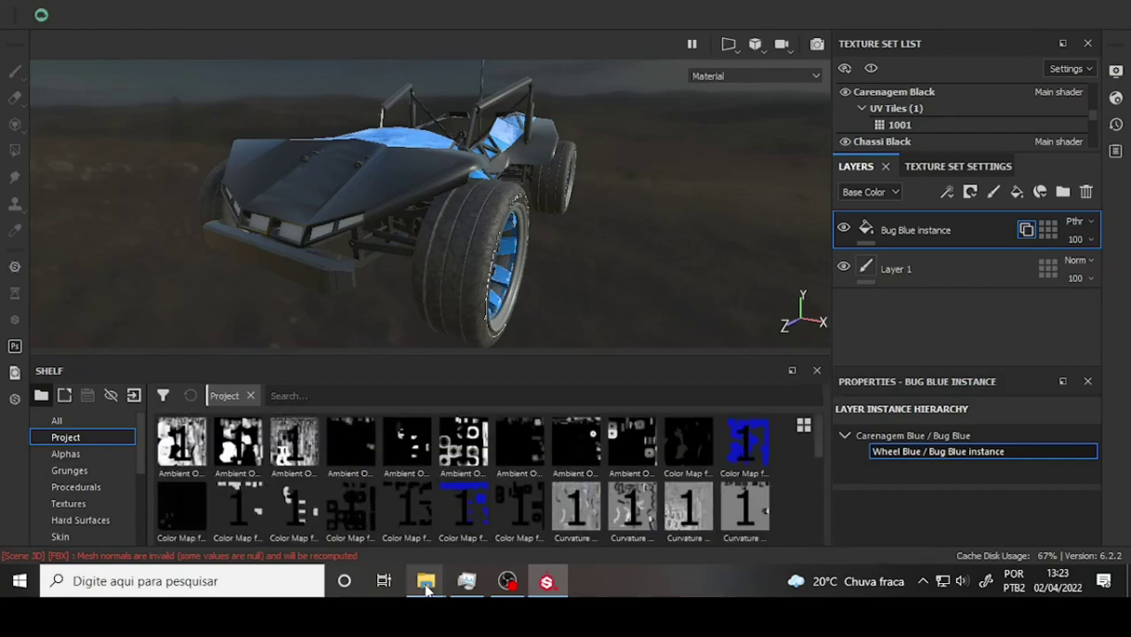
pyautogui.moveTo(425, 582)
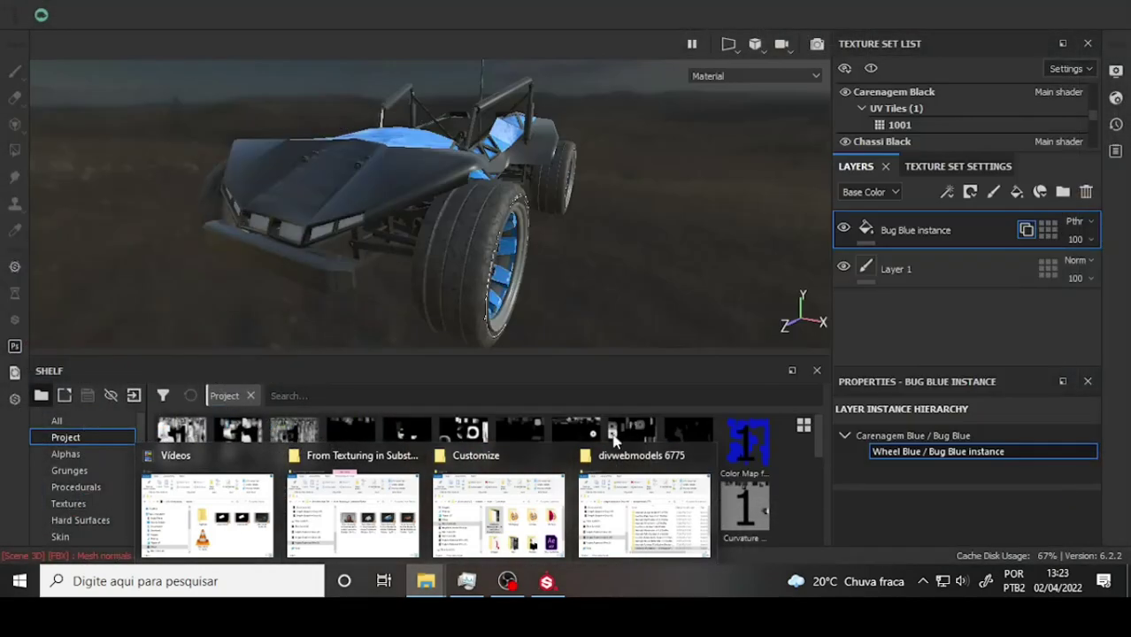
# Open the downloaded automotive smart materials folder and drag _Dark Metal.spsm into Substance Painter
pyautogui.click(633, 518)
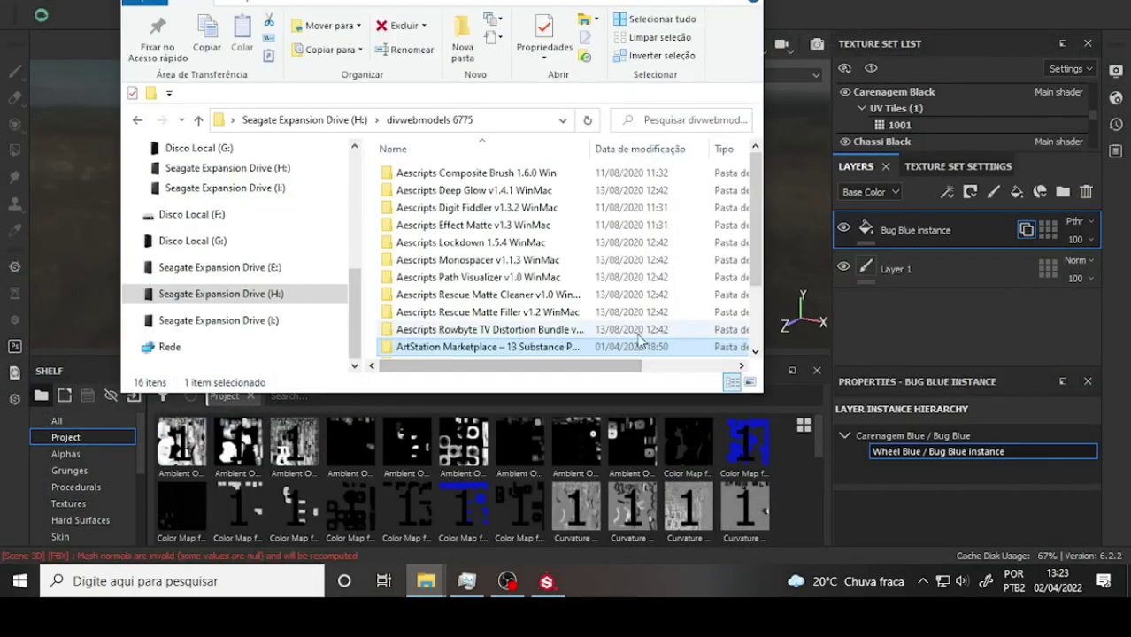
pyautogui.press('super+Down')
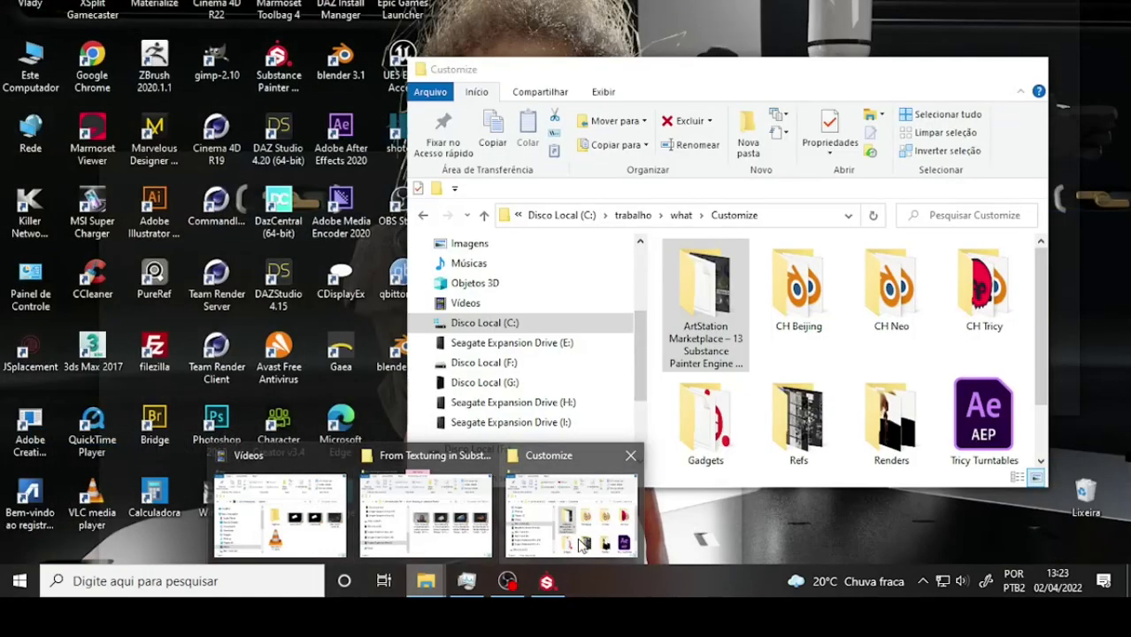
pyautogui.click(575, 539)
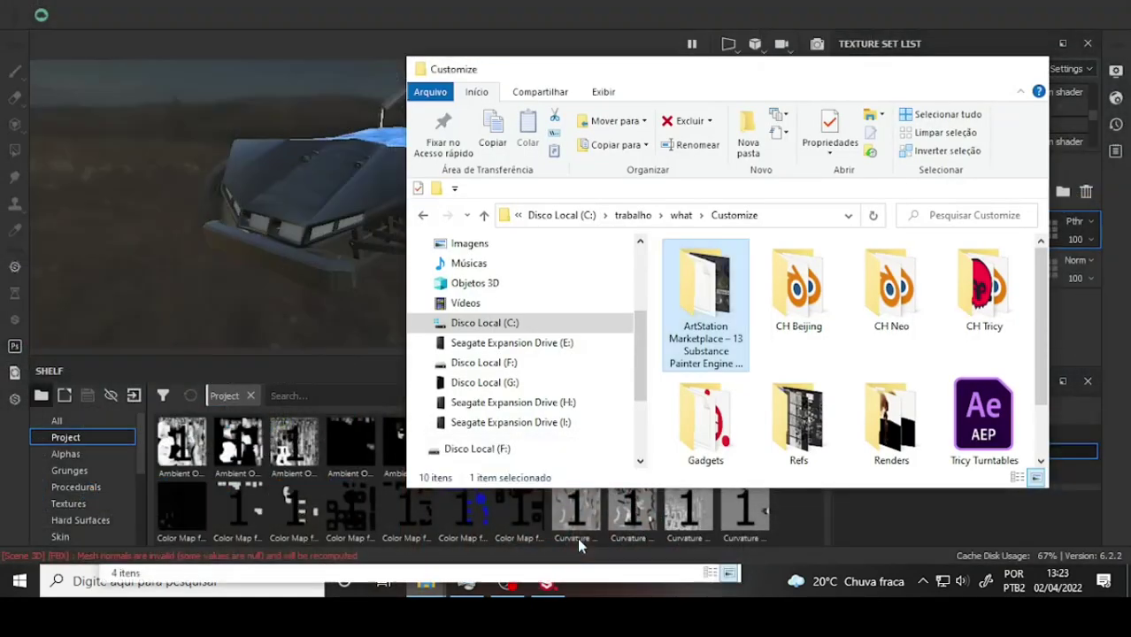
pyautogui.doubleClick(704, 268)
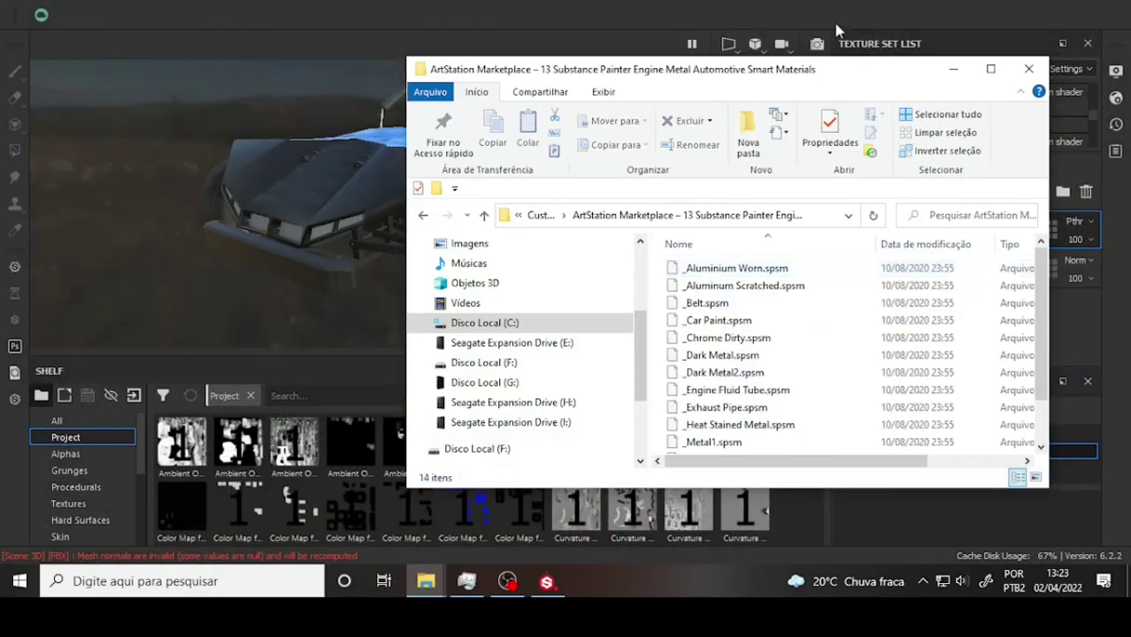
pyautogui.moveTo(851, 86); pyautogui.dragTo(1010, 41)
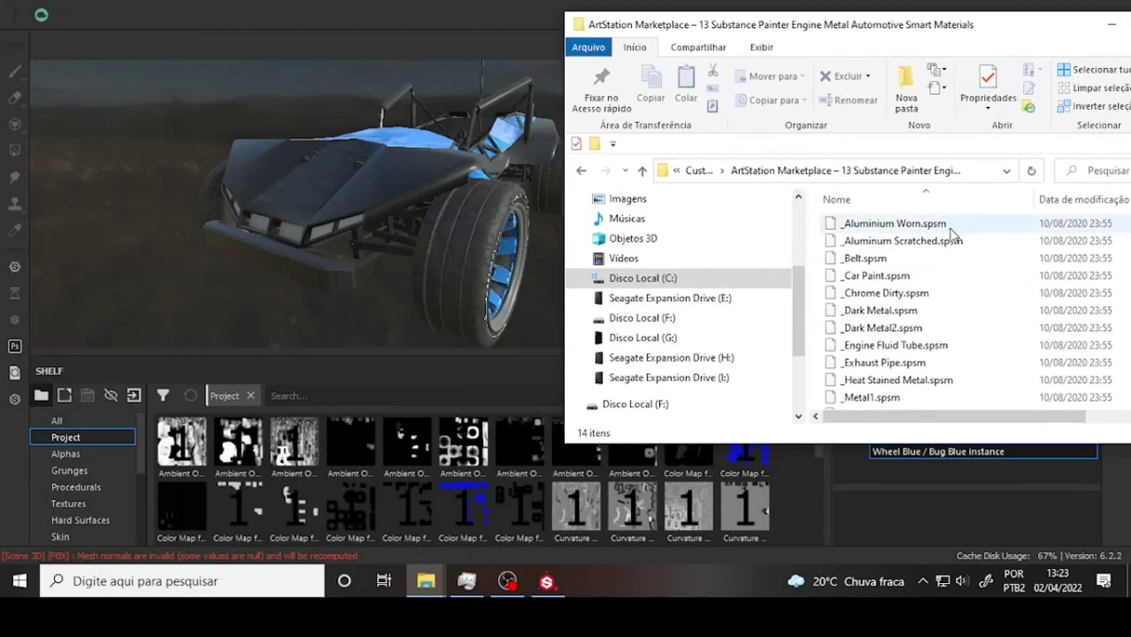
pyautogui.moveTo(879, 311)
pyautogui.mouseDown()
pyautogui.moveTo(590, 511)
pyautogui.moveTo(603, 502)
pyautogui.mouseUp()
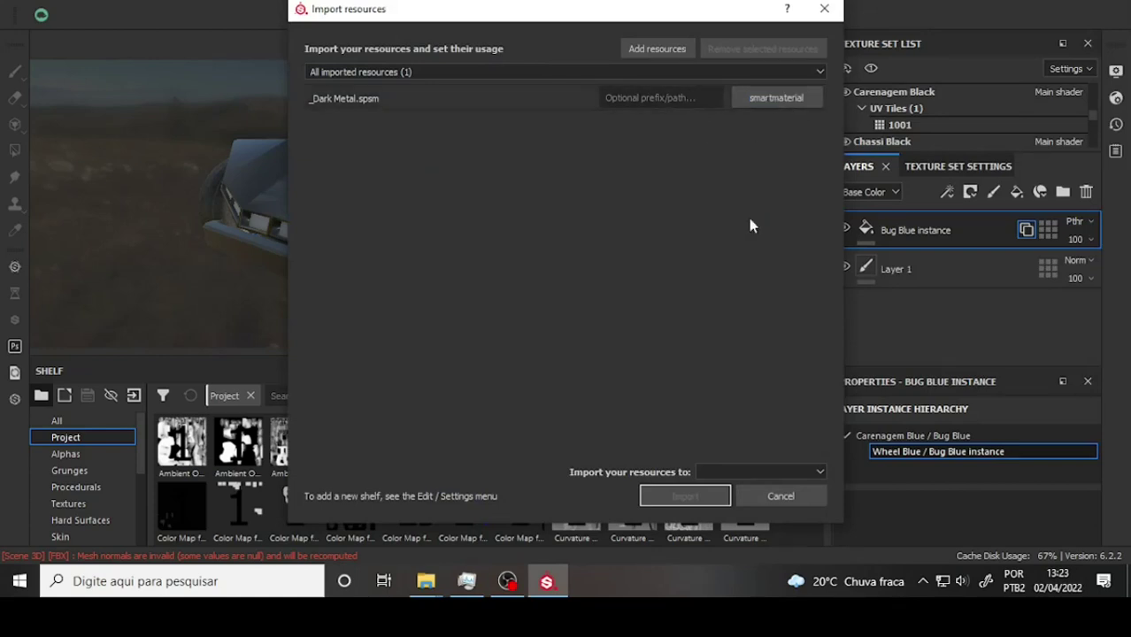
# Import _Dark Metal into project 'Spike Car 002 1024' and drop it onto the buggy's body
pyautogui.click(820, 470)
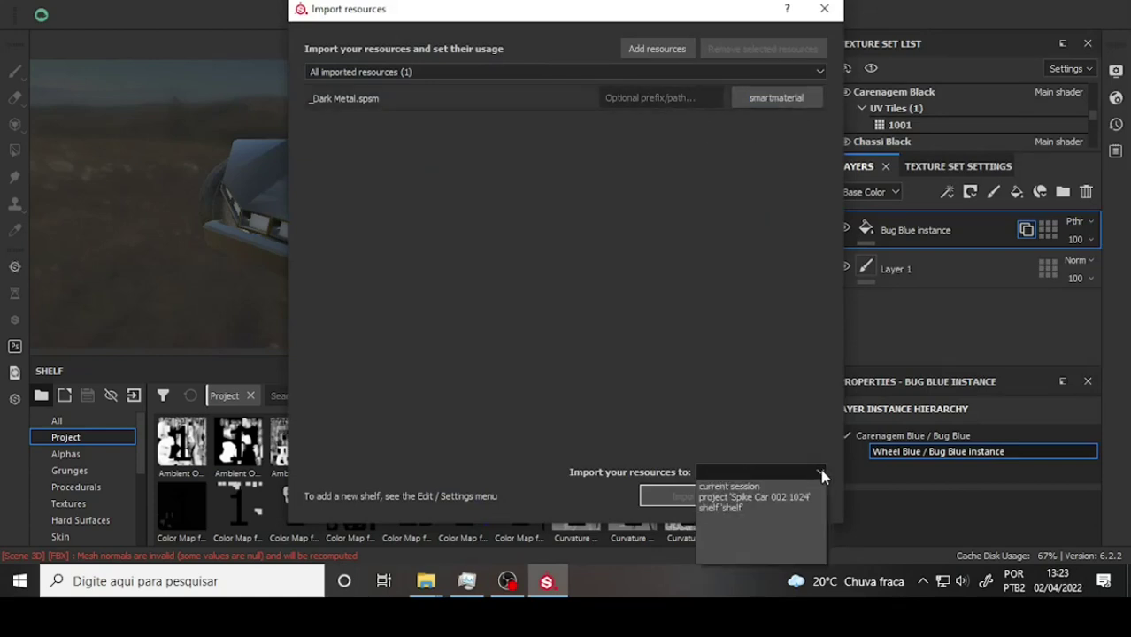
pyautogui.click(759, 496)
pyautogui.click(687, 497)
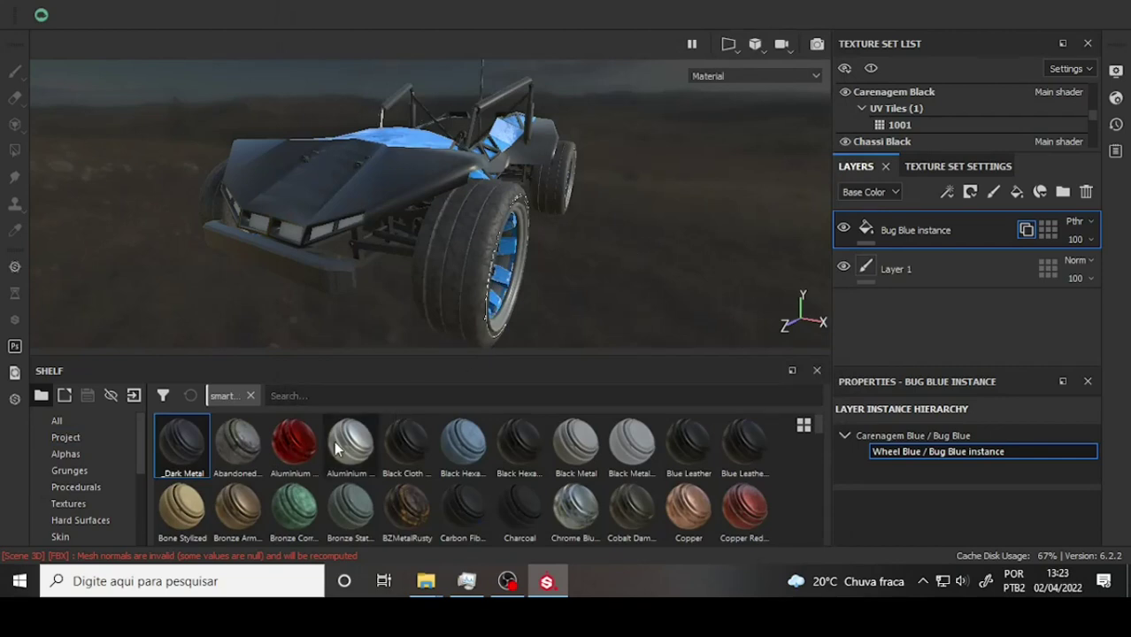
pyautogui.moveTo(184, 449)
pyautogui.mouseDown()
pyautogui.moveTo(350, 159)
pyautogui.moveTo(375, 184)
pyautogui.mouseUp()
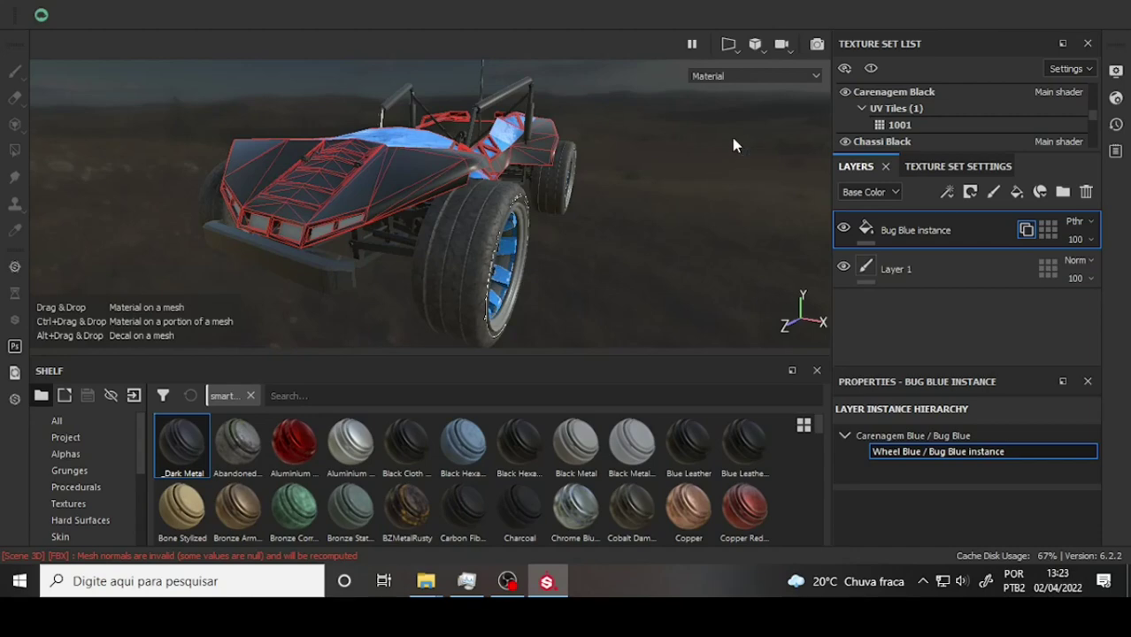
pyautogui.moveTo(678, 142)
pyautogui.keyDown('alt'); pyautogui.mouseDown()
pyautogui.moveTo(713, 241)
pyautogui.moveTo(598, 265)
pyautogui.moveTo(575, 310)
pyautogui.moveTo(677, 267)
pyautogui.moveTo(735, 204)
pyautogui.moveTo(595, 122)
pyautogui.mouseUp(); pyautogui.keyUp('alt')
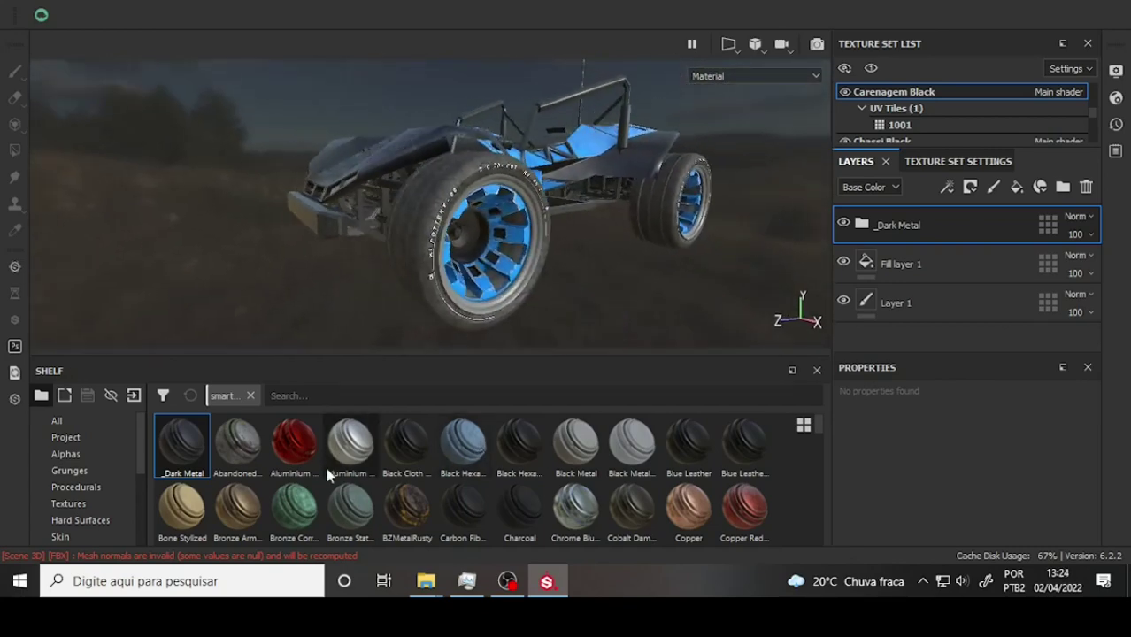
# Drag a painted steel smart material onto the car body
pyautogui.scroll(-2, 566, 453)
pyautogui.scroll(2, 564, 452)
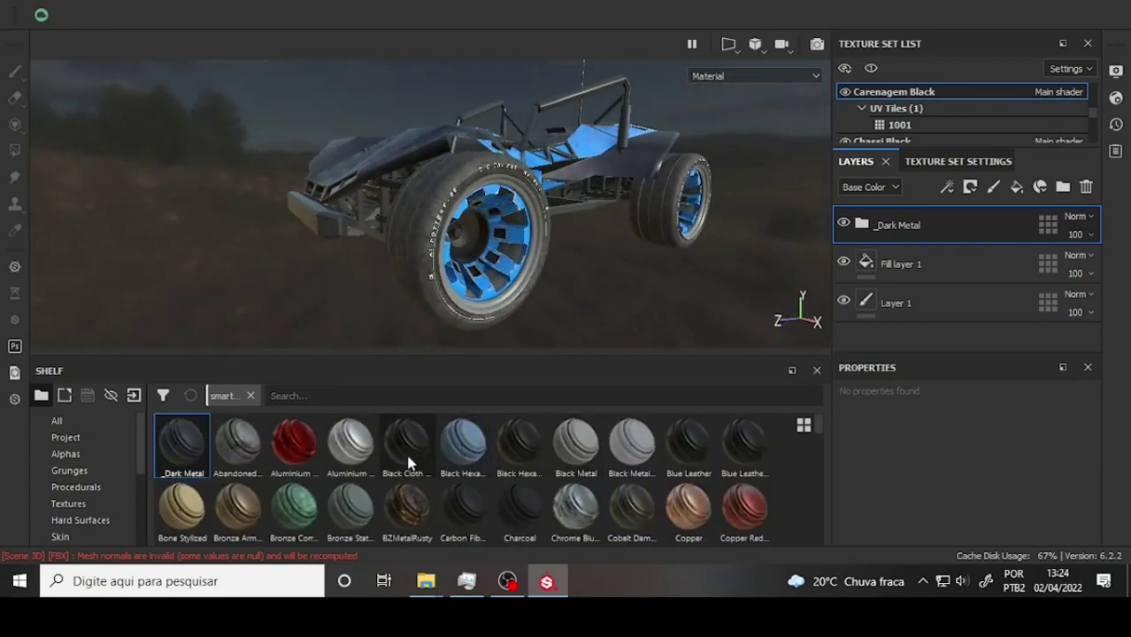
pyautogui.scroll(-2, 294, 489)
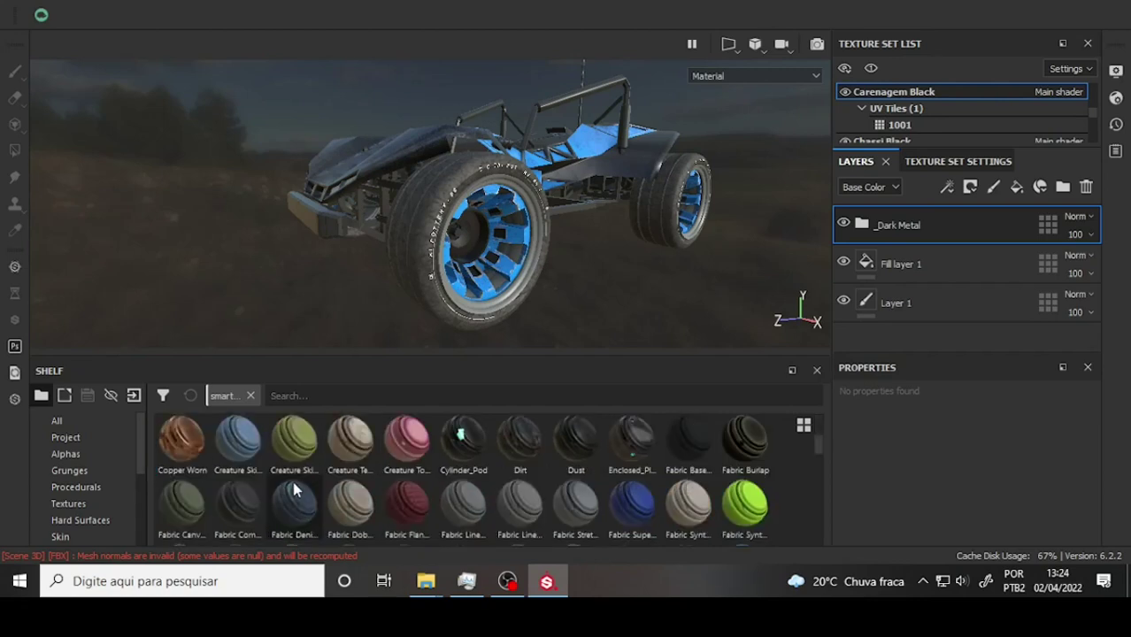
pyautogui.scroll(2, 295, 490)
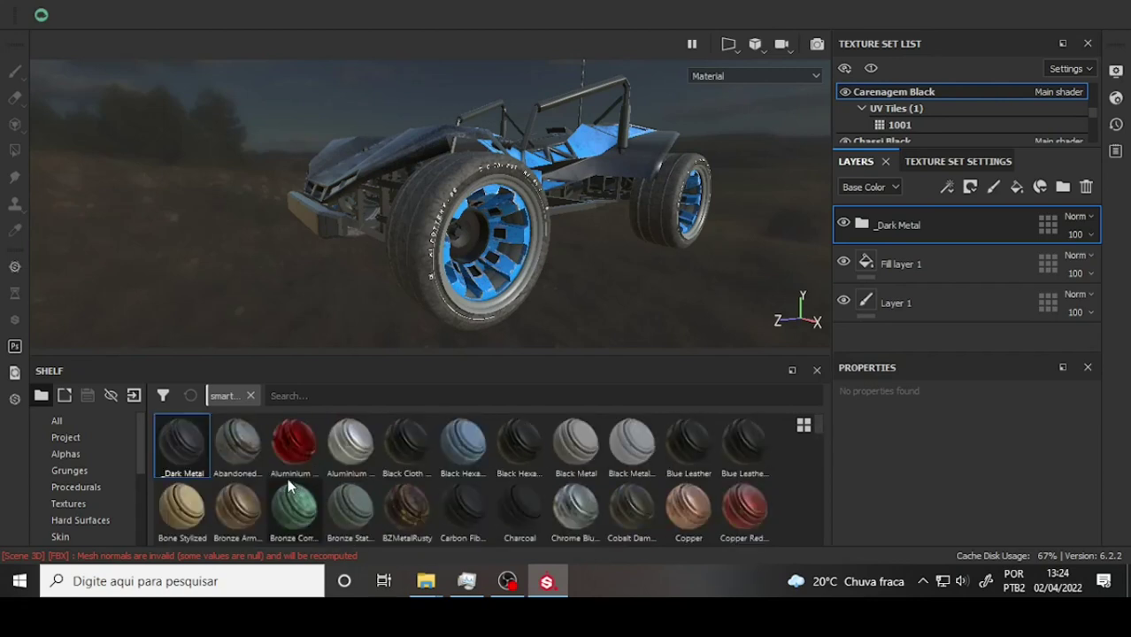
pyautogui.scroll(-2, 142, 453)
pyautogui.scroll(-2, 145, 480)
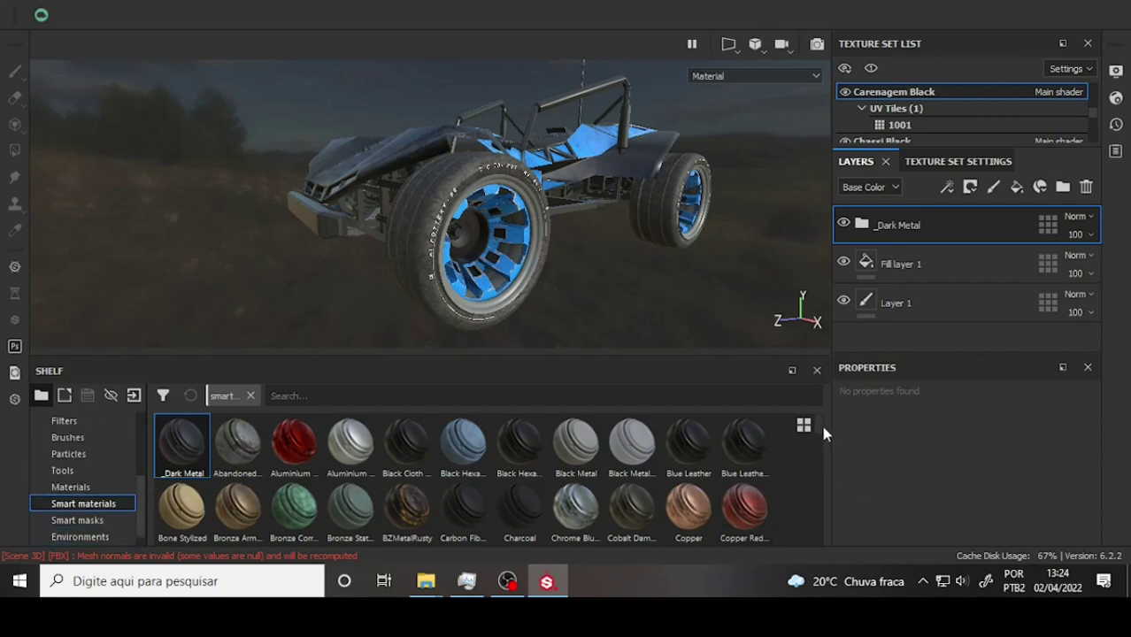
pyautogui.moveTo(823, 432); pyautogui.dragTo(822, 536)
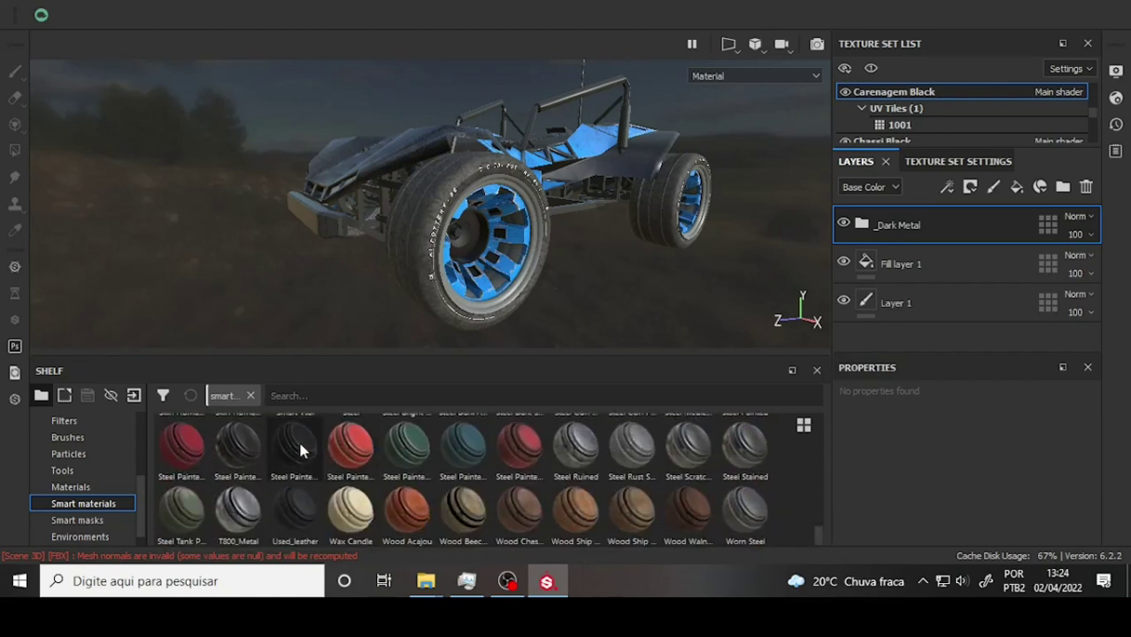
pyautogui.keyDown('alt'); pyautogui.moveTo(641, 188); pyautogui.dragTo(699, 200); pyautogui.keyUp('alt')
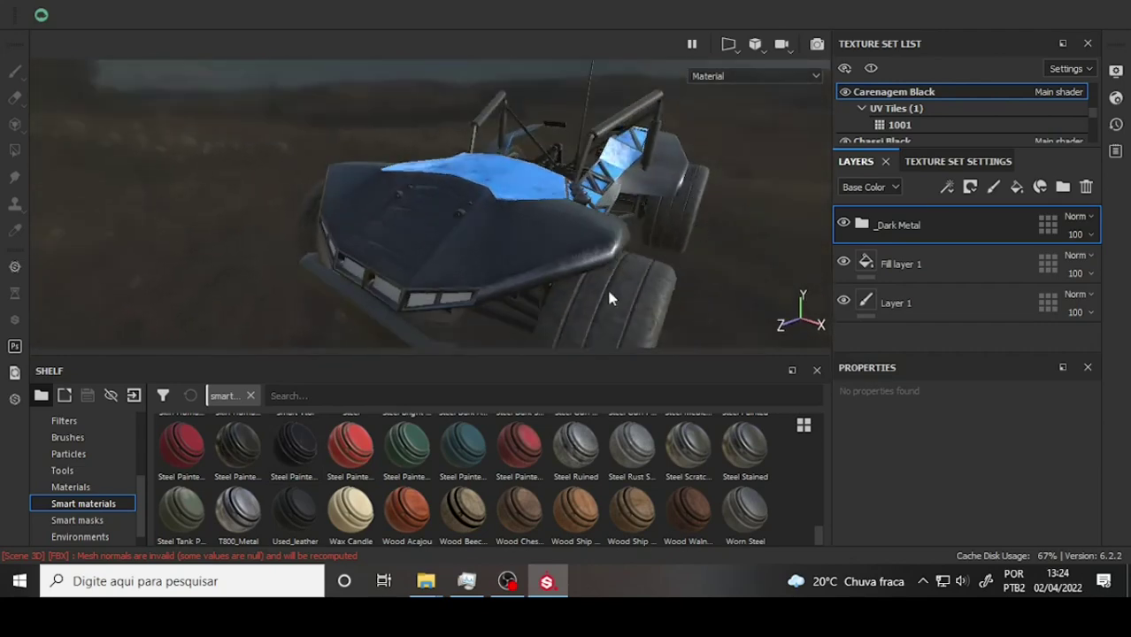
pyautogui.moveTo(295, 446); pyautogui.dragTo(793, 267)
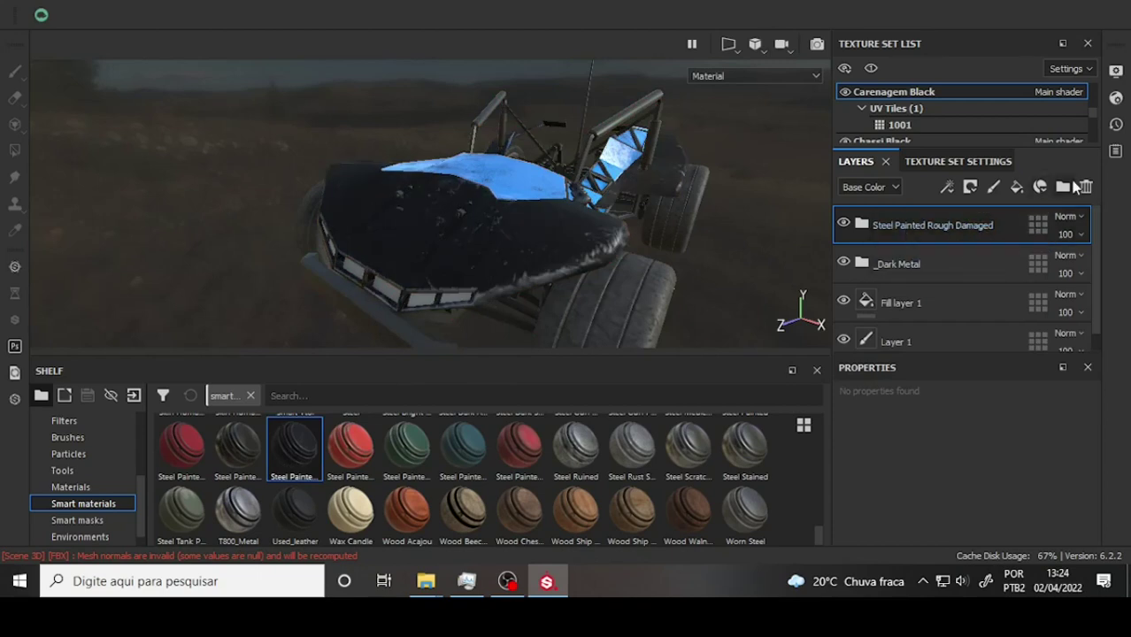
# Delete the Steel Painted Rough Damaged layer and Fill layer 1, then select Layer 1
pyautogui.click(1087, 186)
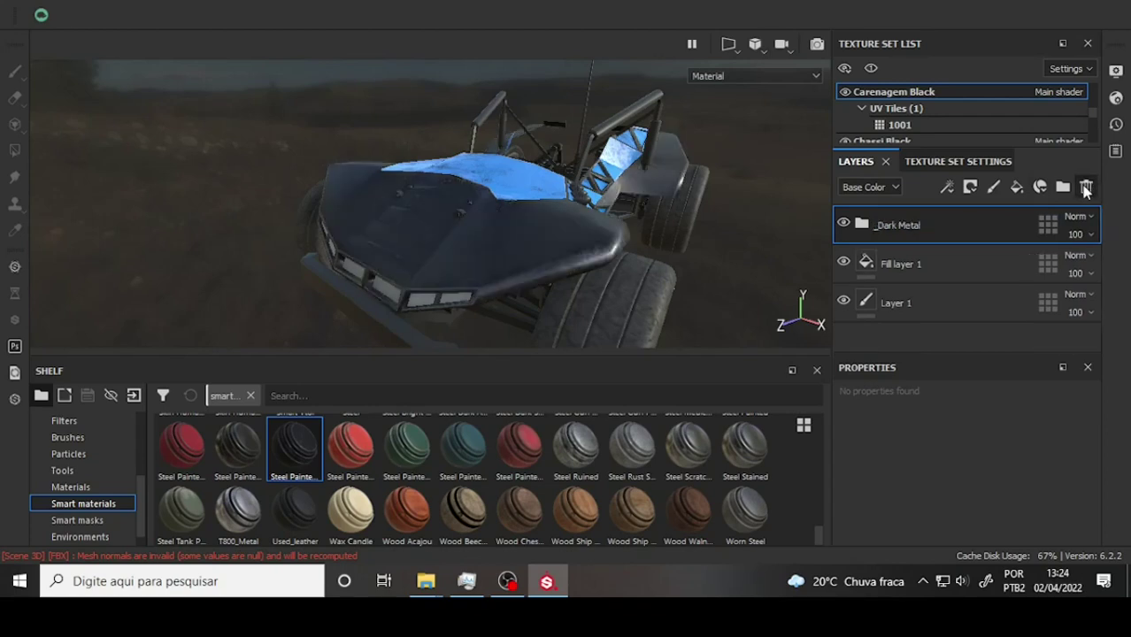
pyautogui.click(942, 265)
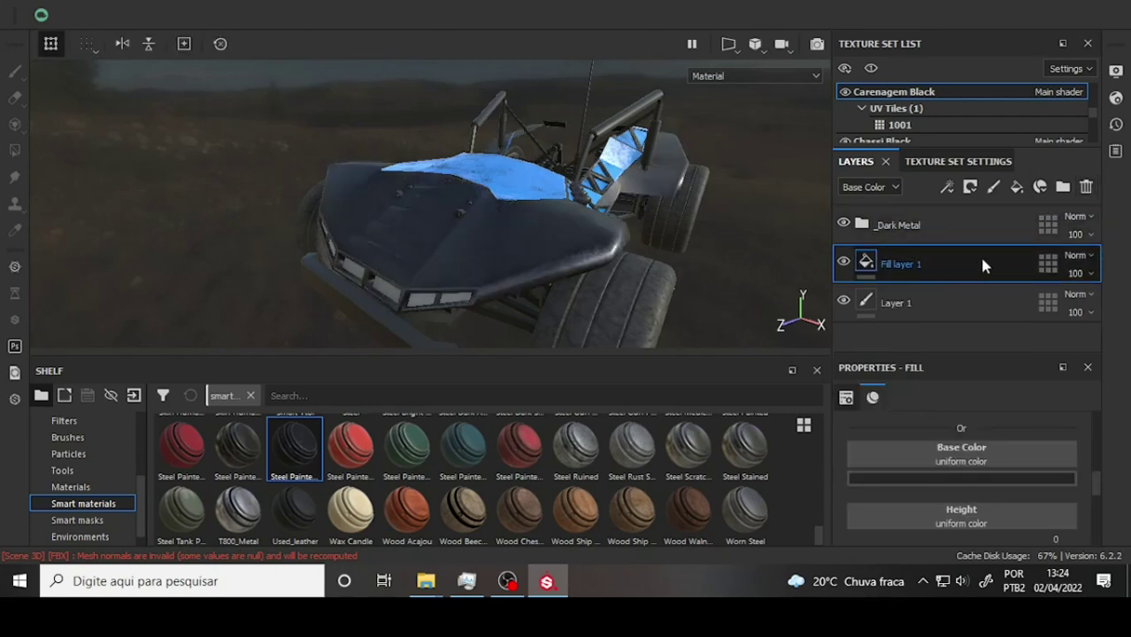
pyautogui.click(1085, 188)
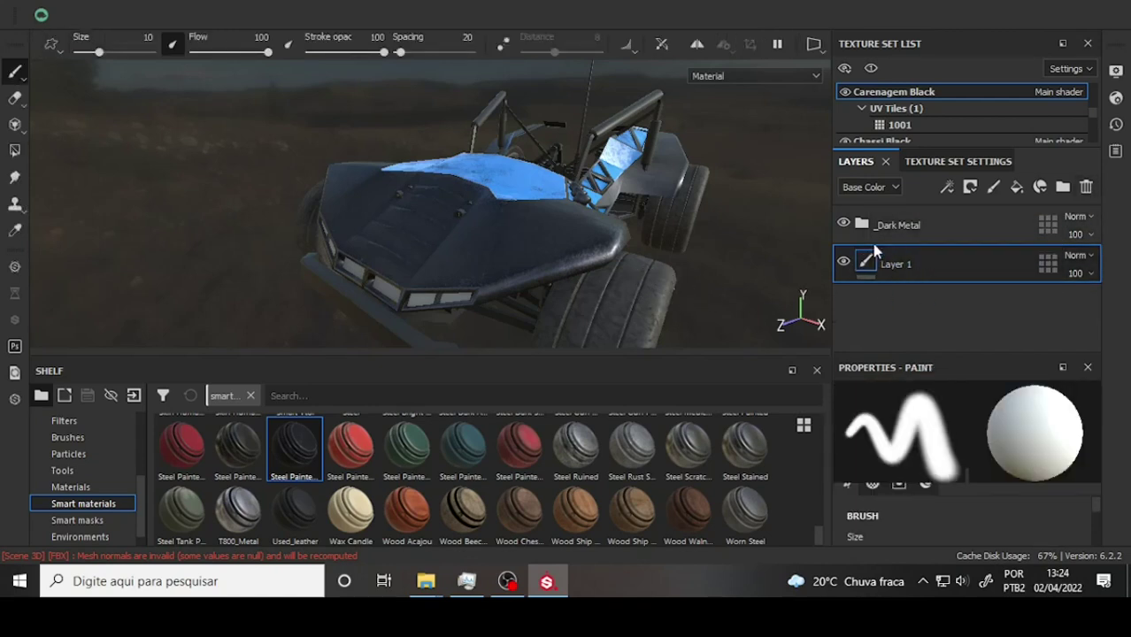
pyautogui.doubleClick(917, 271)
# Raise the brush size to about 36.72 and view the car from the front-left
pyautogui.moveTo(730, 223)
pyautogui.keyDown('alt'); pyautogui.mouseDown()
pyautogui.moveTo(733, 140)
pyautogui.moveTo(721, 173)
pyautogui.mouseUp(); pyautogui.keyUp('alt')
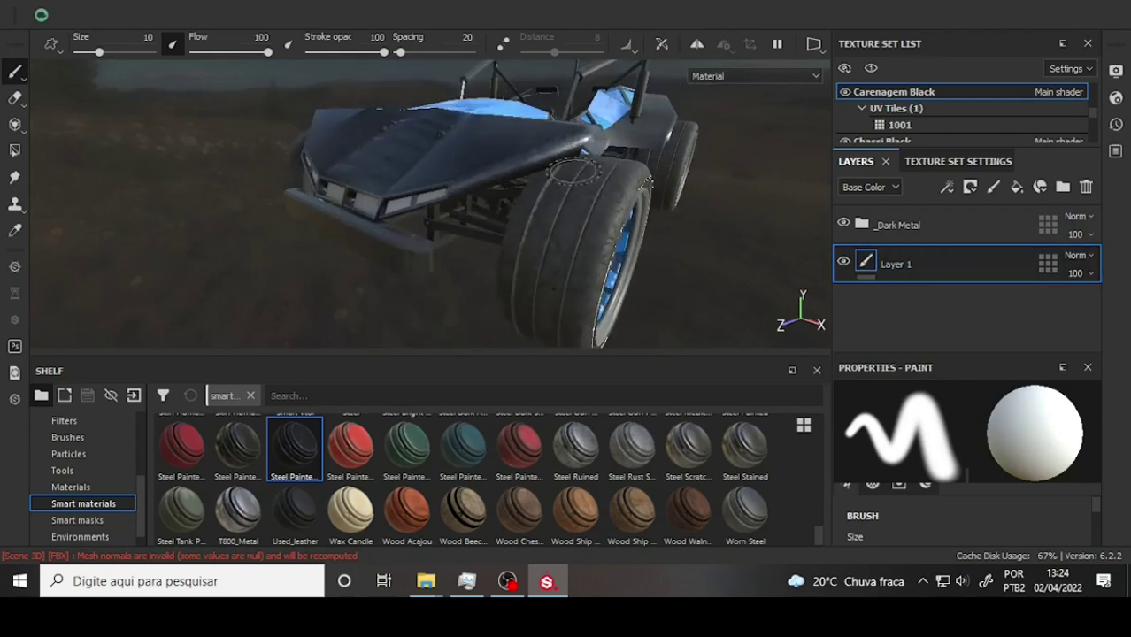
pyautogui.keyDown('ctrl'); pyautogui.moveTo(131, 203); pyautogui.dragTo(141, 204, button='right'); pyautogui.keyUp('ctrl')
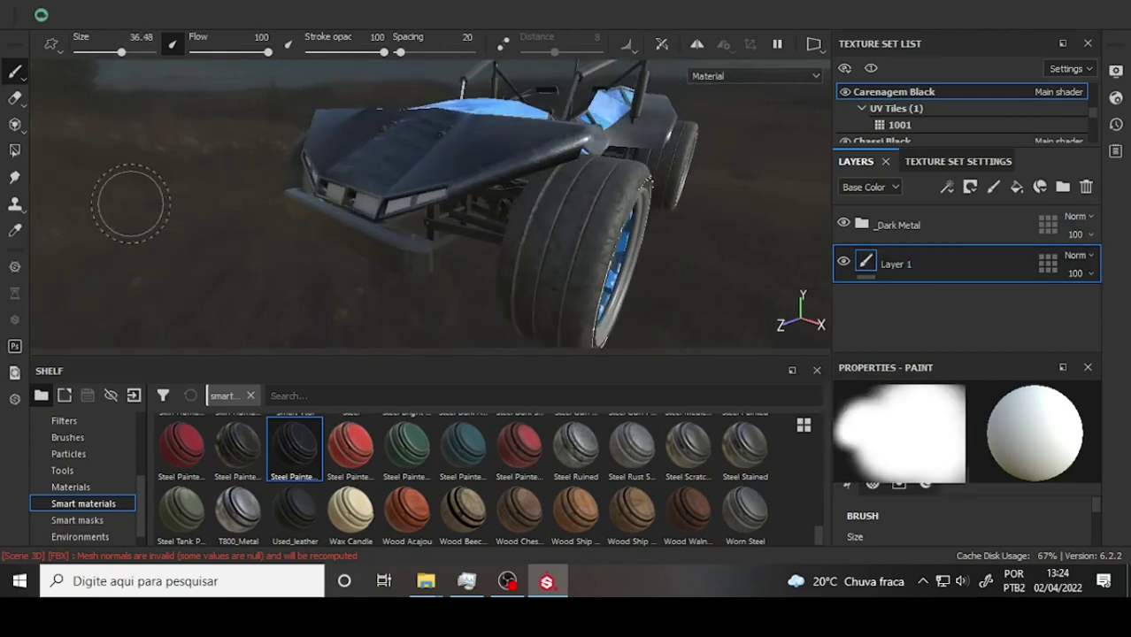
pyautogui.keyDown('alt'); pyautogui.moveTo(131, 203); pyautogui.dragTo(209, 186); pyautogui.keyUp('alt')
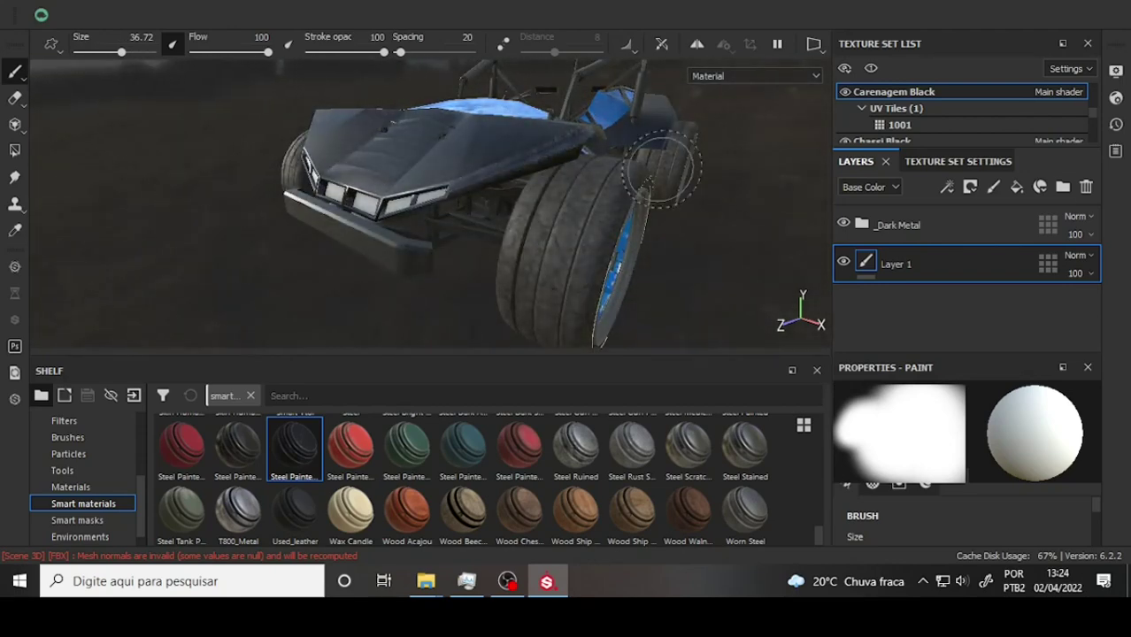
pyautogui.scroll(2, 708, 155)
pyautogui.scroll(-4, 718, 150)
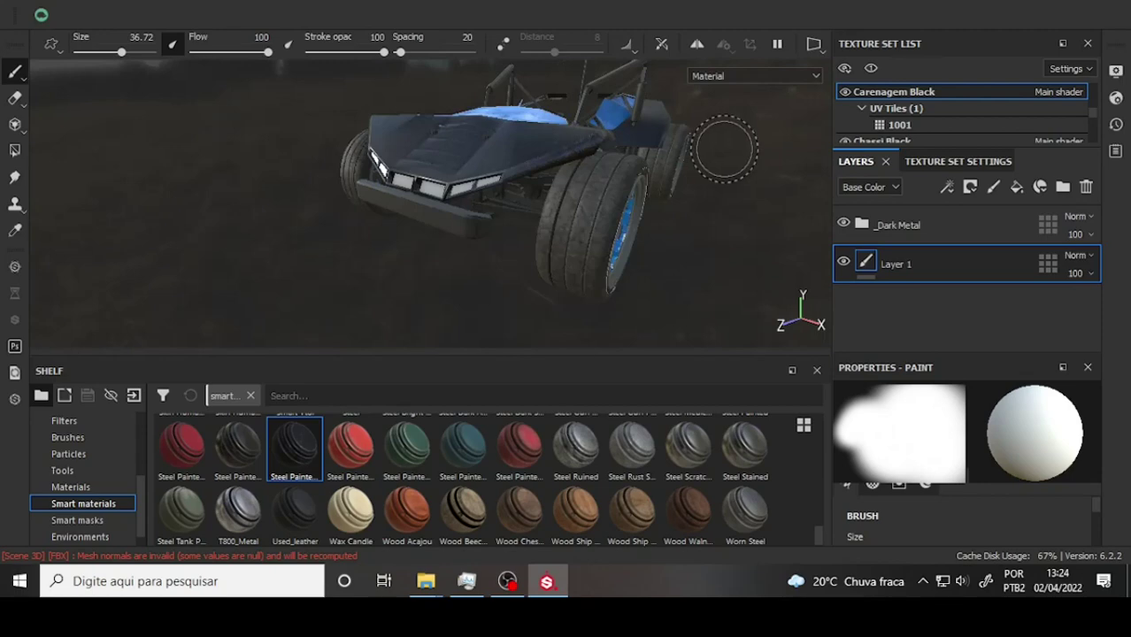
pyautogui.scroll(3, 723, 149)
pyautogui.moveTo(723, 155)
pyautogui.keyDown('alt'); pyautogui.mouseDown()
pyautogui.moveTo(720, 253)
pyautogui.moveTo(704, 196)
pyautogui.moveTo(175, 199)
pyautogui.moveTo(288, 222)
pyautogui.moveTo(696, 177)
pyautogui.mouseUp(); pyautogui.keyUp('alt')
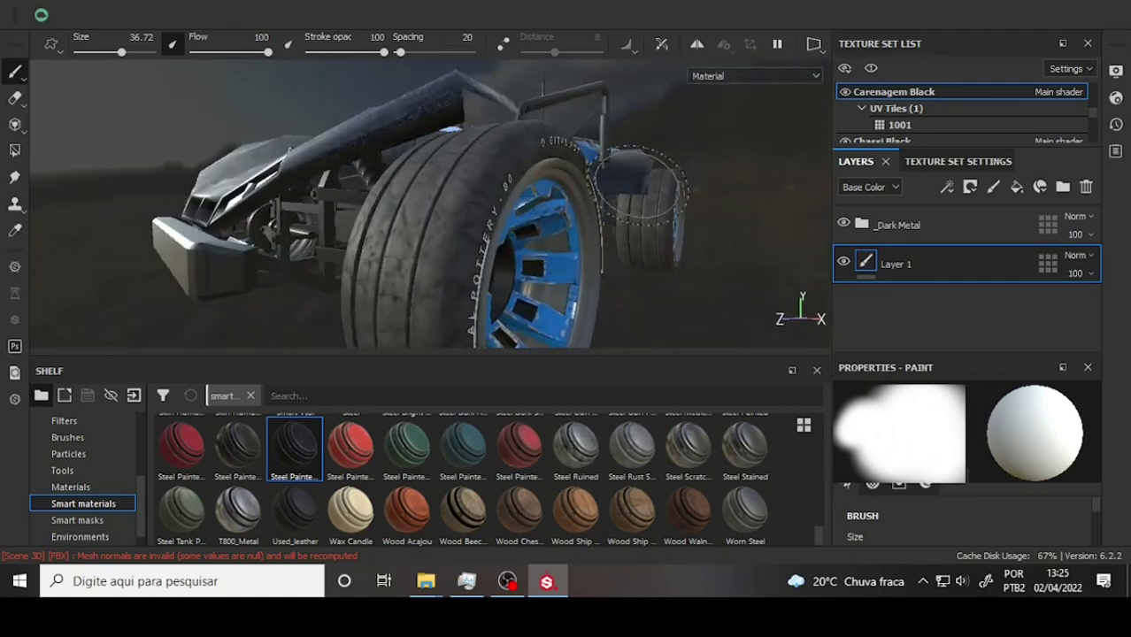
pyautogui.scroll(2, 638, 187)
pyautogui.scroll(-6, 639, 188)
pyautogui.scroll(3, 637, 190)
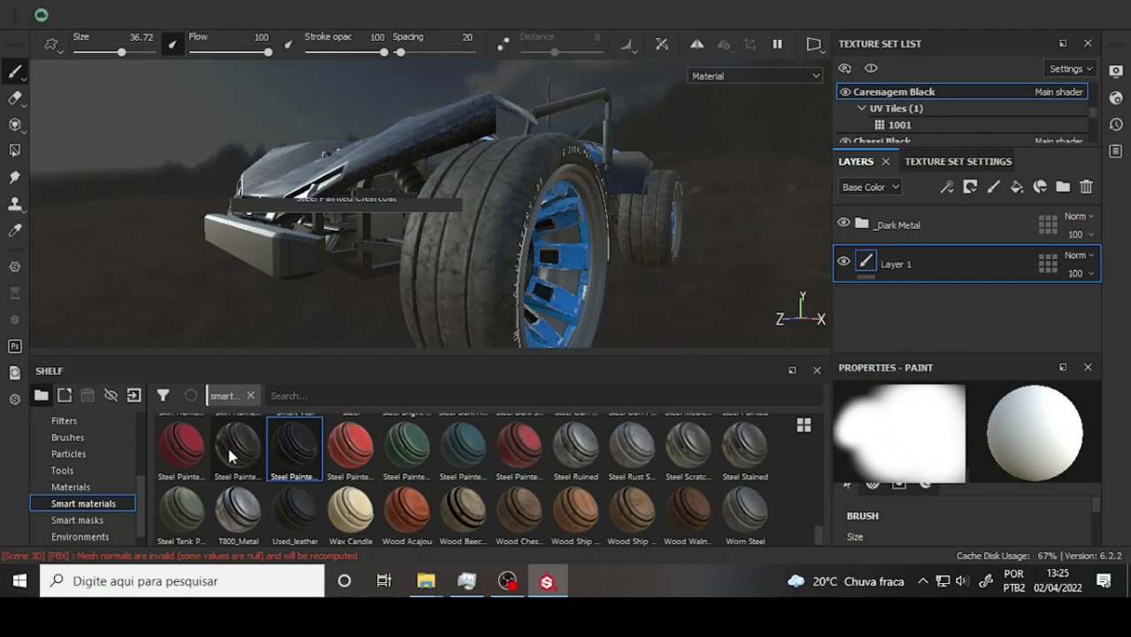
pyautogui.moveTo(237, 446)
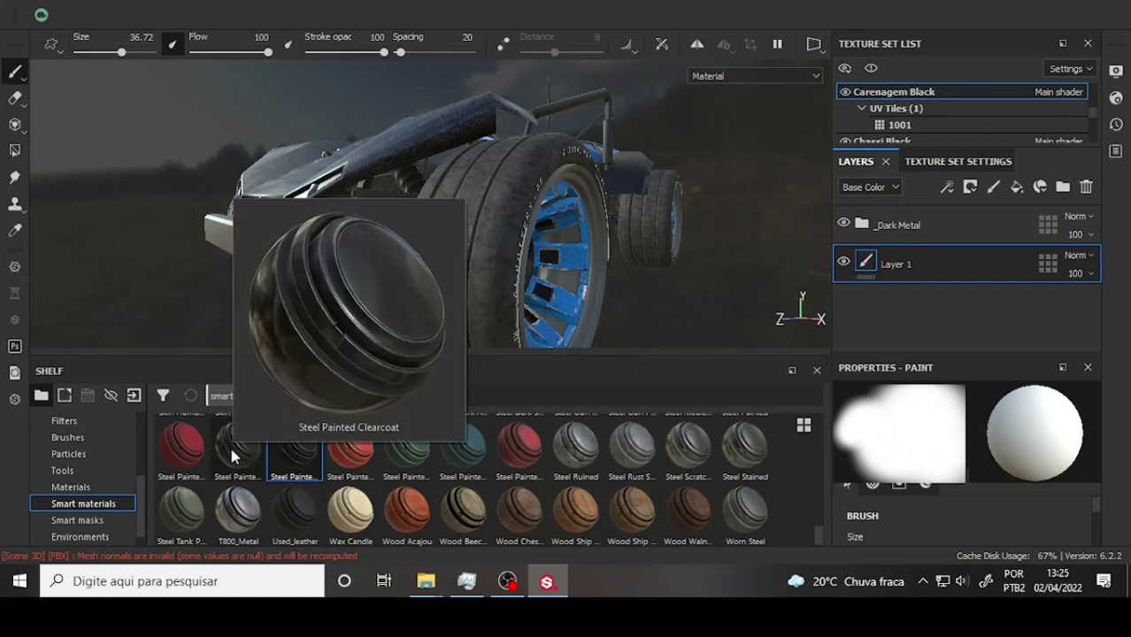
# Browse the Smart materials shelf and pick Steel Painted Clearcoat
pyautogui.click(234, 454)
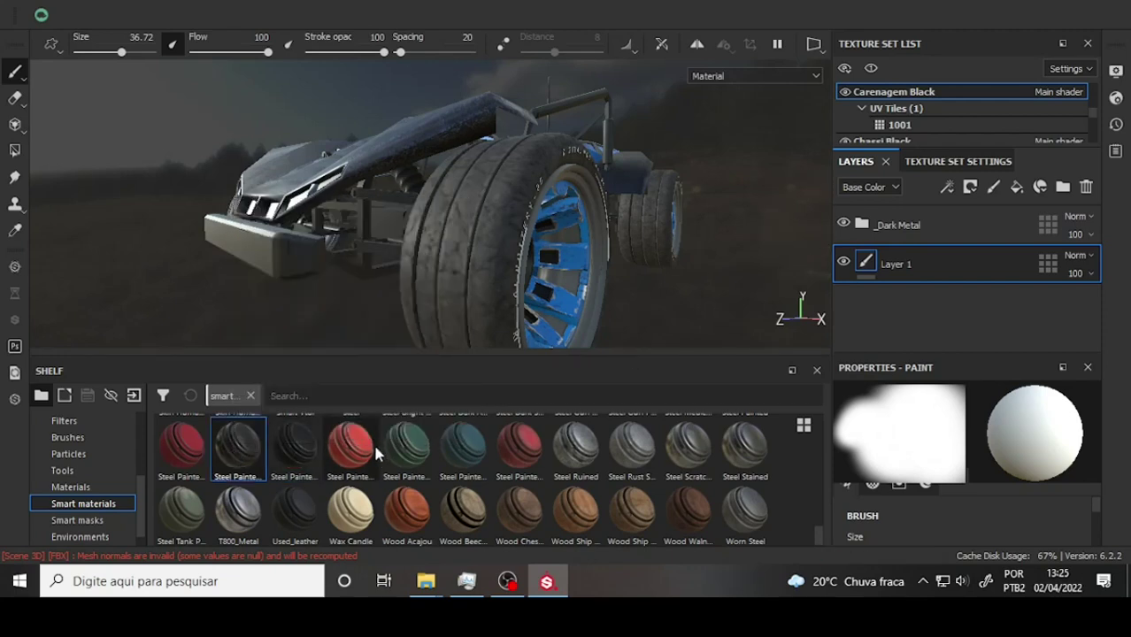
pyautogui.scroll(2, 582, 453)
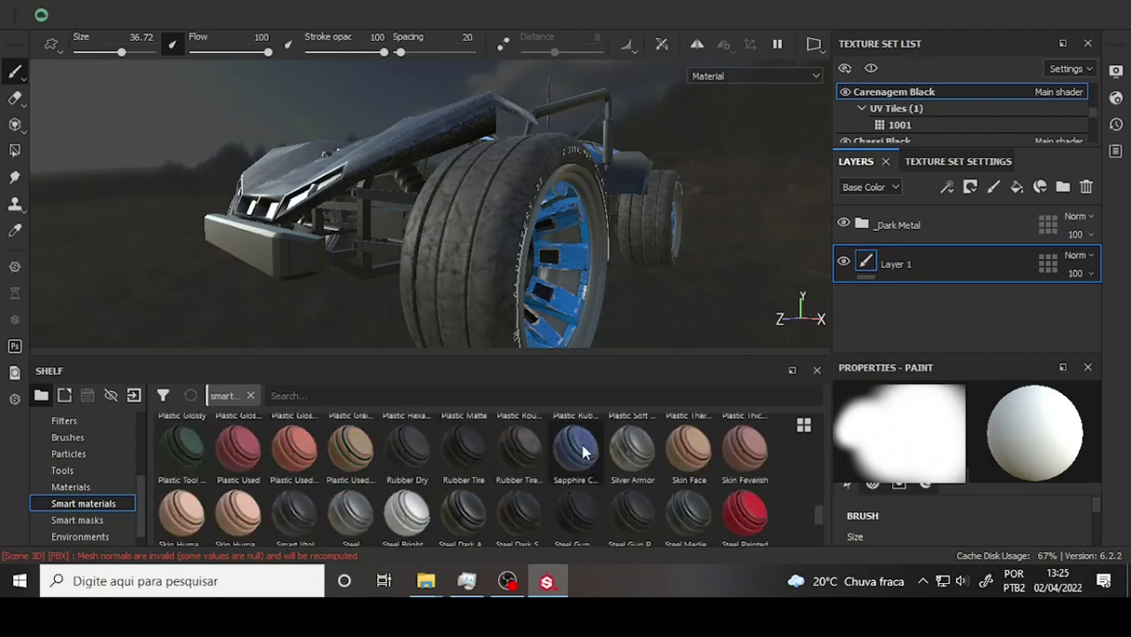
pyautogui.scroll(-2, 582, 453)
pyautogui.scroll(2, 582, 453)
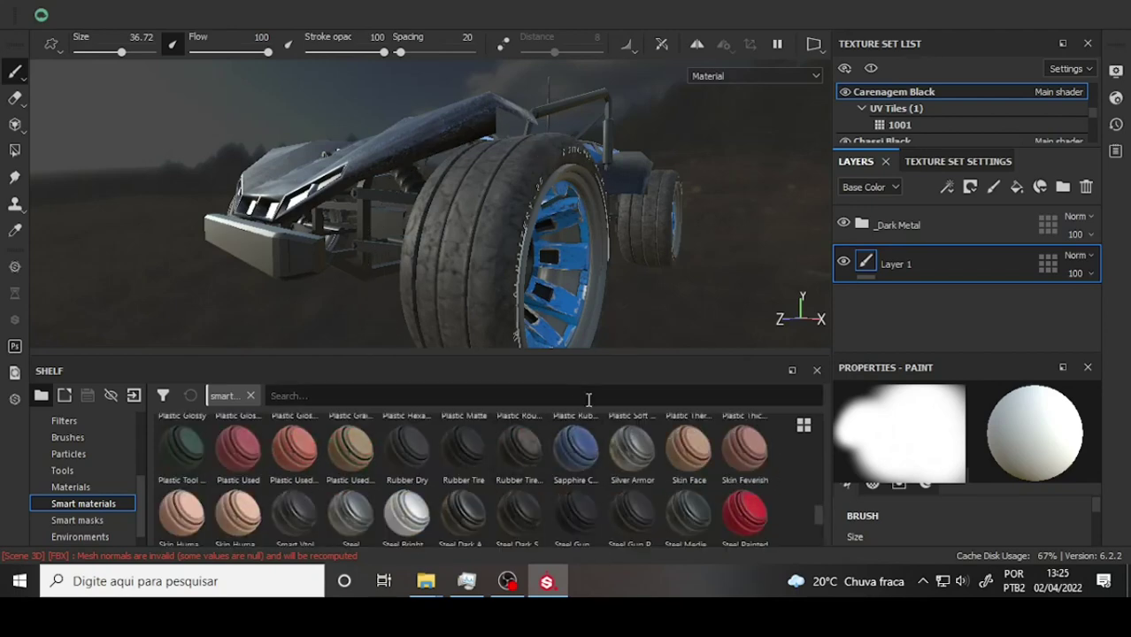
# Apply the Rubber Tire Dirty smart material to the tires, then delete its layer folder
pyautogui.moveTo(519, 450)
pyautogui.mouseDown()
pyautogui.moveTo(452, 235)
pyautogui.moveTo(492, 329)
pyautogui.mouseUp()
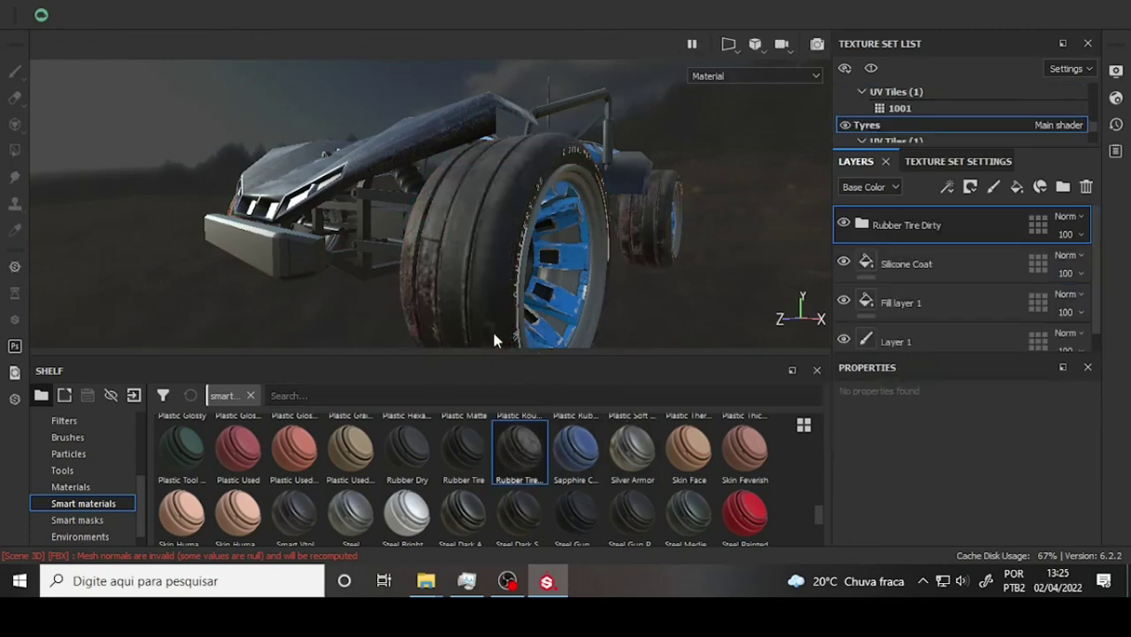
pyautogui.moveTo(715, 199)
pyautogui.keyDown('alt'); pyautogui.mouseDown()
pyautogui.moveTo(386, 177)
pyautogui.moveTo(189, 192)
pyautogui.moveTo(575, 189)
pyautogui.moveTo(785, 171)
pyautogui.moveTo(724, 172)
pyautogui.moveTo(704, 195)
pyautogui.mouseUp(); pyautogui.keyUp('alt')
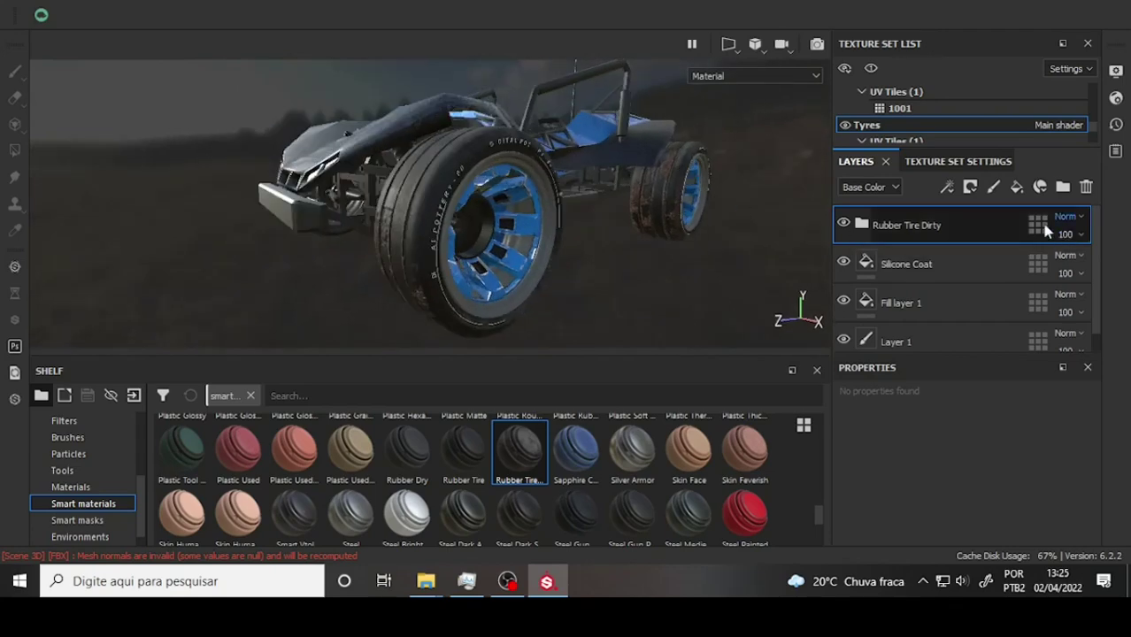
pyautogui.click(1086, 188)
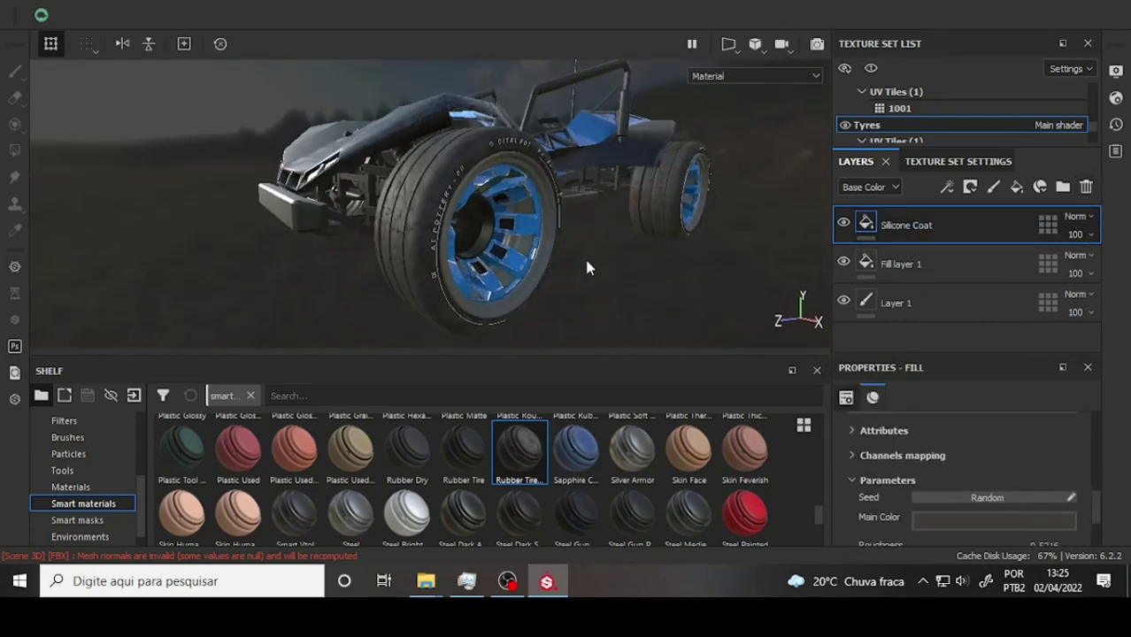
# Scroll up and down through the Smart materials shelf to browse the options
pyautogui.scroll(-3, 486, 474)
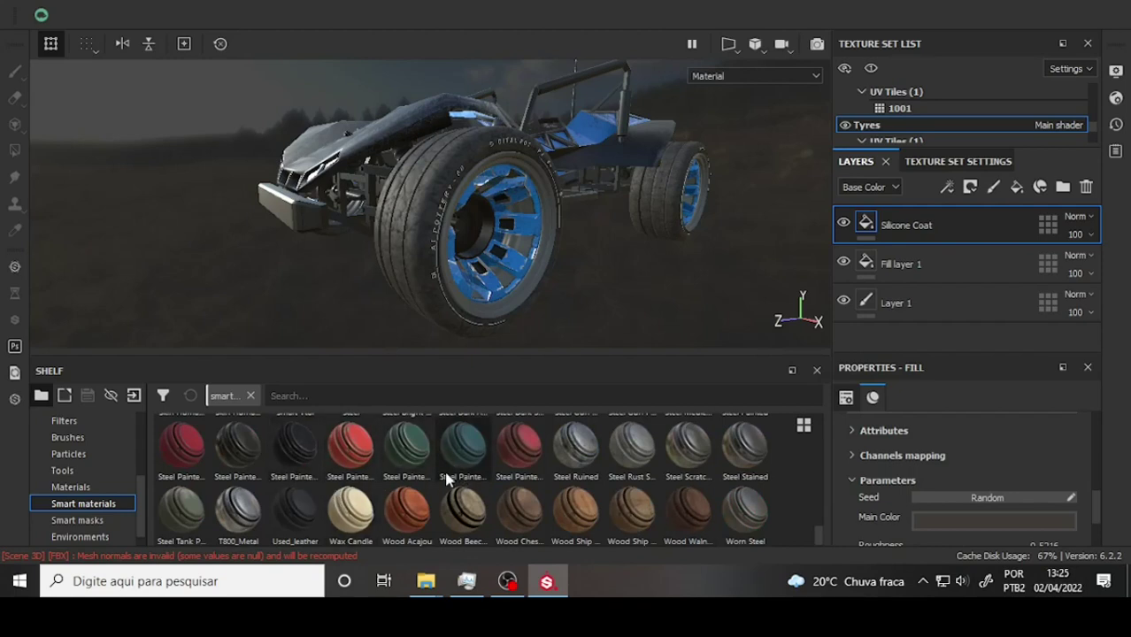
pyautogui.scroll(2, 459, 479)
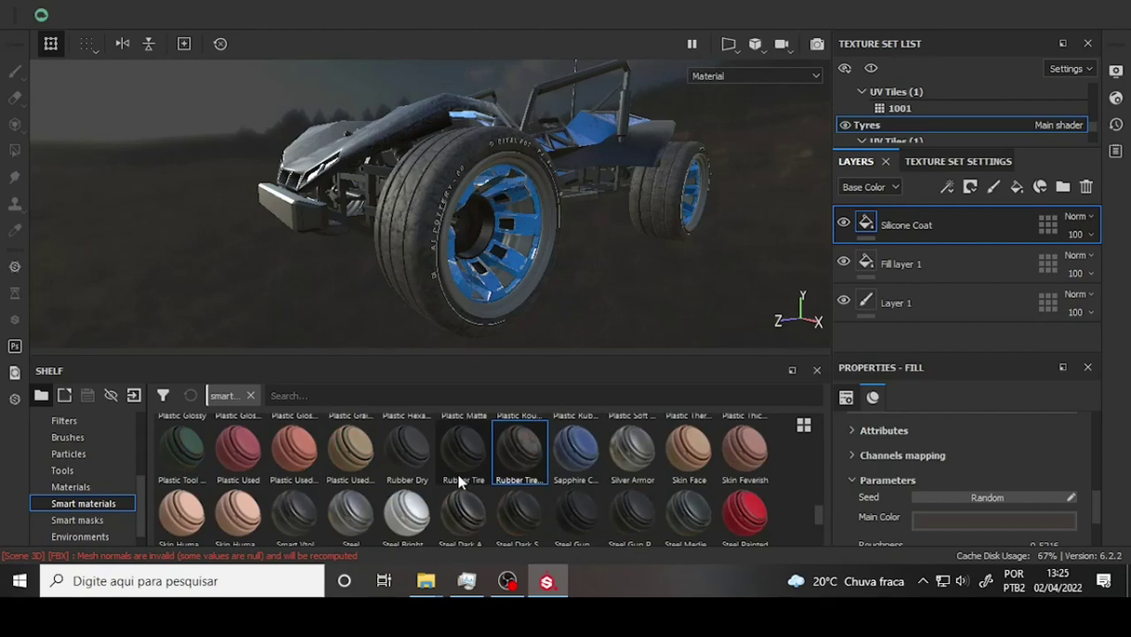
pyautogui.scroll(-2, 460, 481)
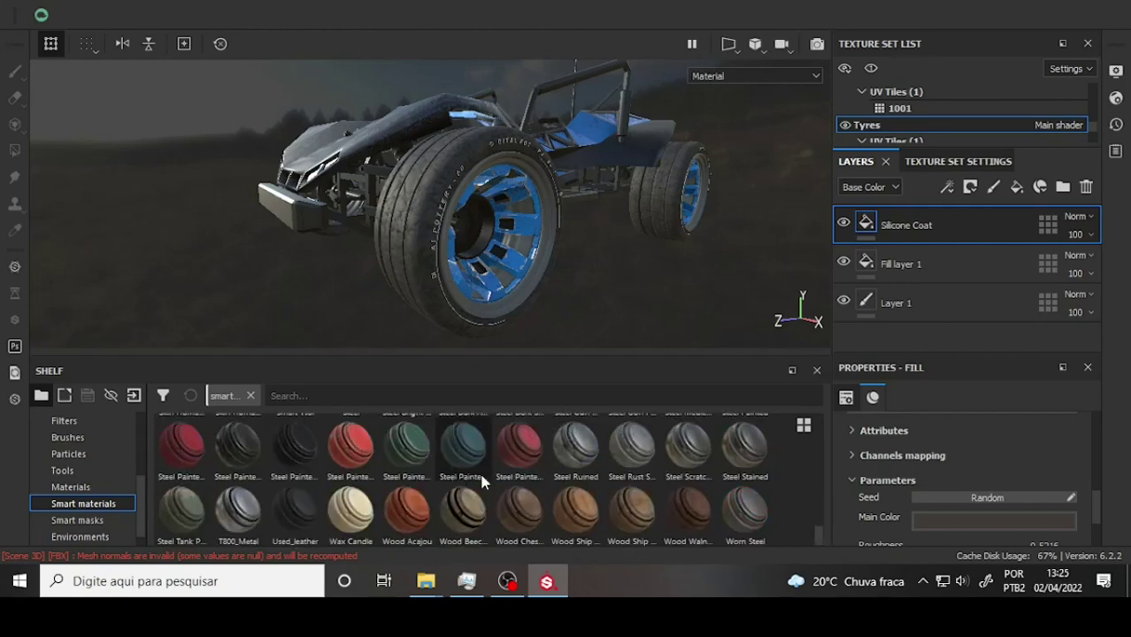
pyautogui.scroll(2, 482, 482)
pyautogui.scroll(2, 482, 482)
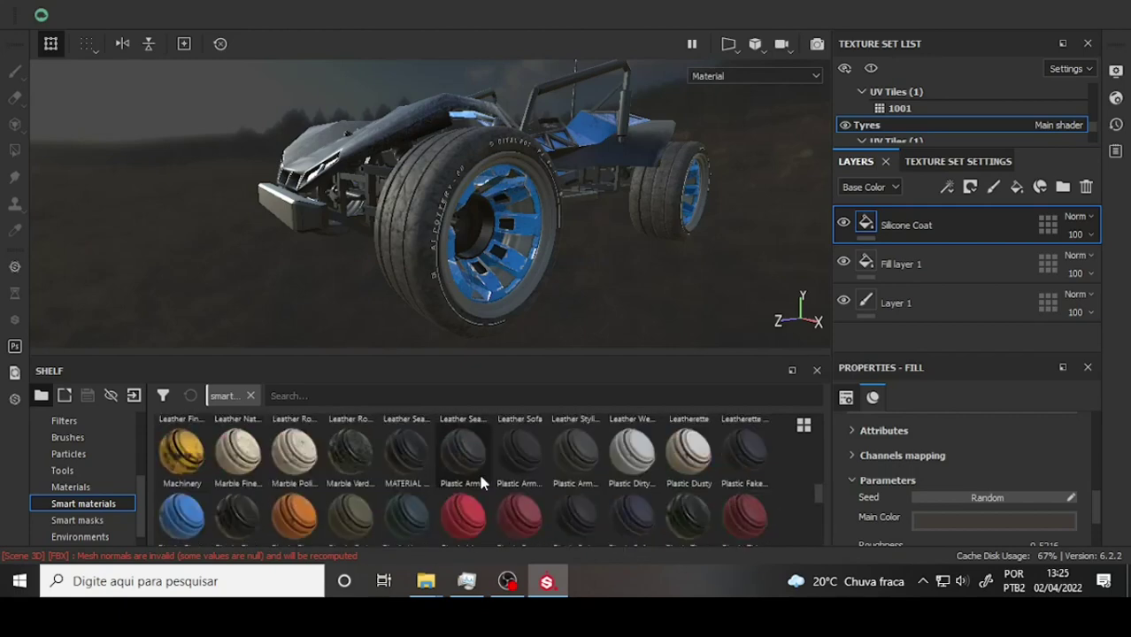
pyautogui.scroll(2, 556, 474)
pyautogui.scroll(2, 555, 472)
pyautogui.scroll(2, 553, 470)
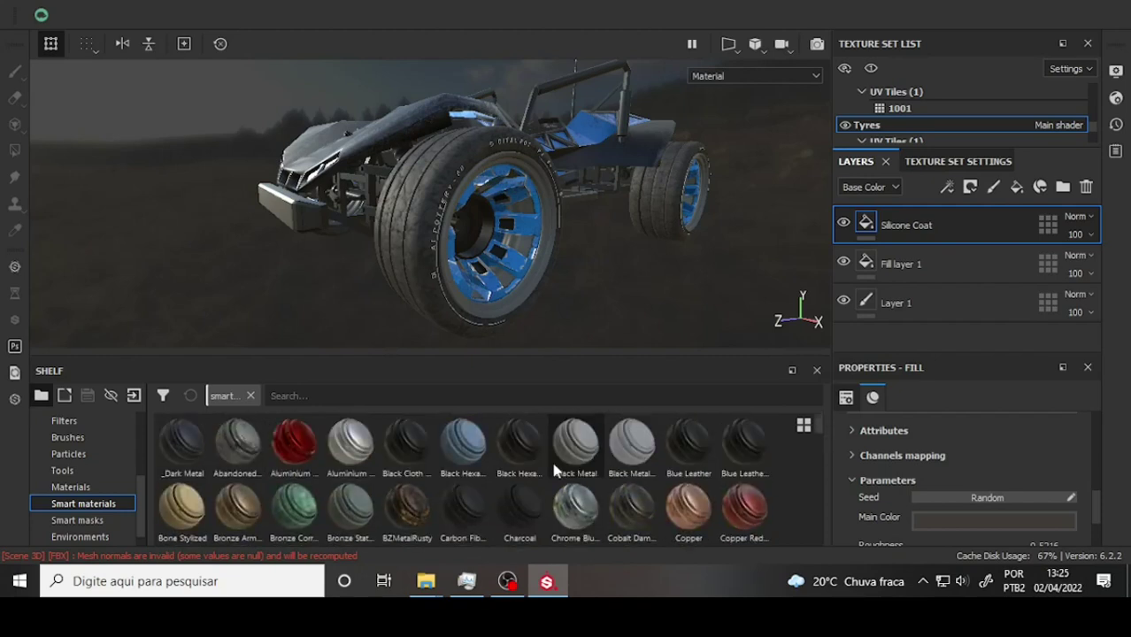
pyautogui.scroll(-2, 501, 460)
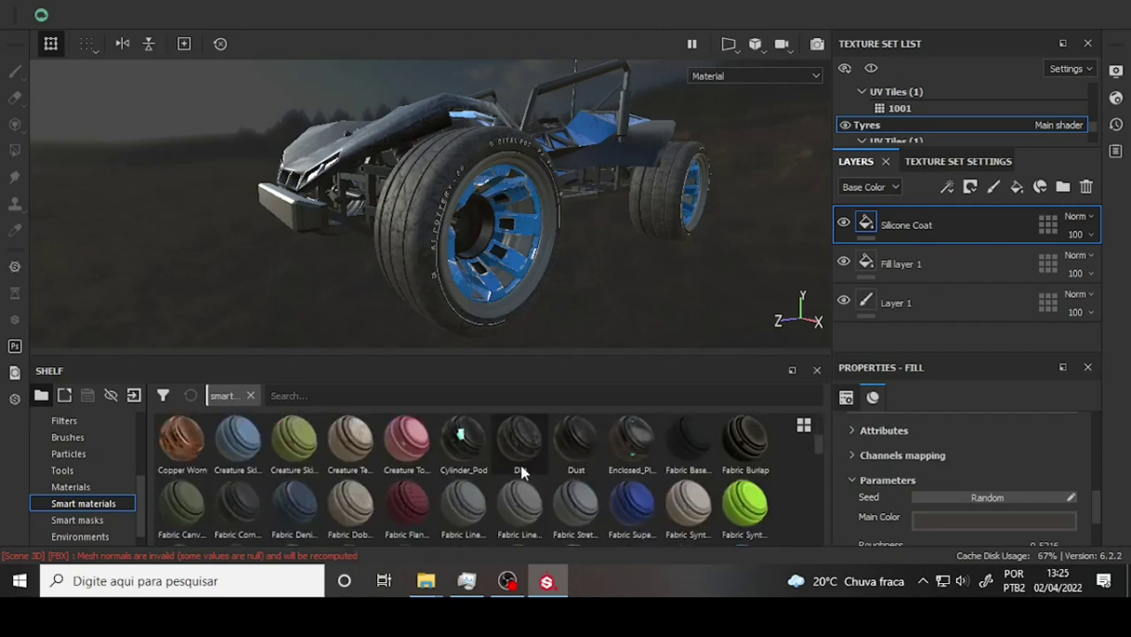
pyautogui.scroll(2, 521, 472)
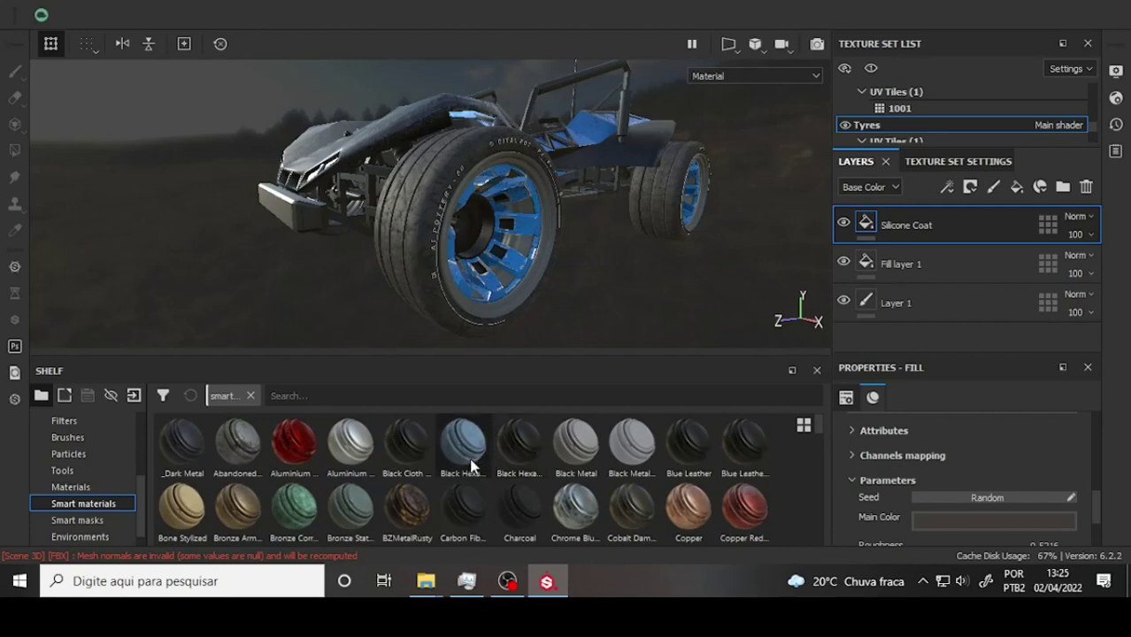
pyautogui.scroll(-3, 613, 477)
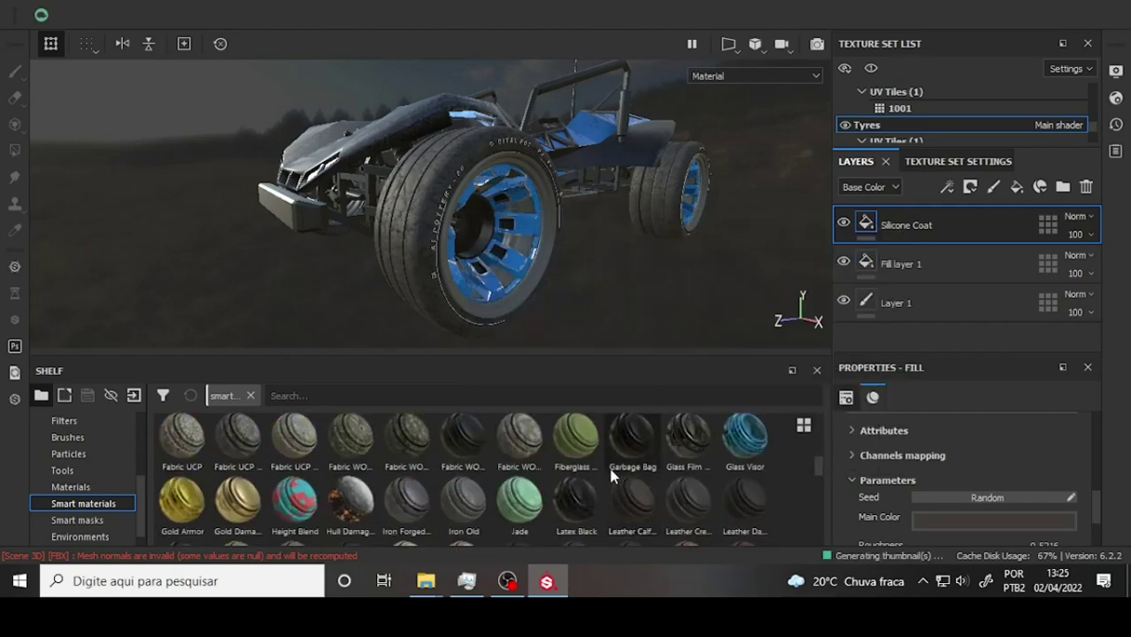
pyautogui.scroll(-10, 610, 473)
pyautogui.scroll(-2, 610, 473)
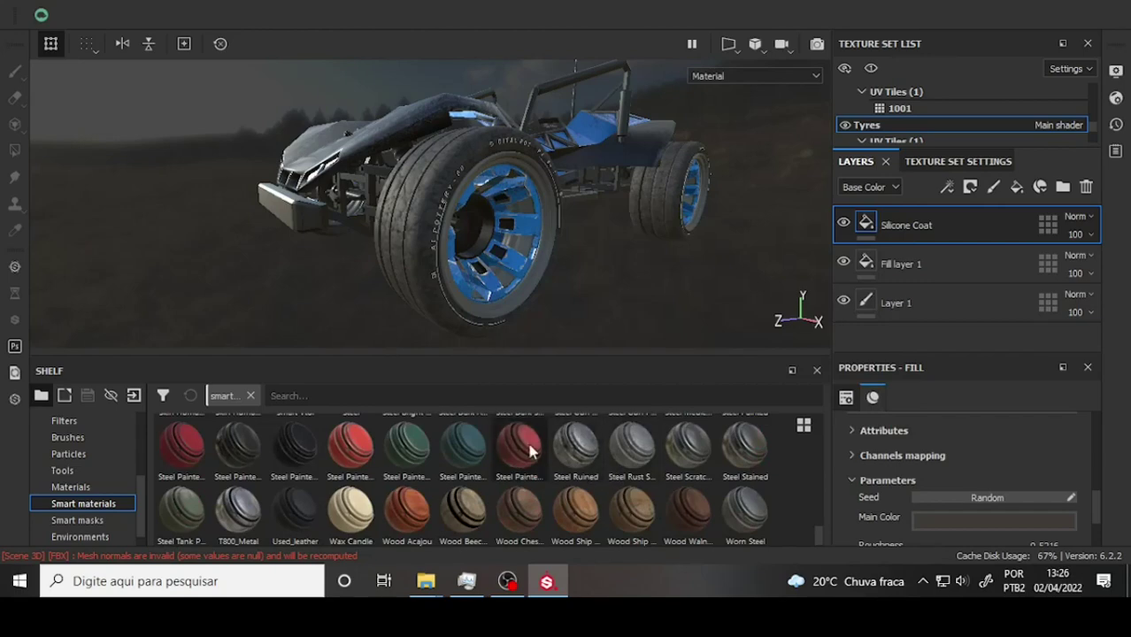
pyautogui.moveTo(507, 251)
pyautogui.keyDown('alt'); pyautogui.mouseDown()
pyautogui.moveTo(597, 234)
pyautogui.moveTo(712, 253)
pyautogui.moveTo(681, 253)
pyautogui.mouseUp(); pyautogui.keyUp('alt')
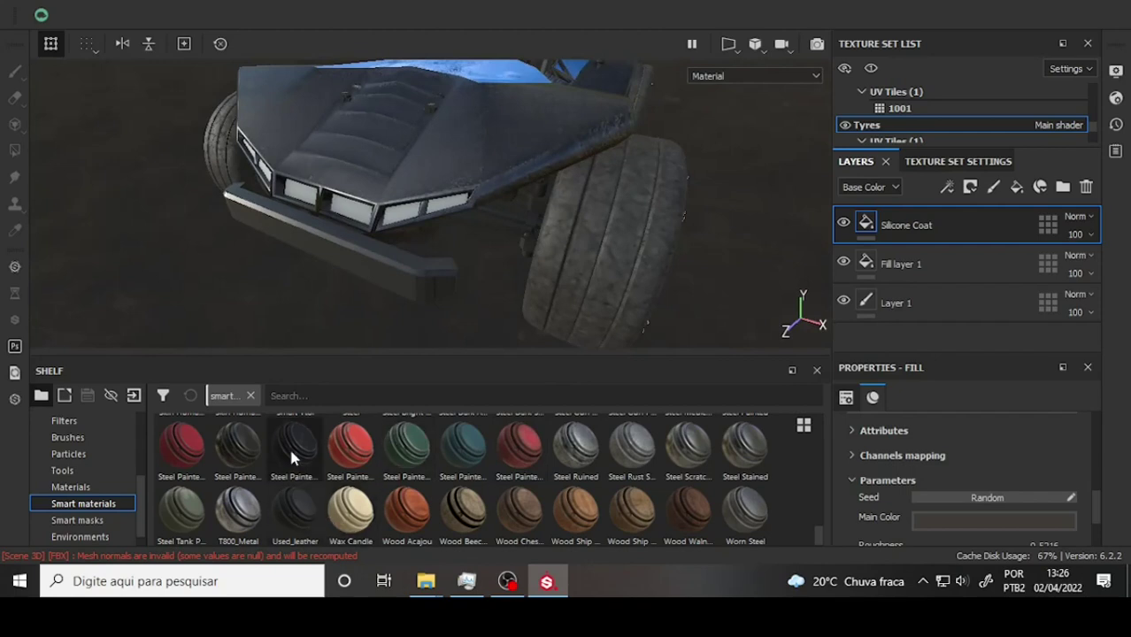
pyautogui.moveTo(294, 457); pyautogui.dragTo(493, 309)
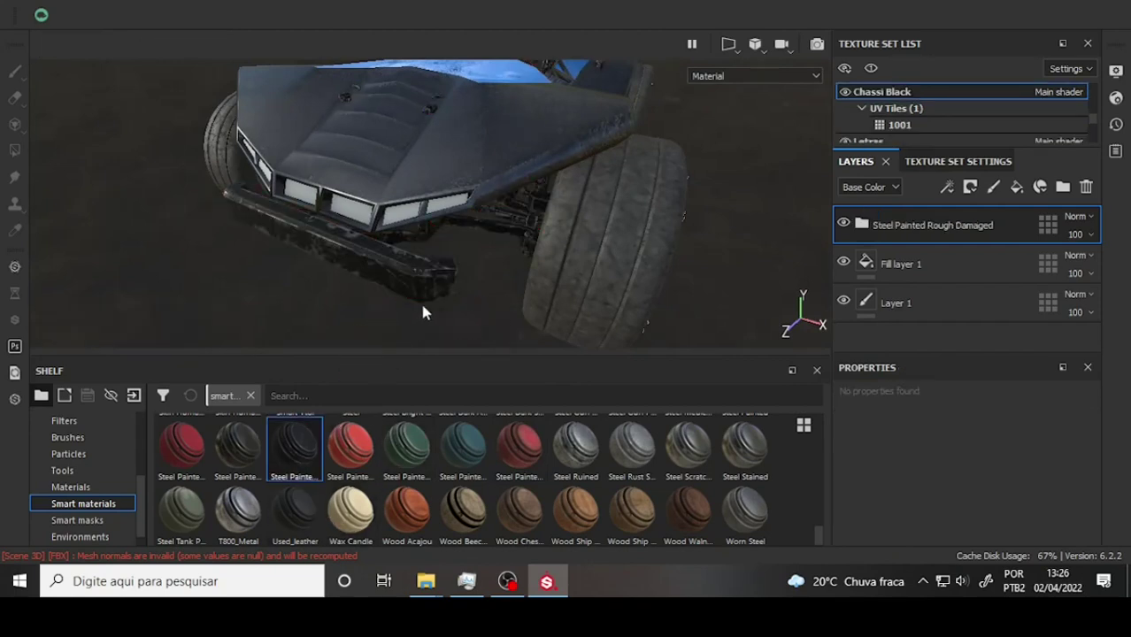
pyautogui.scroll(-2, 606, 212)
pyautogui.scroll(-2, 600, 213)
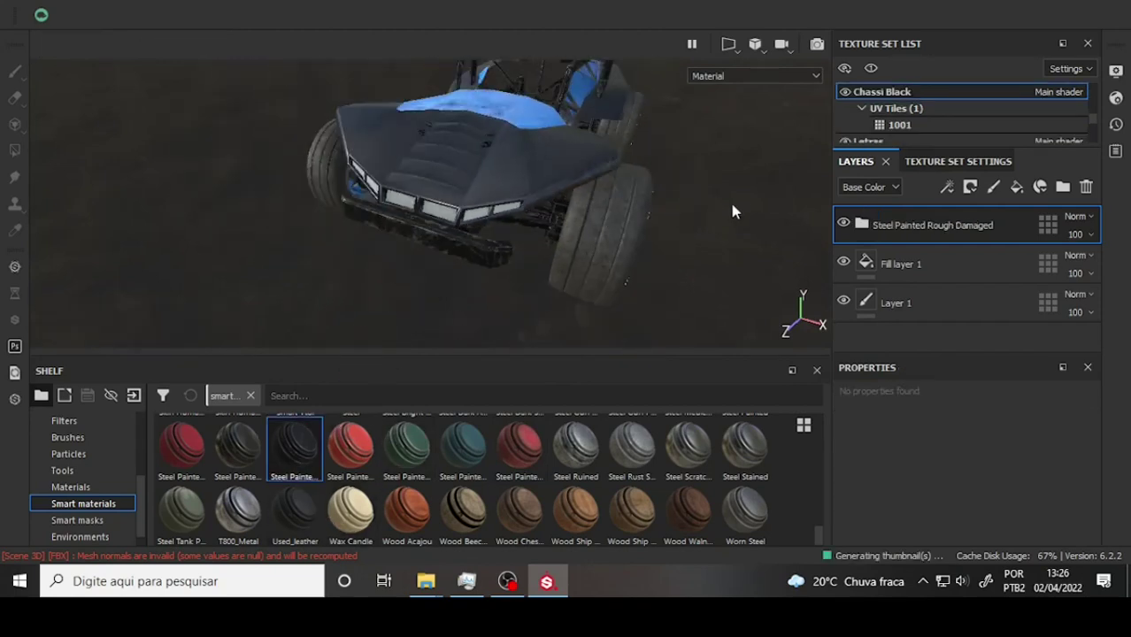
pyautogui.moveTo(729, 204)
pyautogui.keyDown('alt'); pyautogui.mouseDown()
pyautogui.moveTo(638, 176)
pyautogui.moveTo(549, 168)
pyautogui.moveTo(538, 130)
pyautogui.moveTo(575, 151)
pyautogui.mouseUp(); pyautogui.keyUp('alt')
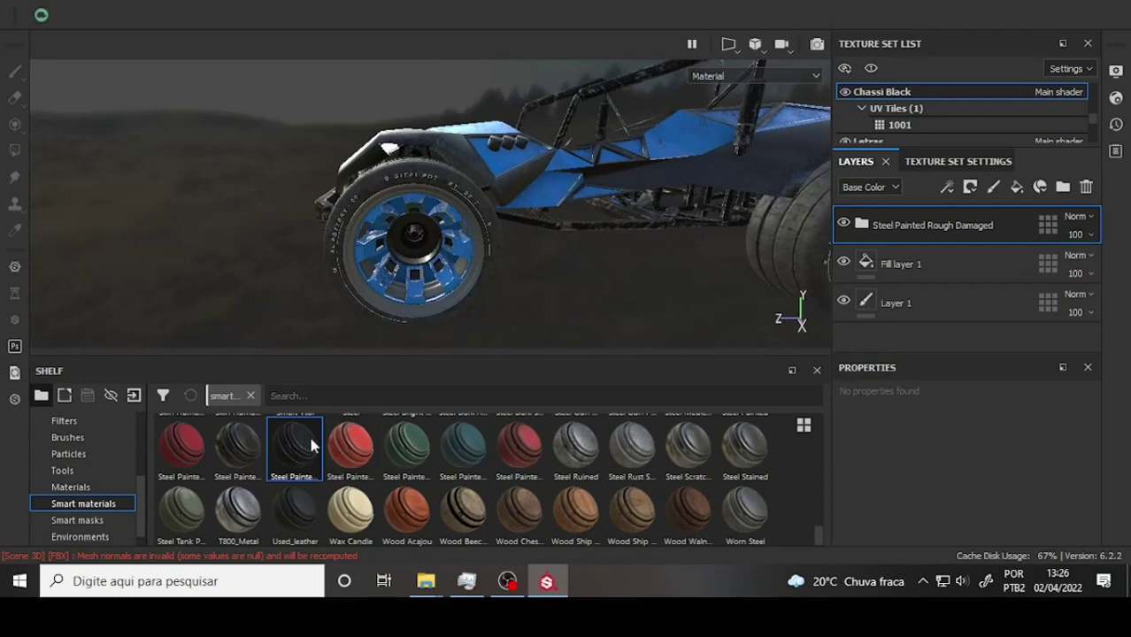
pyautogui.moveTo(315, 446); pyautogui.dragTo(414, 256)
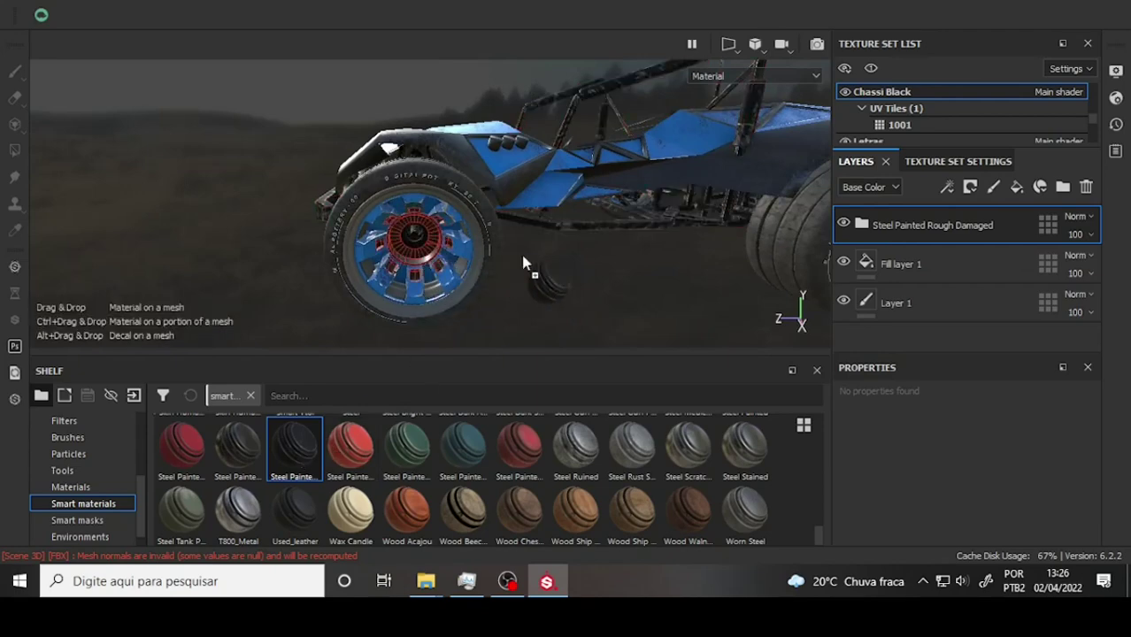
pyautogui.moveTo(599, 232)
pyautogui.mouseDown(button='middle')
pyautogui.moveTo(548, 212)
pyautogui.moveTo(435, 216)
pyautogui.moveTo(550, 220)
pyautogui.mouseUp(button='middle')
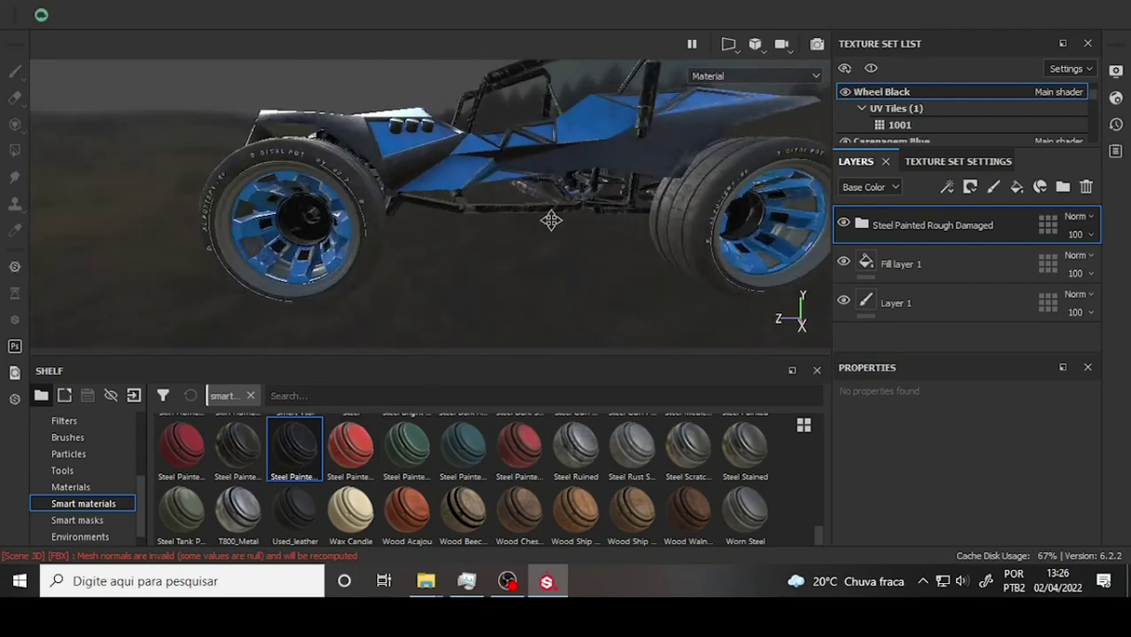
pyautogui.moveTo(542, 205)
pyautogui.keyDown('alt'); pyautogui.mouseDown()
pyautogui.moveTo(744, 212)
pyautogui.moveTo(707, 208)
pyautogui.mouseUp(); pyautogui.keyUp('alt')
pyautogui.scroll(-2, 707, 205)
pyautogui.scroll(-2, 707, 204)
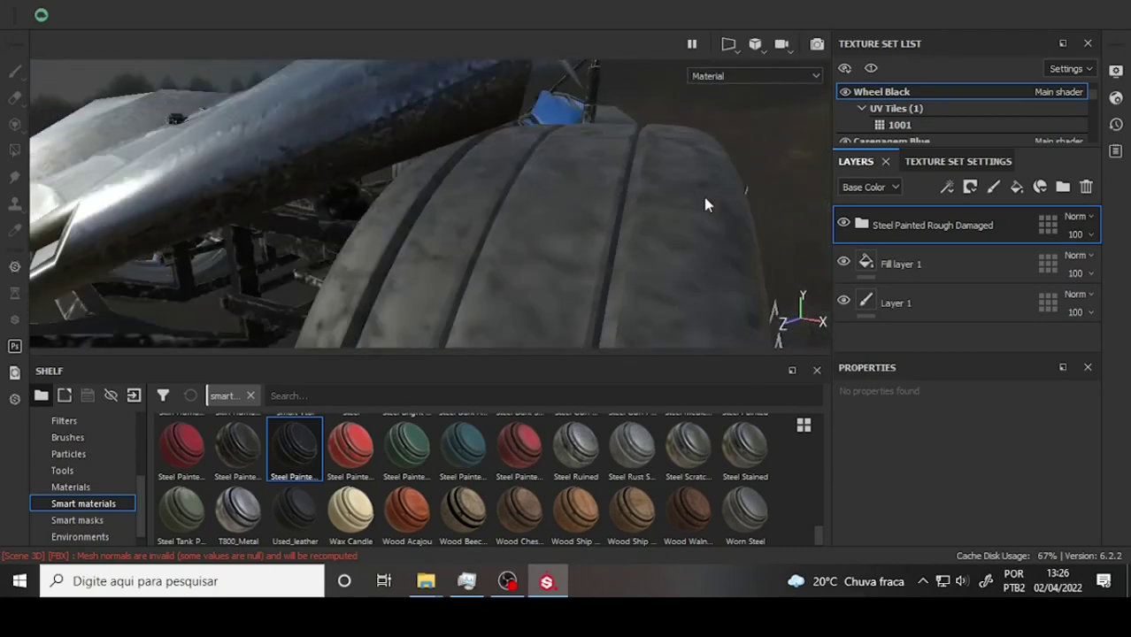
pyautogui.scroll(-2, 705, 203)
pyautogui.scroll(-2, 705, 202)
pyautogui.moveTo(705, 202)
pyautogui.keyDown('alt'); pyautogui.mouseDown()
pyautogui.moveTo(664, 175)
pyautogui.moveTo(363, 192)
pyautogui.moveTo(469, 199)
pyautogui.moveTo(531, 168)
pyautogui.mouseUp(); pyautogui.keyUp('alt')
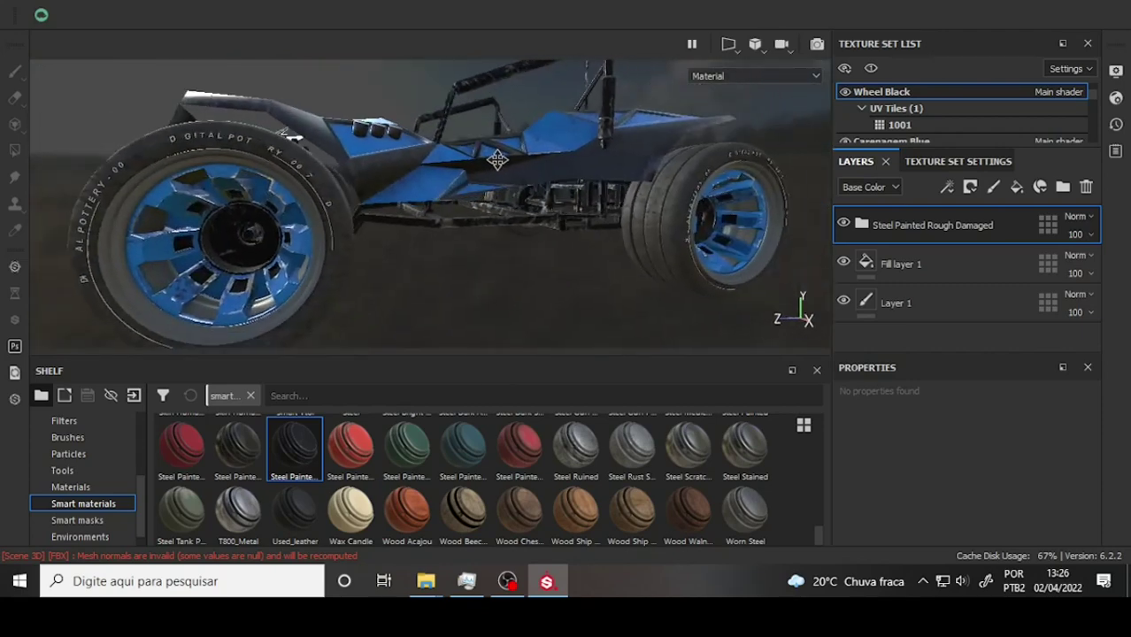
pyautogui.scroll(-2, 505, 167)
pyautogui.scroll(-3, 516, 156)
pyautogui.scroll(-1, 511, 164)
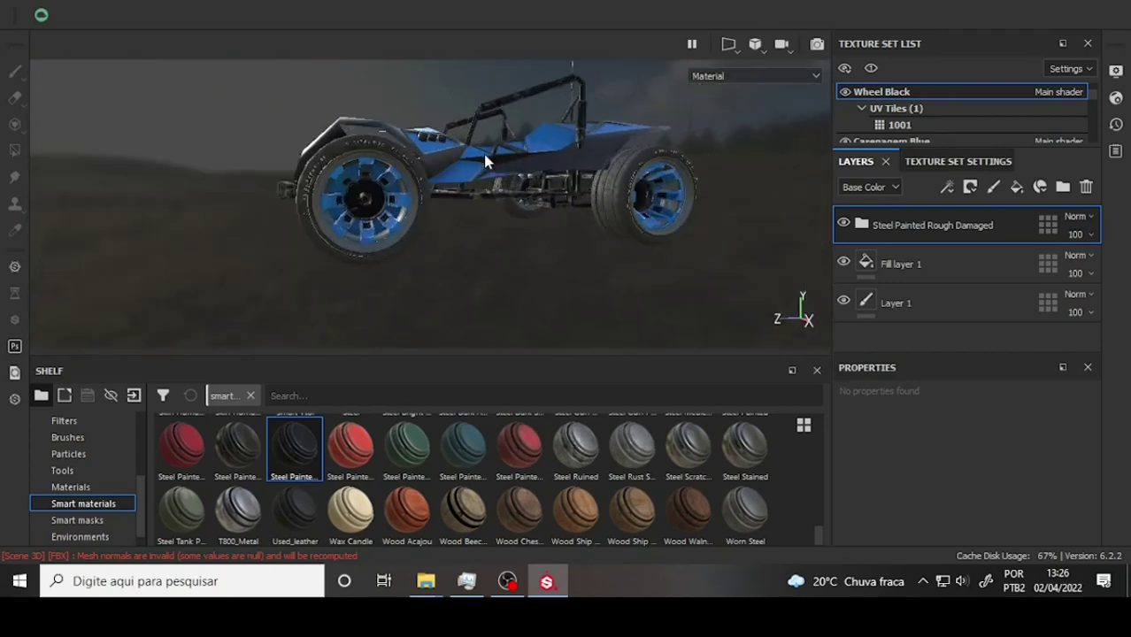
pyautogui.keyDown('alt'); pyautogui.moveTo(483, 160); pyautogui.dragTo(482, 196); pyautogui.keyUp('alt')
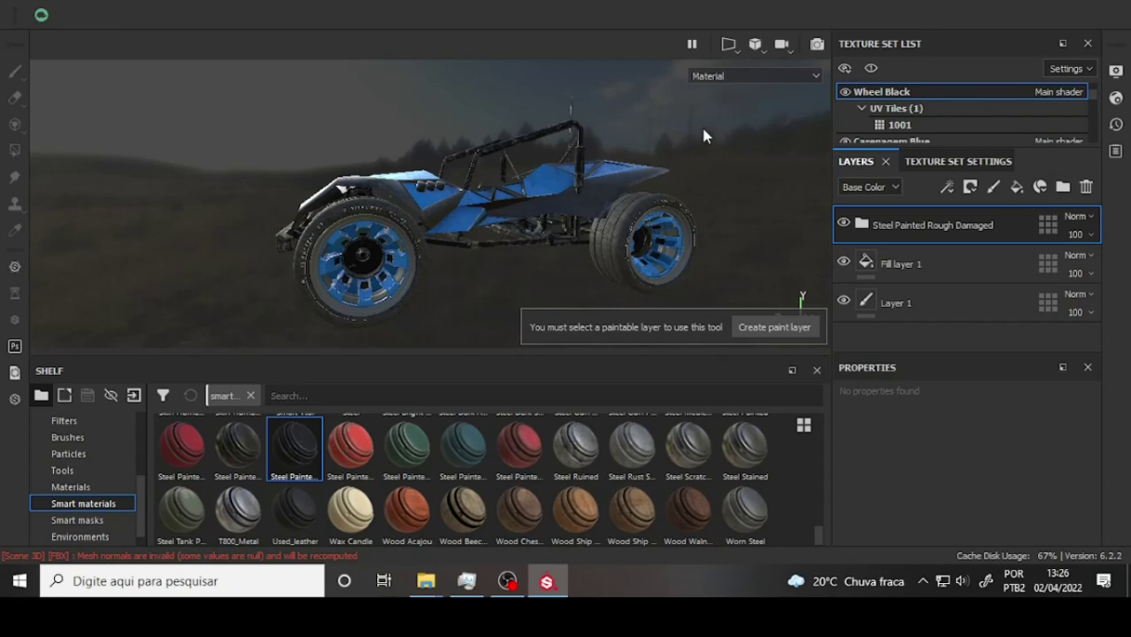
# Orbit close to the buggy's front-left wheel and rotate the environment lighting around it
pyautogui.moveTo(705, 199)
pyautogui.keyDown('alt'); pyautogui.mouseDown()
pyautogui.moveTo(575, 160)
pyautogui.moveTo(785, 186)
pyautogui.moveTo(669, 179)
pyautogui.moveTo(680, 93)
pyautogui.moveTo(669, 131)
pyautogui.moveTo(659, 118)
pyautogui.moveTo(522, 154)
pyautogui.moveTo(619, 139)
pyautogui.moveTo(768, 214)
pyautogui.moveTo(500, 205)
pyautogui.mouseUp(); pyautogui.keyUp('alt')
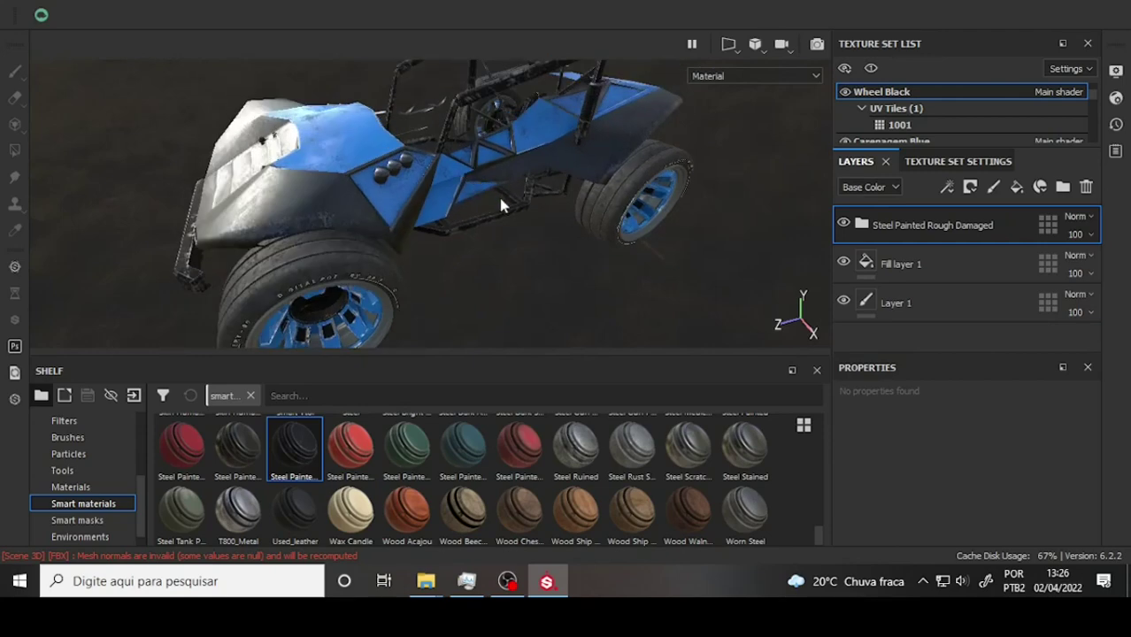
pyautogui.keyDown('shift'); pyautogui.moveTo(154, 145); pyautogui.dragTo(267, 142, button='right'); pyautogui.keyUp('shift')
pyautogui.moveTo(449, 251)
pyautogui.keyDown('alt'); pyautogui.mouseDown()
pyautogui.moveTo(449, 267)
pyautogui.moveTo(510, 280)
pyautogui.moveTo(500, 254)
pyautogui.mouseUp(); pyautogui.keyUp('alt')
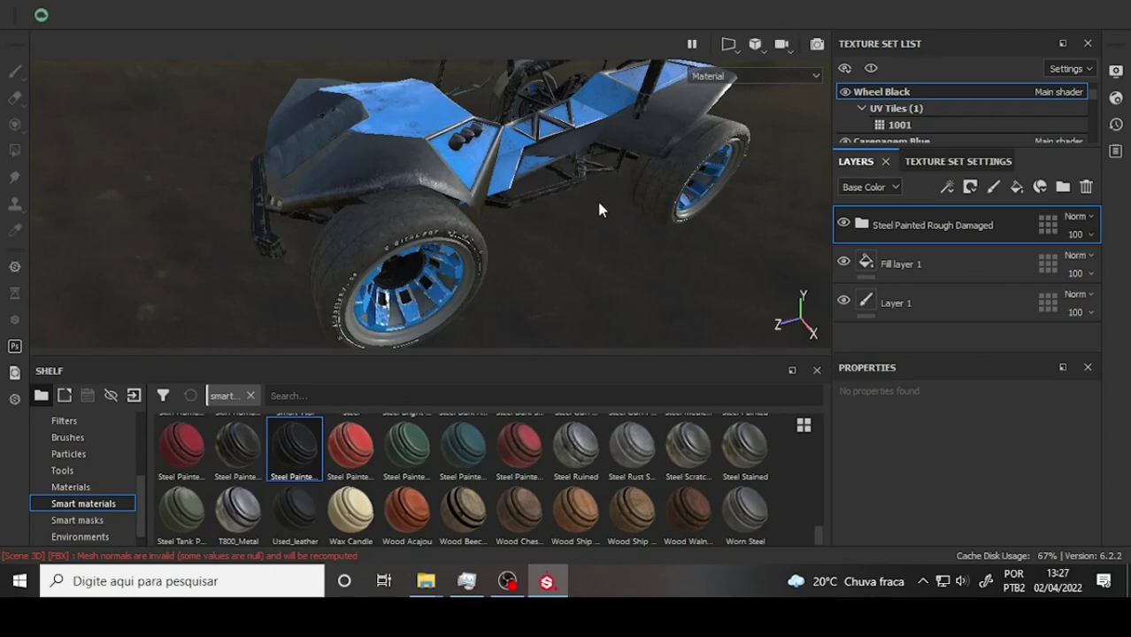
pyautogui.moveTo(598, 207)
pyautogui.keyDown('alt'); pyautogui.mouseDown()
pyautogui.moveTo(571, 245)
pyautogui.moveTo(591, 243)
pyautogui.moveTo(558, 171)
pyautogui.mouseUp(); pyautogui.keyUp('alt')
pyautogui.keyDown('alt'); pyautogui.moveTo(557, 171); pyautogui.dragTo(560, 284, button='right'); pyautogui.keyUp('alt')
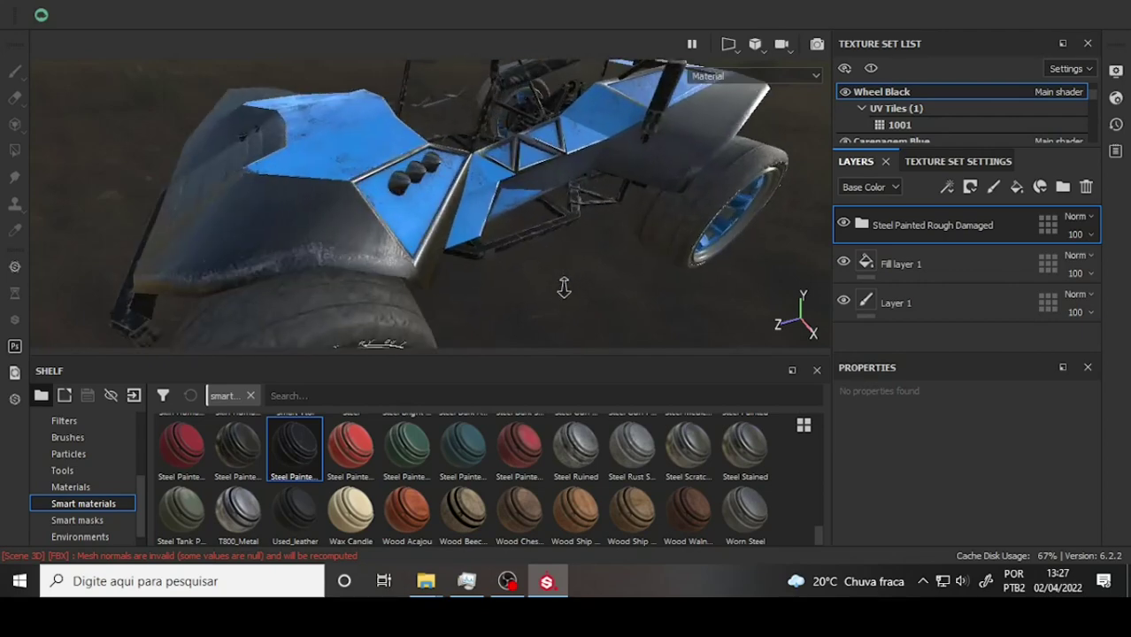
pyautogui.moveTo(560, 285)
pyautogui.keyDown('alt'); pyautogui.mouseDown()
pyautogui.moveTo(549, 258)
pyautogui.moveTo(580, 250)
pyautogui.moveTo(542, 254)
pyautogui.moveTo(550, 260)
pyautogui.moveTo(538, 197)
pyautogui.moveTo(531, 221)
pyautogui.mouseUp(); pyautogui.keyUp('alt')
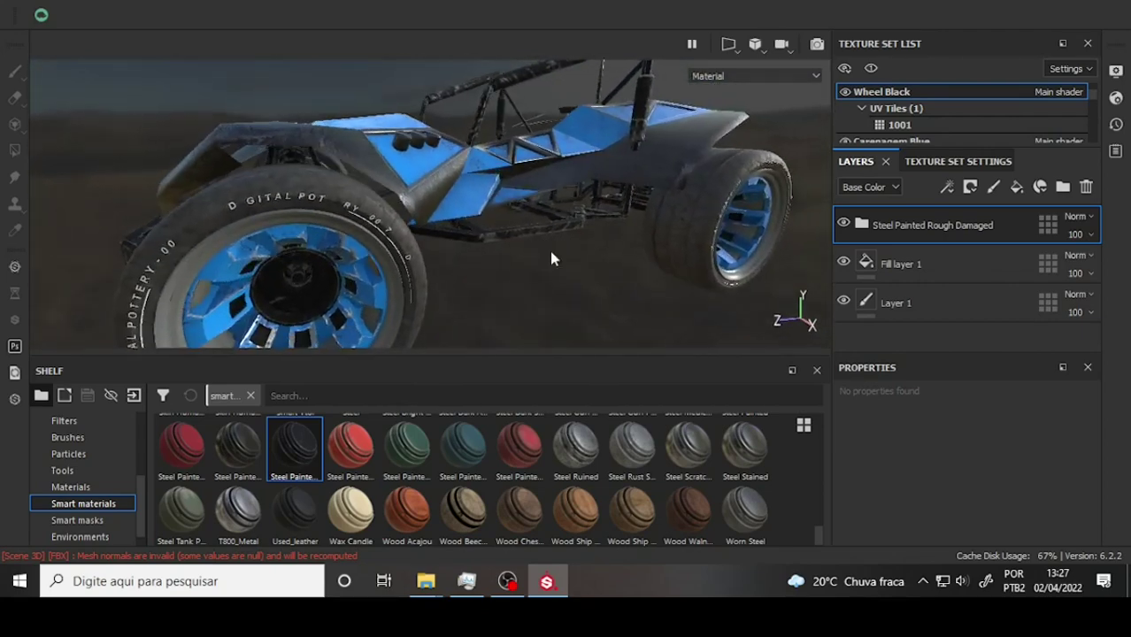
# Enlarge the Texture Set List to reveal Wheel Black, Carenagem Blue and Wheel Blue
pyautogui.scroll(3, 549, 251)
pyautogui.scroll(-3, 551, 252)
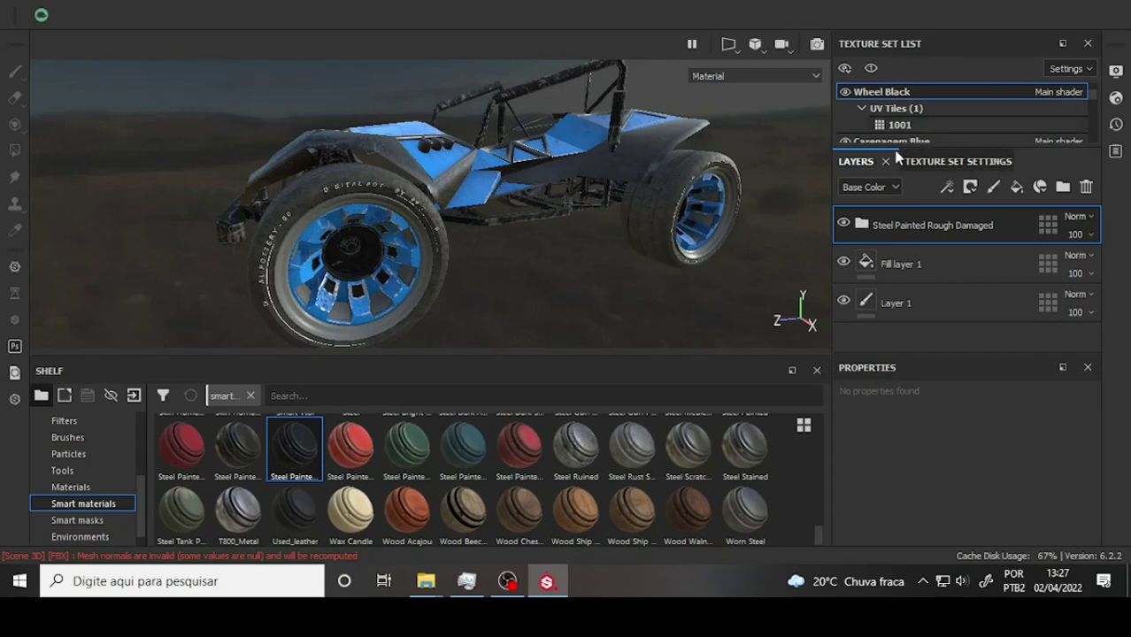
pyautogui.moveTo(896, 152); pyautogui.dragTo(898, 237)
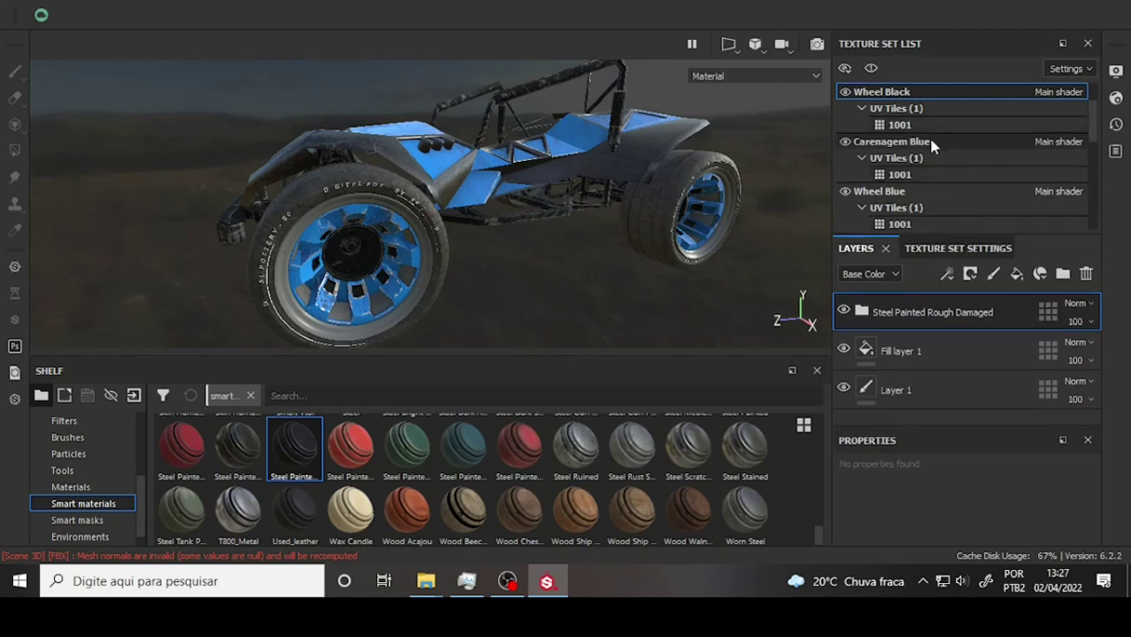
# Switch from Carenagem Blue to the Chassi Black texture set
pyautogui.click(897, 144)
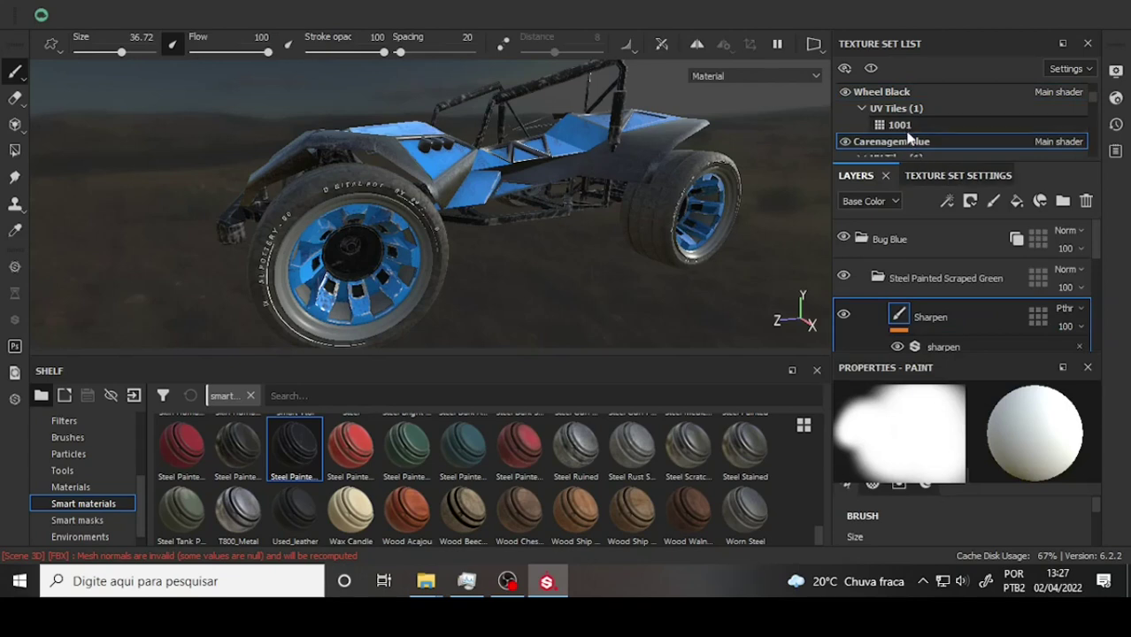
pyautogui.scroll(-1, 903, 149)
pyautogui.scroll(-1, 892, 145)
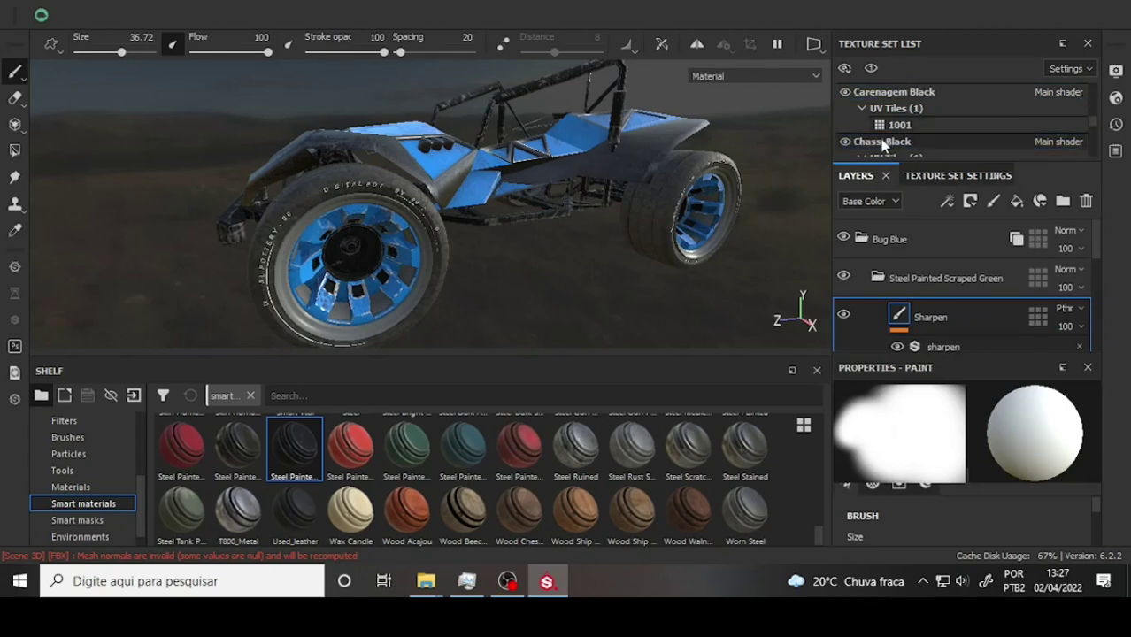
pyautogui.click(882, 143)
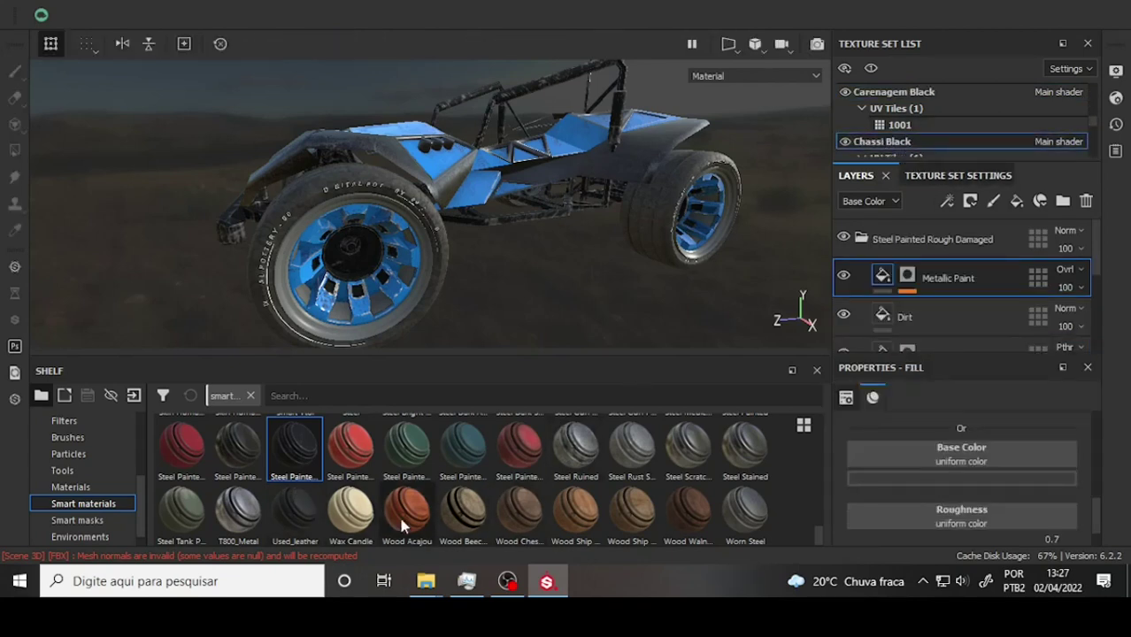
# Change the Shelf from smart materials to the plain Materials category
pyautogui.scroll(2, 292, 482)
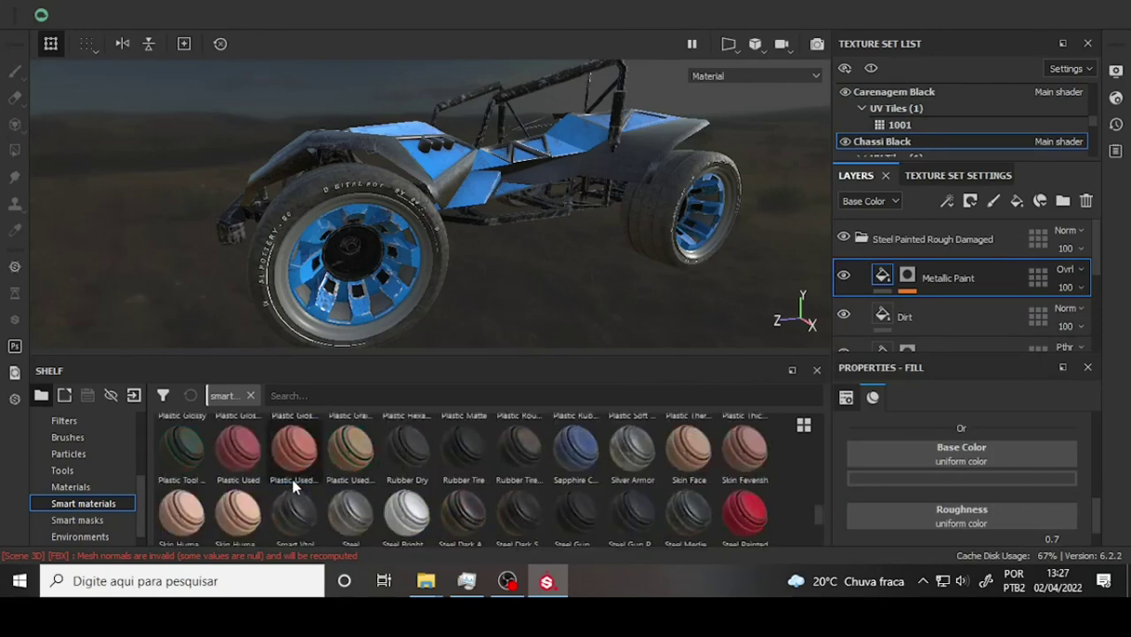
pyautogui.scroll(3, 292, 482)
pyautogui.scroll(3, 296, 469)
pyautogui.scroll(3, 312, 460)
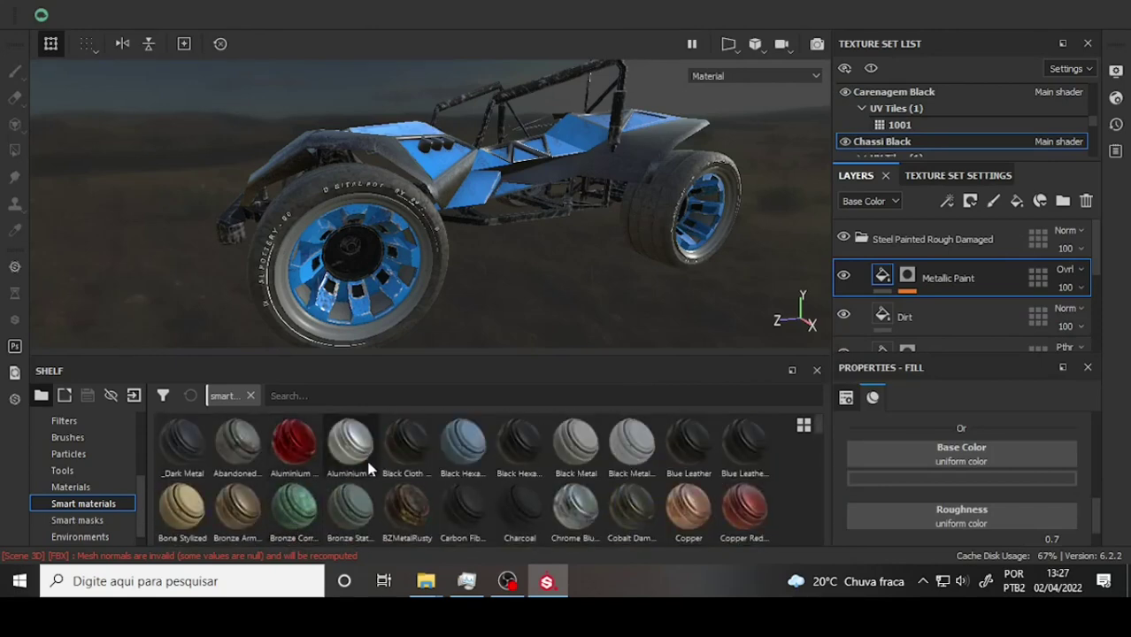
pyautogui.scroll(-2, 369, 471)
pyautogui.scroll(-2, 369, 473)
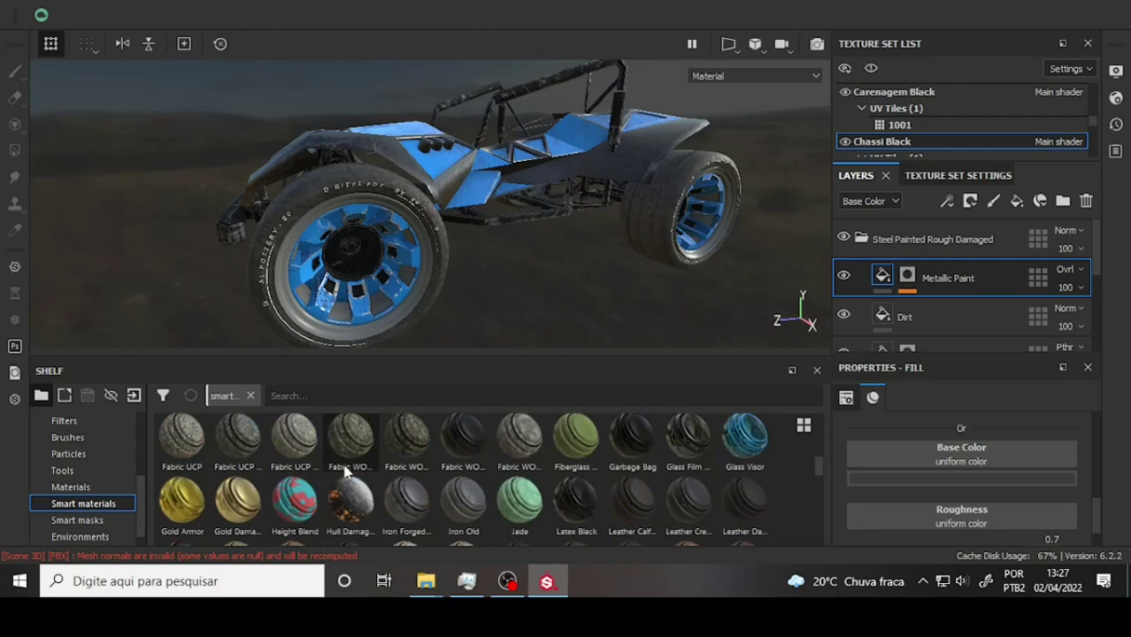
pyautogui.click(85, 490)
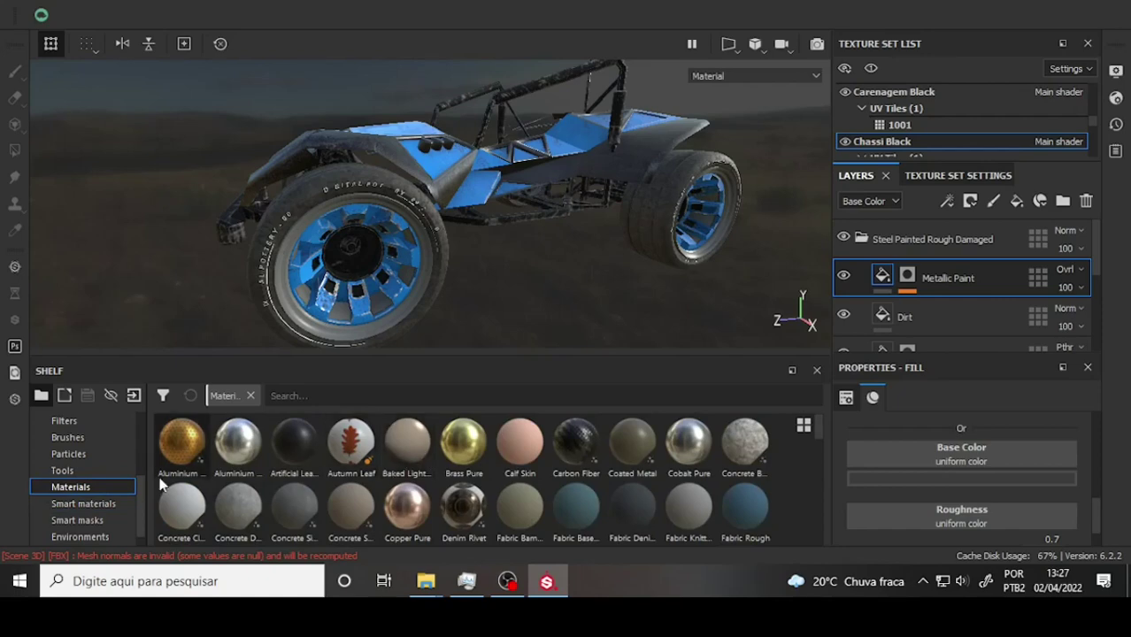
# Add Rust Fine from the Materials shelf atop Chassi Black's layers and inspect the rusty frame
pyautogui.scroll(-3, 391, 467)
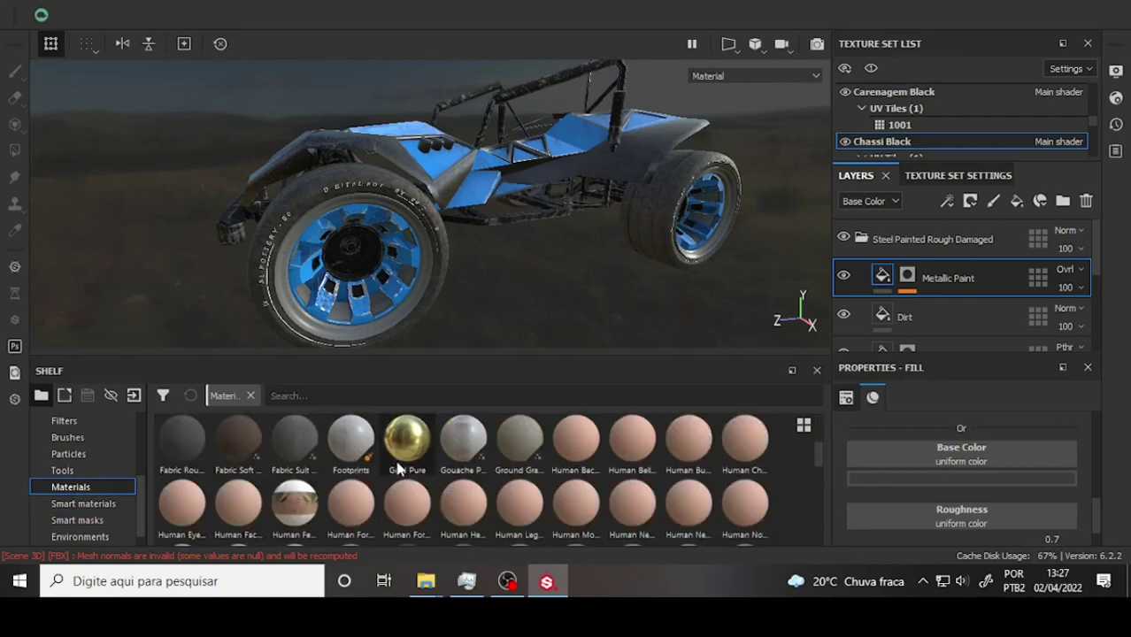
pyautogui.scroll(-3, 394, 467)
pyautogui.scroll(-2, 398, 471)
pyautogui.scroll(-2, 399, 476)
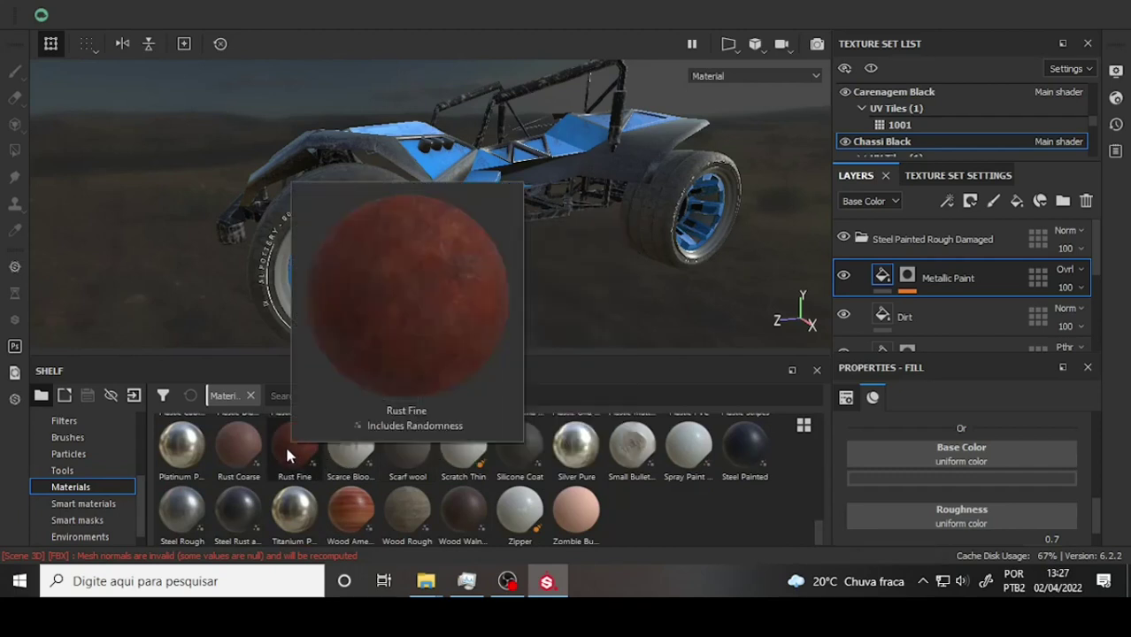
pyautogui.moveTo(286, 442); pyautogui.dragTo(925, 235)
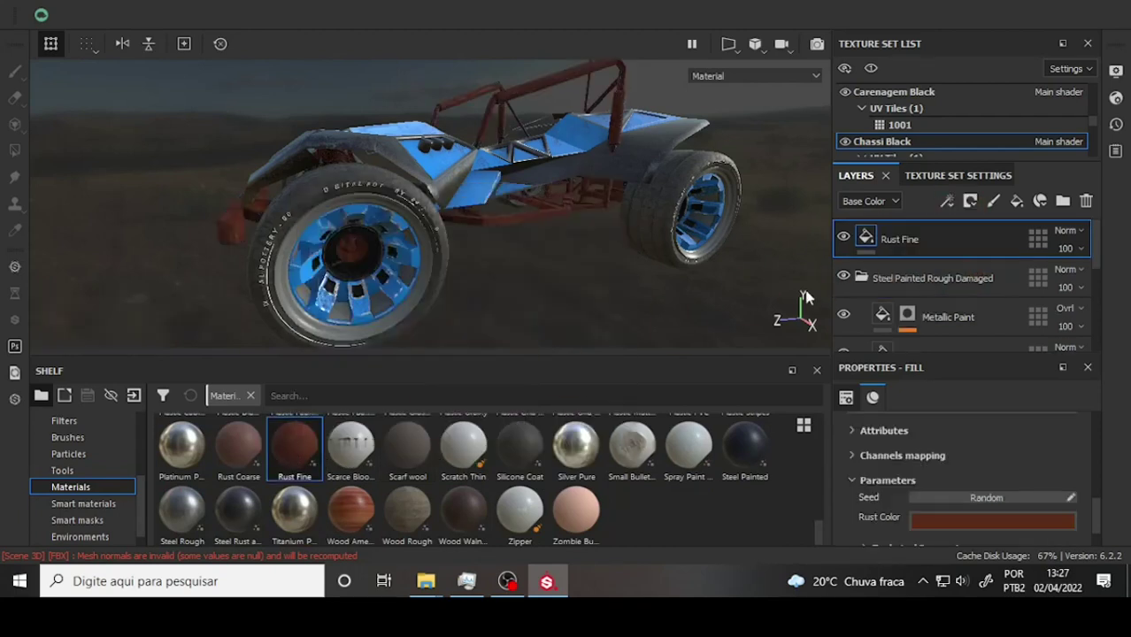
pyautogui.keyDown('alt'); pyautogui.moveTo(473, 182); pyautogui.dragTo(482, 184); pyautogui.keyUp('alt')
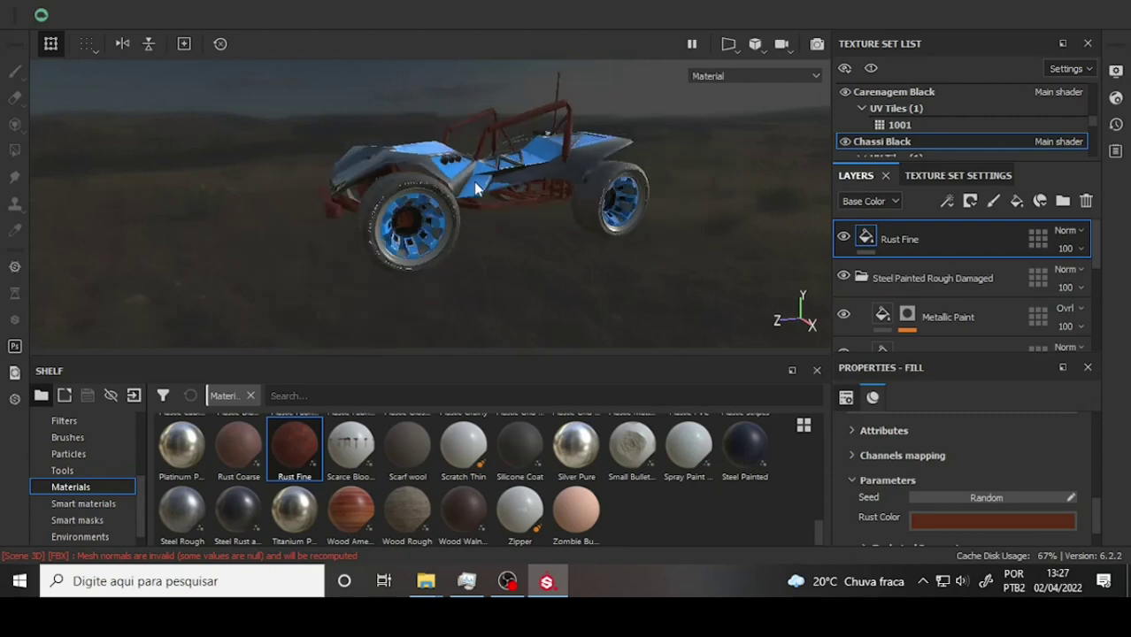
pyautogui.scroll(10, 488, 187)
pyautogui.scroll(-5, 491, 200)
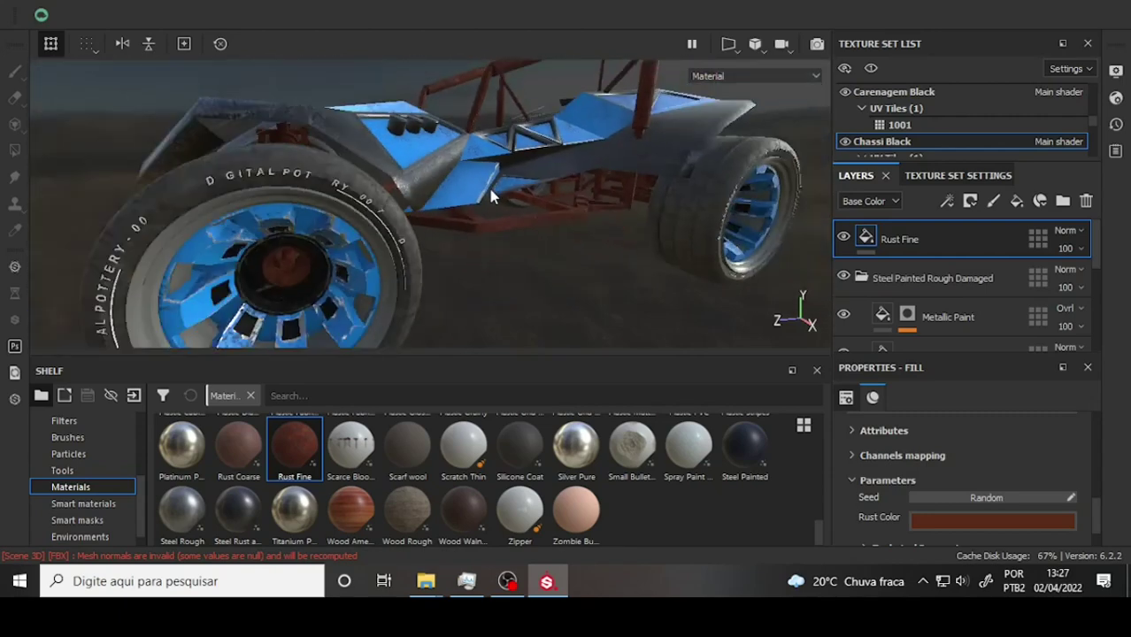
pyautogui.scroll(-3, 492, 200)
pyautogui.scroll(3, 488, 190)
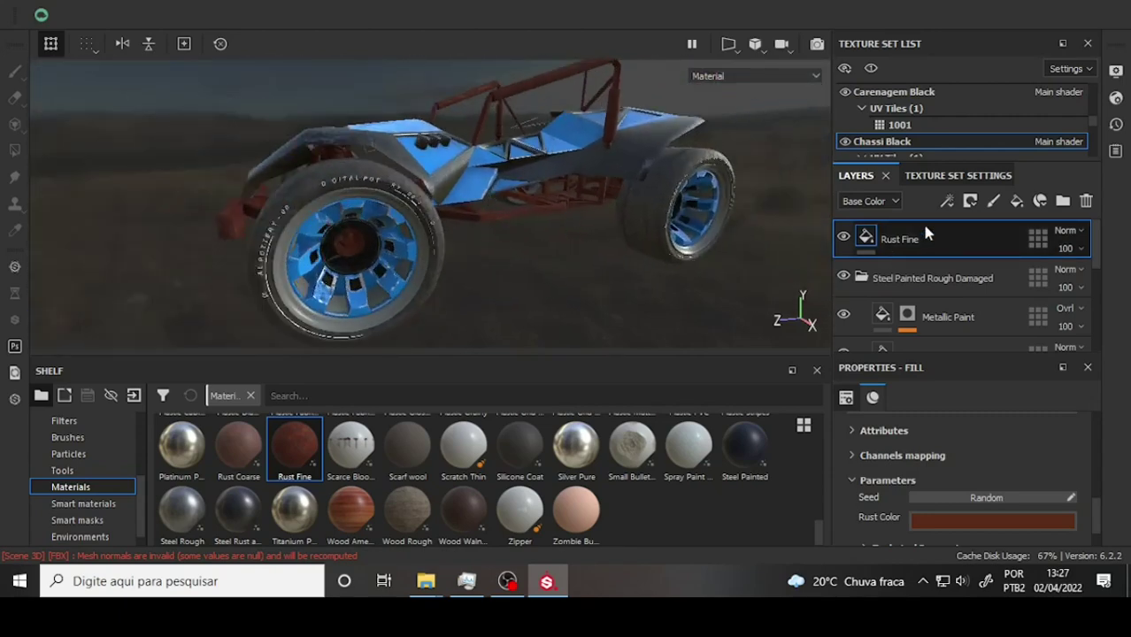
# Instantiate the Rust Fine layer across all the buggy's other texture sets
pyautogui.rightClick(876, 240)
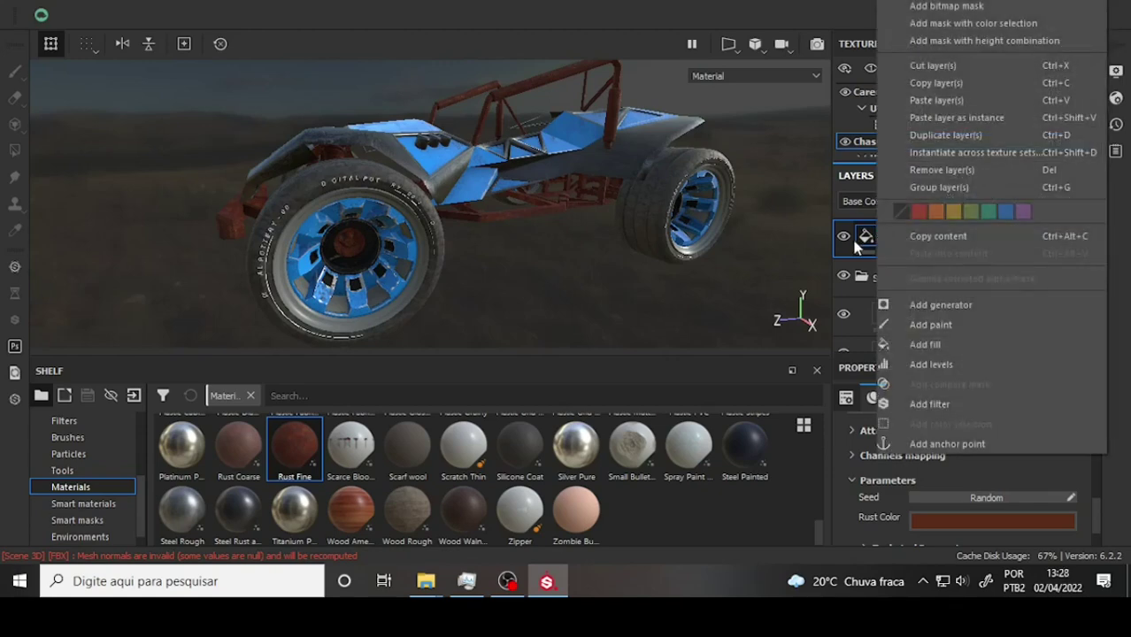
pyautogui.rightClick(860, 239)
pyautogui.rightClick(860, 239)
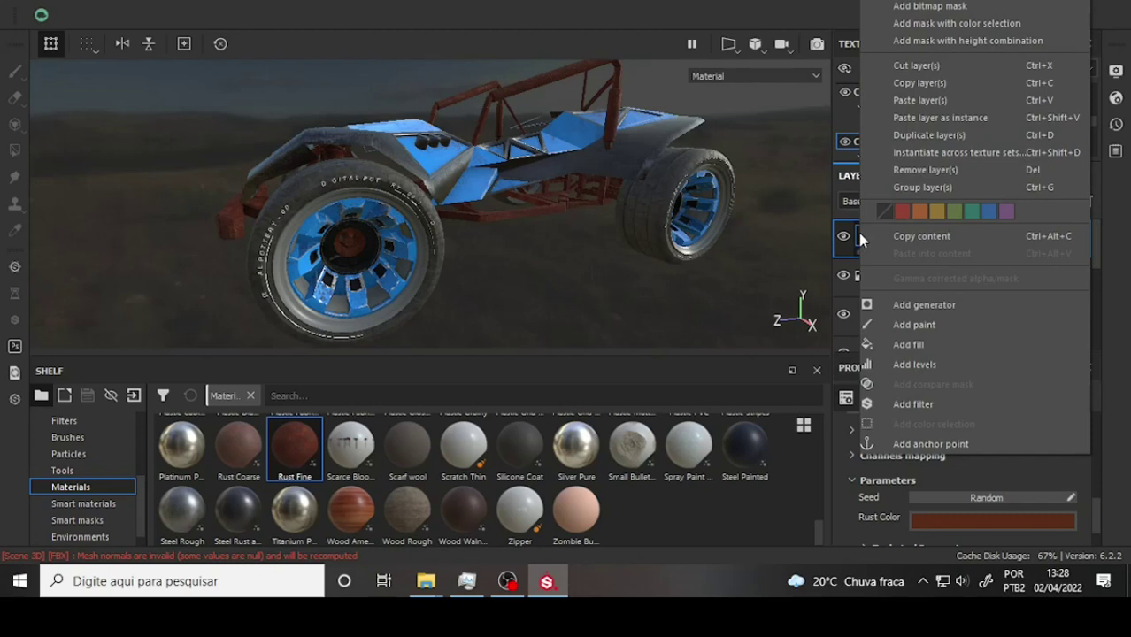
pyautogui.click(969, 154)
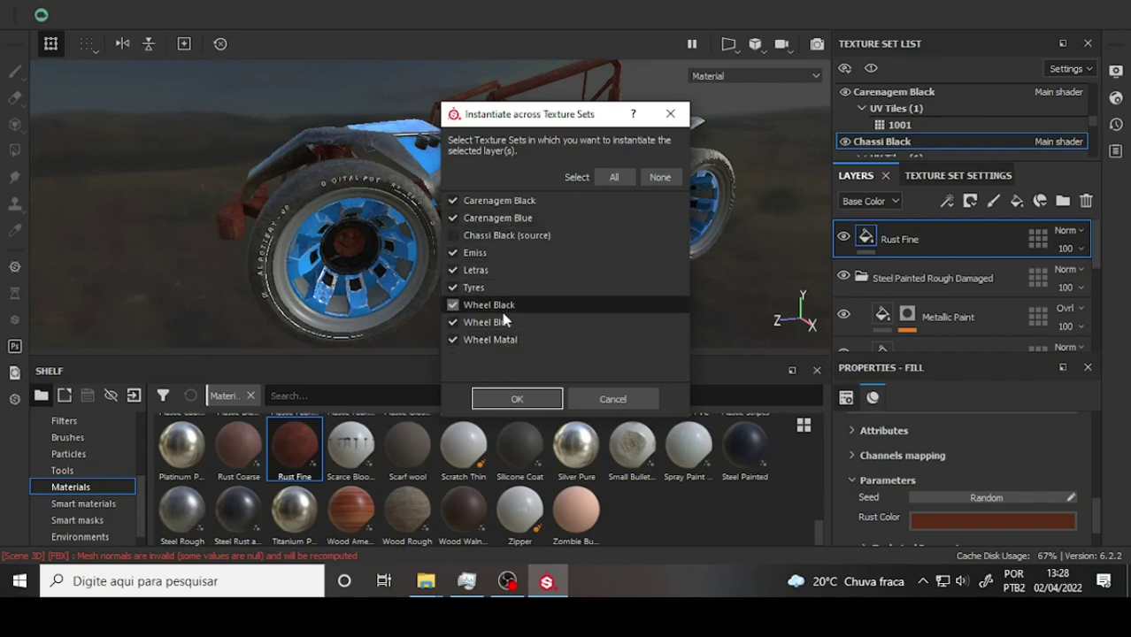
pyautogui.click(518, 401)
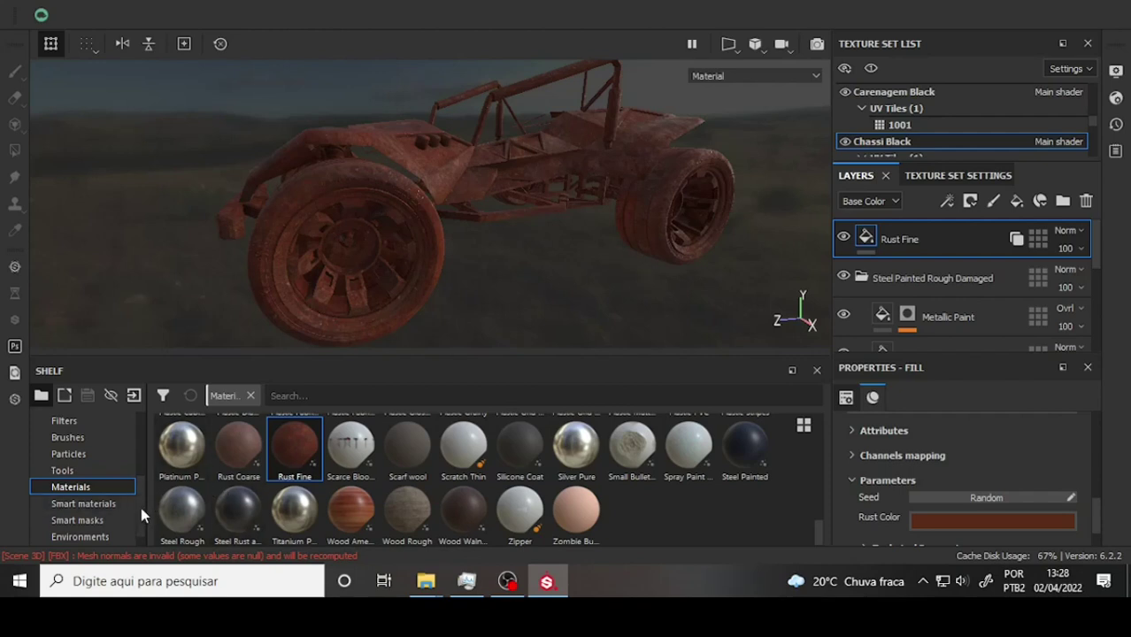
pyautogui.moveTo(141, 507); pyautogui.dragTo(144, 477)
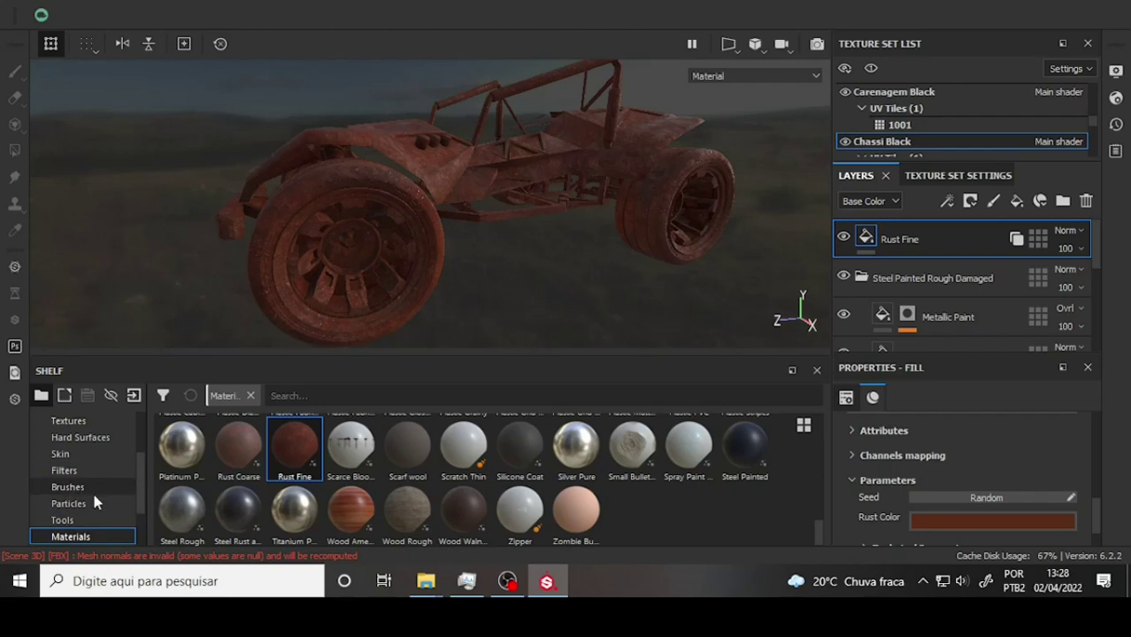
pyautogui.click(87, 487)
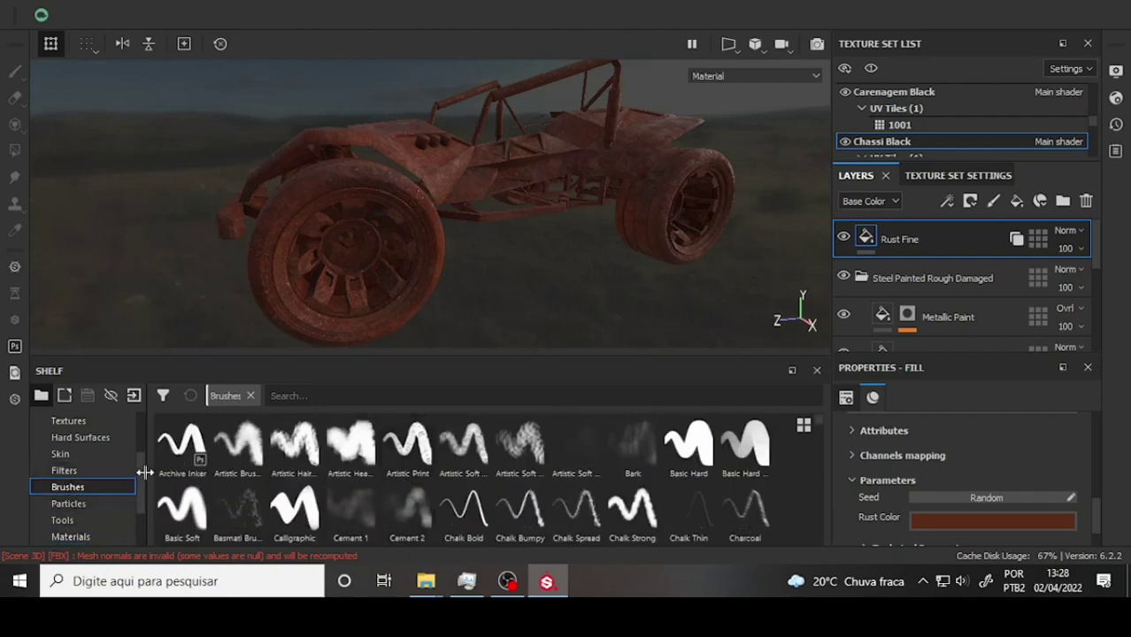
pyautogui.scroll(-2, 142, 466)
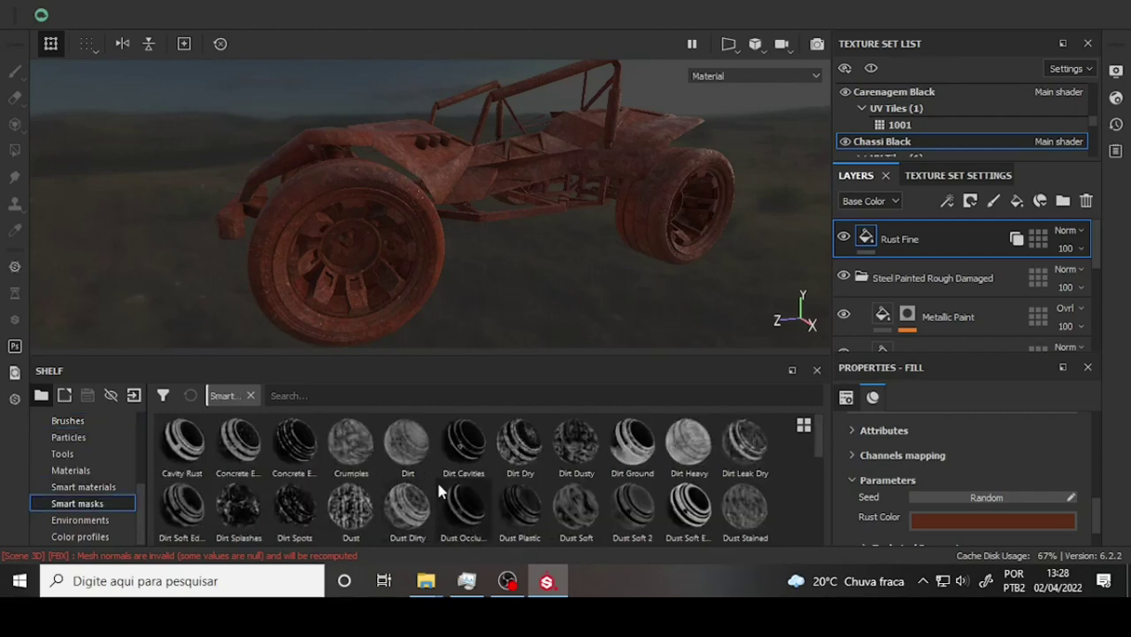
pyautogui.scroll(-2, 442, 478)
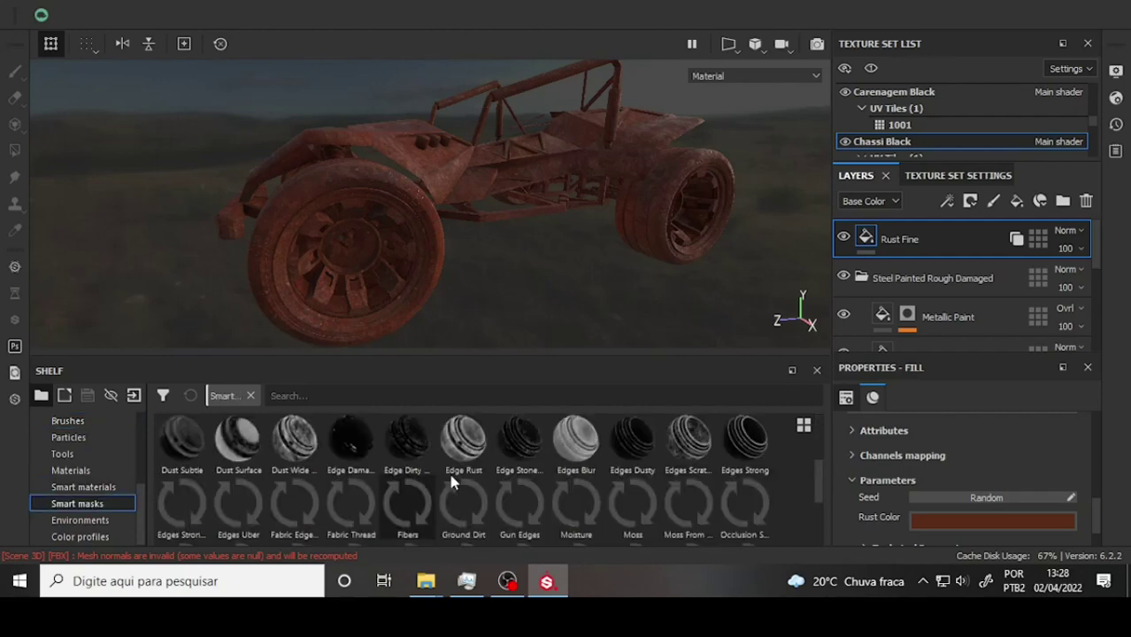
pyautogui.scroll(-3, 492, 462)
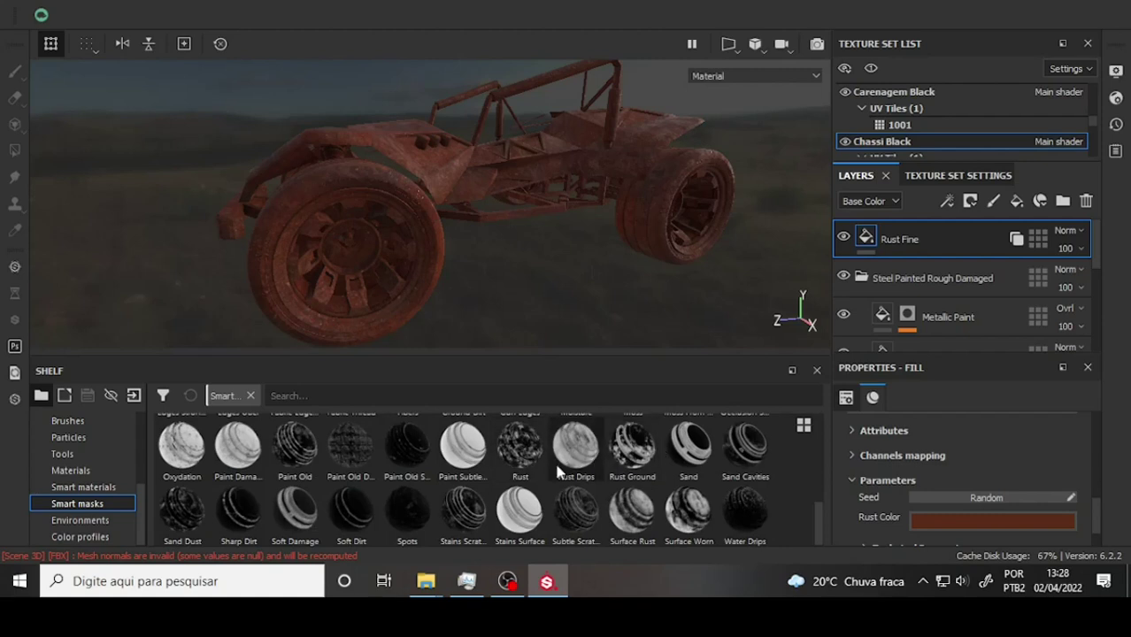
pyautogui.scroll(3, 637, 456)
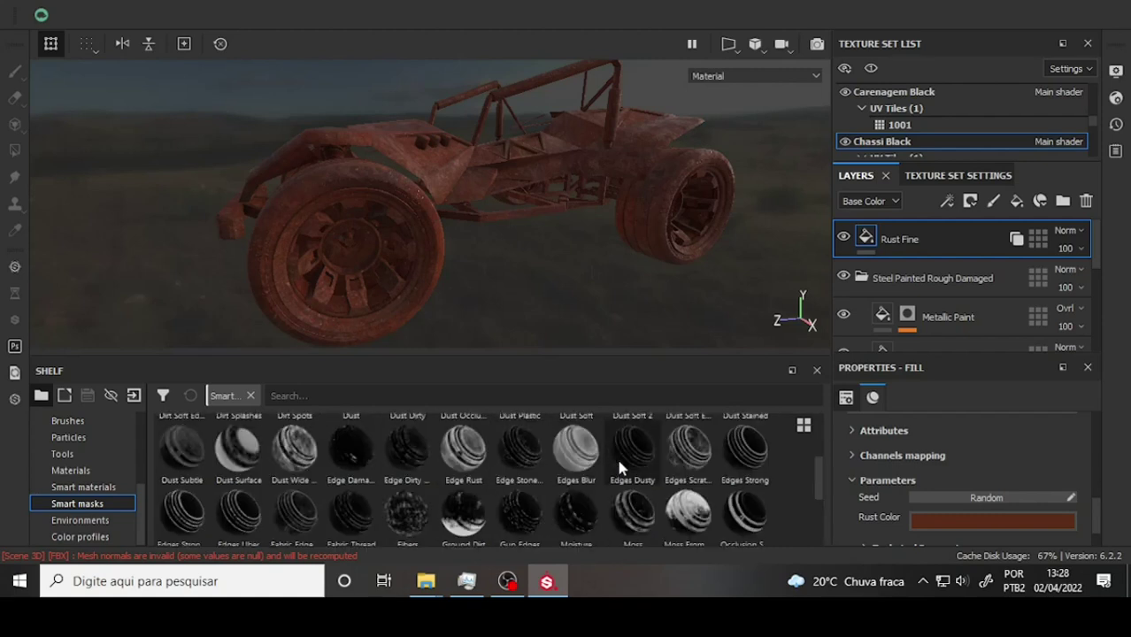
pyautogui.scroll(2, 699, 442)
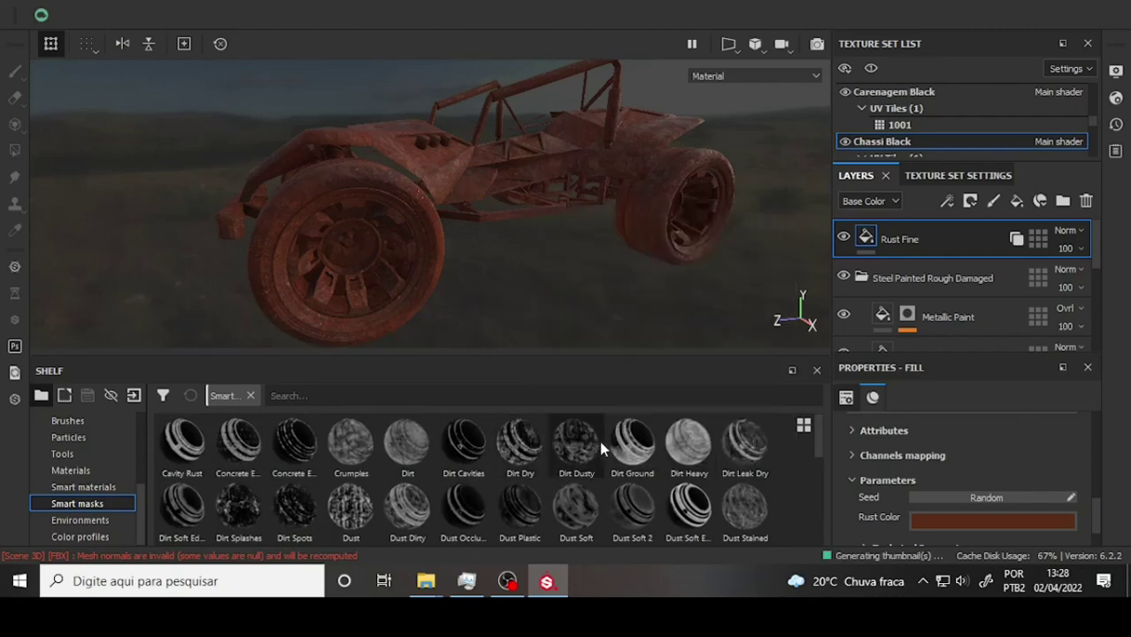
pyautogui.moveTo(407, 442)
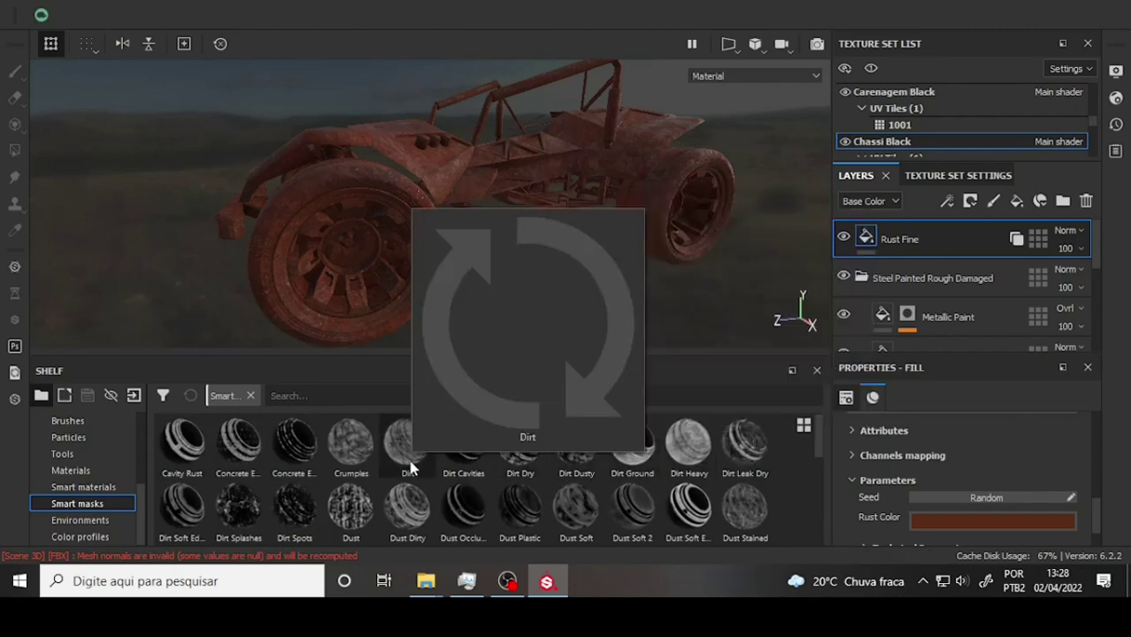
pyautogui.scroll(-3, 601, 460)
pyautogui.scroll(-3, 566, 469)
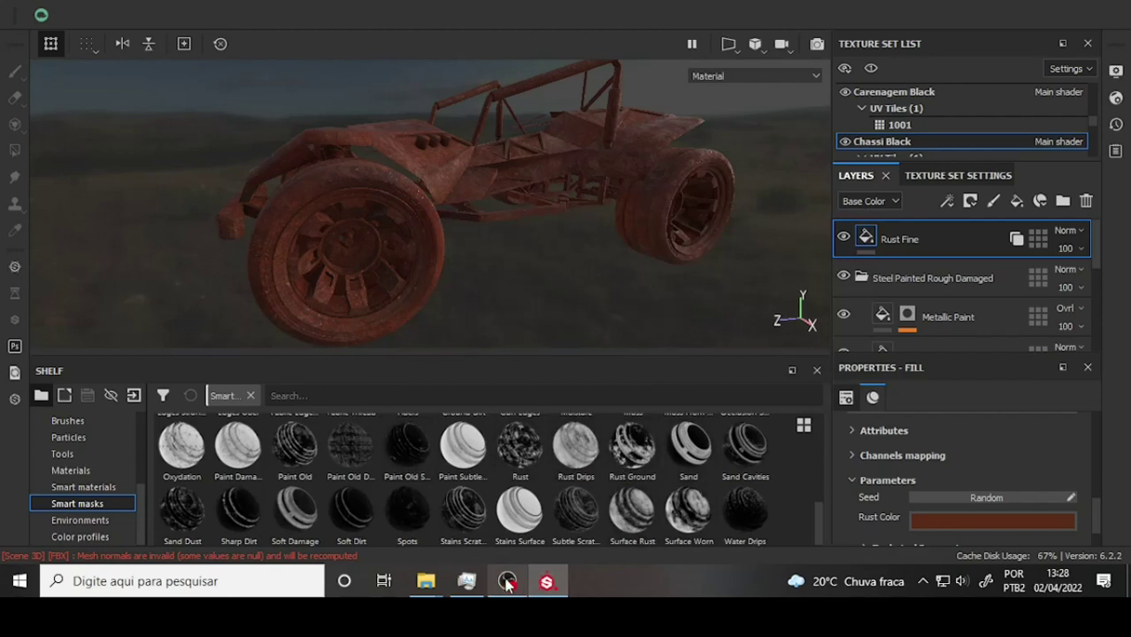
pyautogui.moveTo(507, 581)
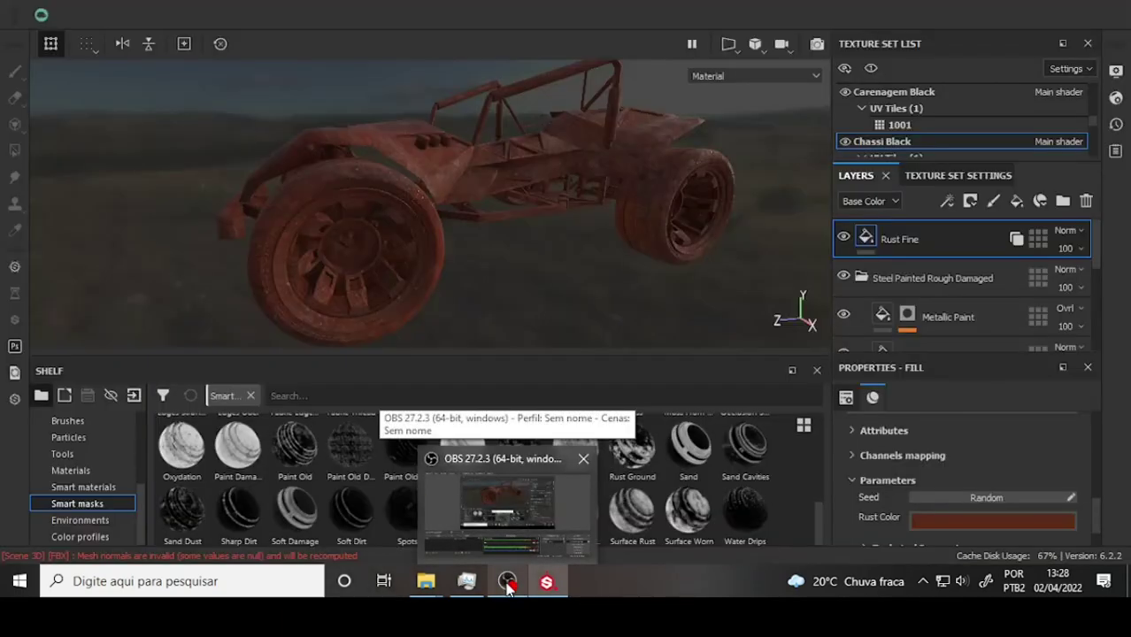
pyautogui.click(508, 584)
pyautogui.click(508, 584)
# Mask the Rust Fine layer with the Ground Dirt smart mask and view the buggy from behind
pyautogui.moveTo(464, 508); pyautogui.dragTo(887, 239)
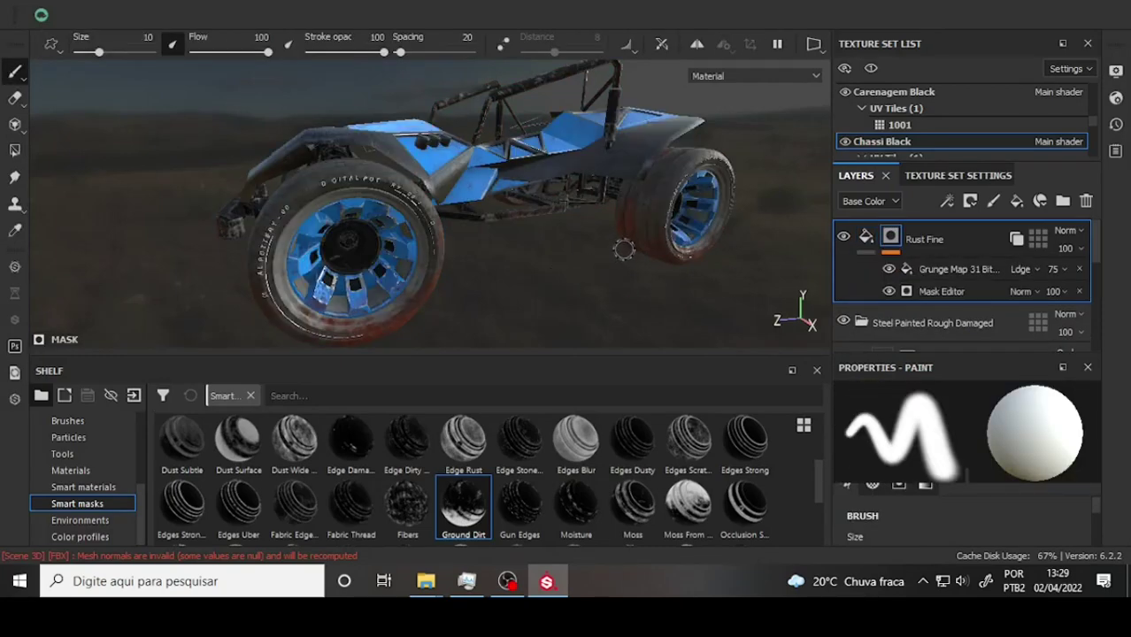
pyautogui.moveTo(586, 252)
pyautogui.keyDown('alt'); pyautogui.mouseDown()
pyautogui.moveTo(417, 205)
pyautogui.moveTo(207, 232)
pyautogui.moveTo(145, 222)
pyautogui.moveTo(699, 235)
pyautogui.moveTo(627, 232)
pyautogui.mouseUp(); pyautogui.keyUp('alt')
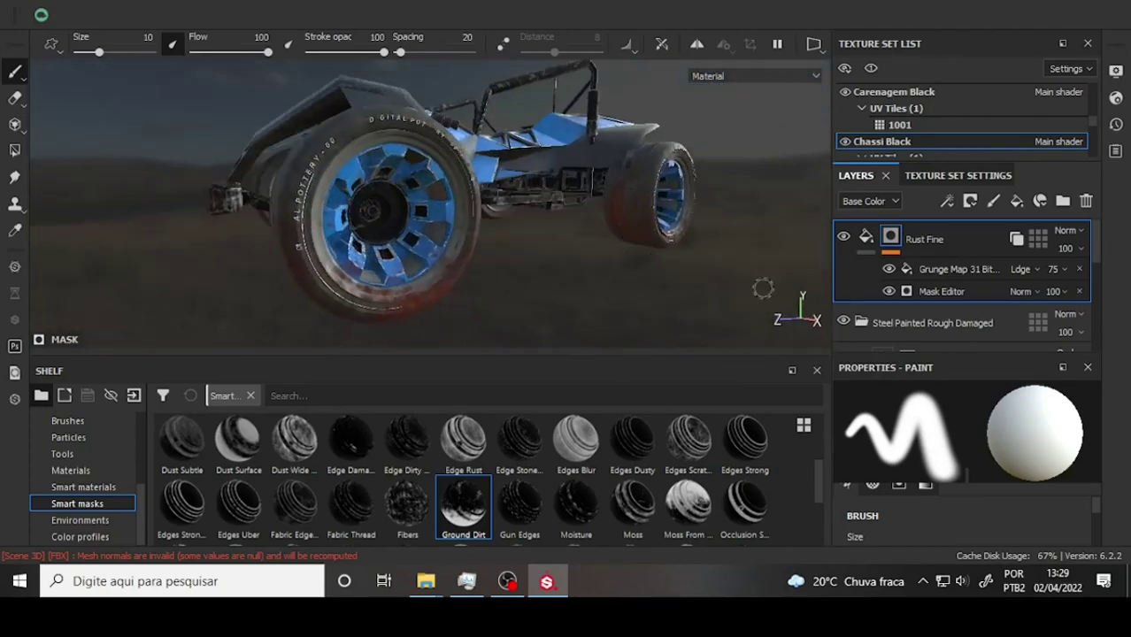
pyautogui.scroll(-2, 937, 276)
pyautogui.scroll(1, 935, 273)
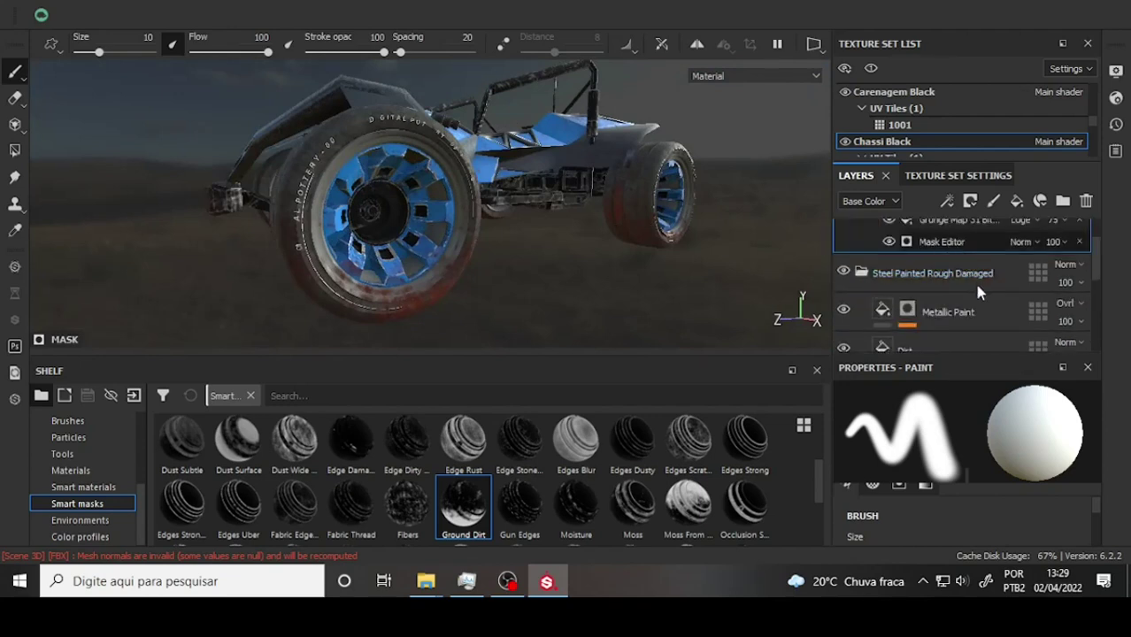
# Lower the Ground Dirt mask generator's Texture value to 0.23 and check the tyres
pyautogui.click(940, 244)
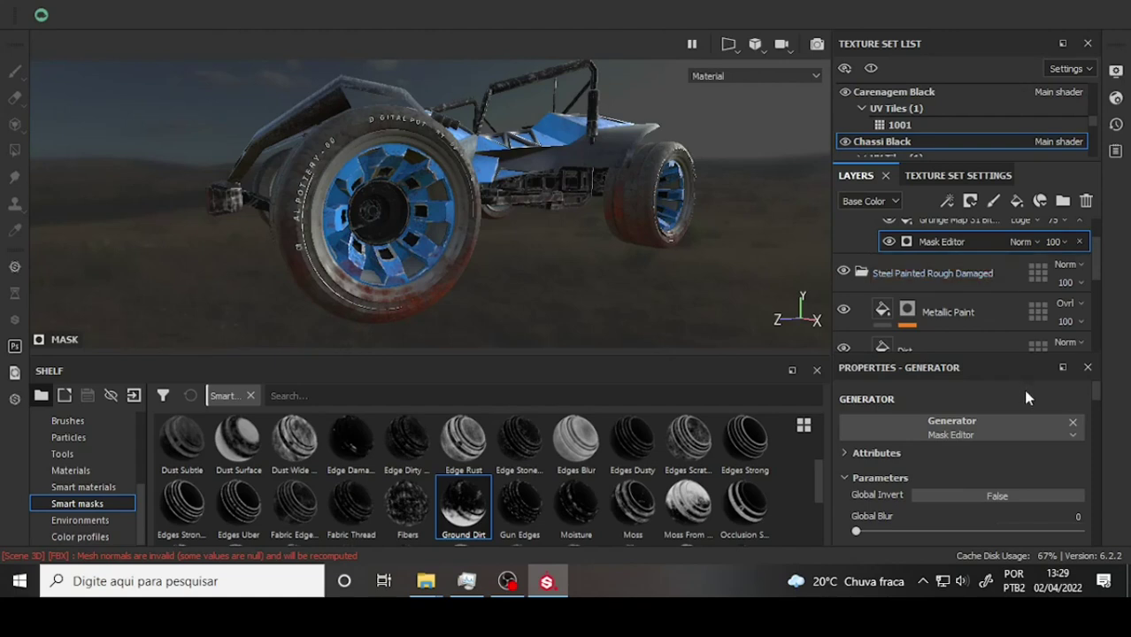
pyautogui.scroll(-3, 1014, 454)
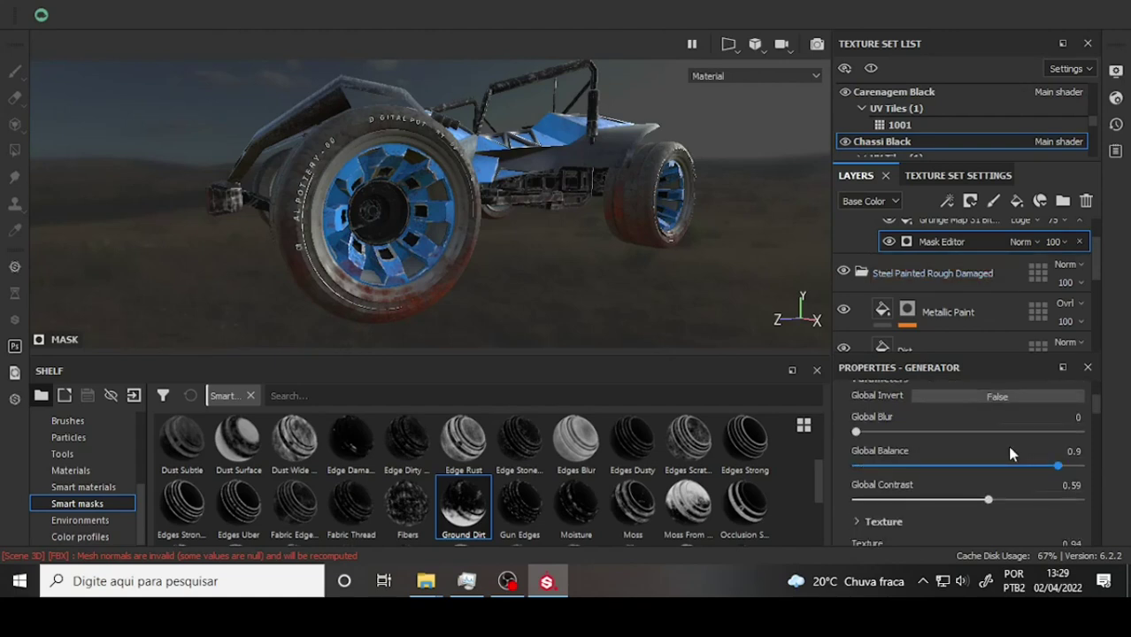
pyautogui.scroll(2, 1000, 439)
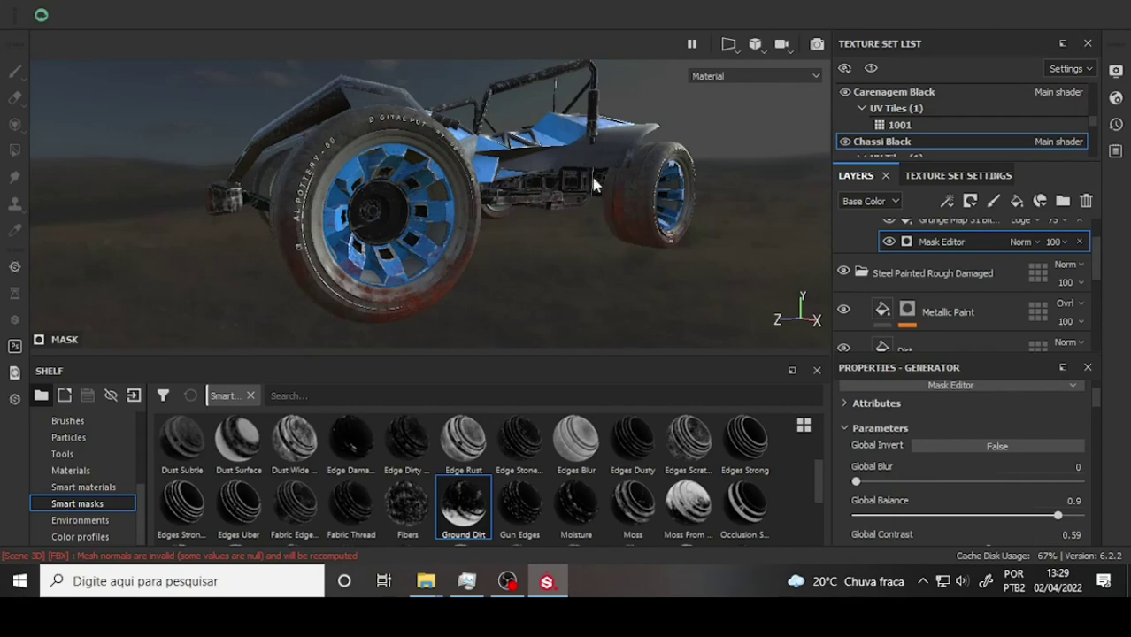
pyautogui.moveTo(595, 184)
pyautogui.keyDown('alt'); pyautogui.mouseDown()
pyautogui.moveTo(505, 208)
pyautogui.moveTo(372, 316)
pyautogui.mouseUp(); pyautogui.keyUp('alt')
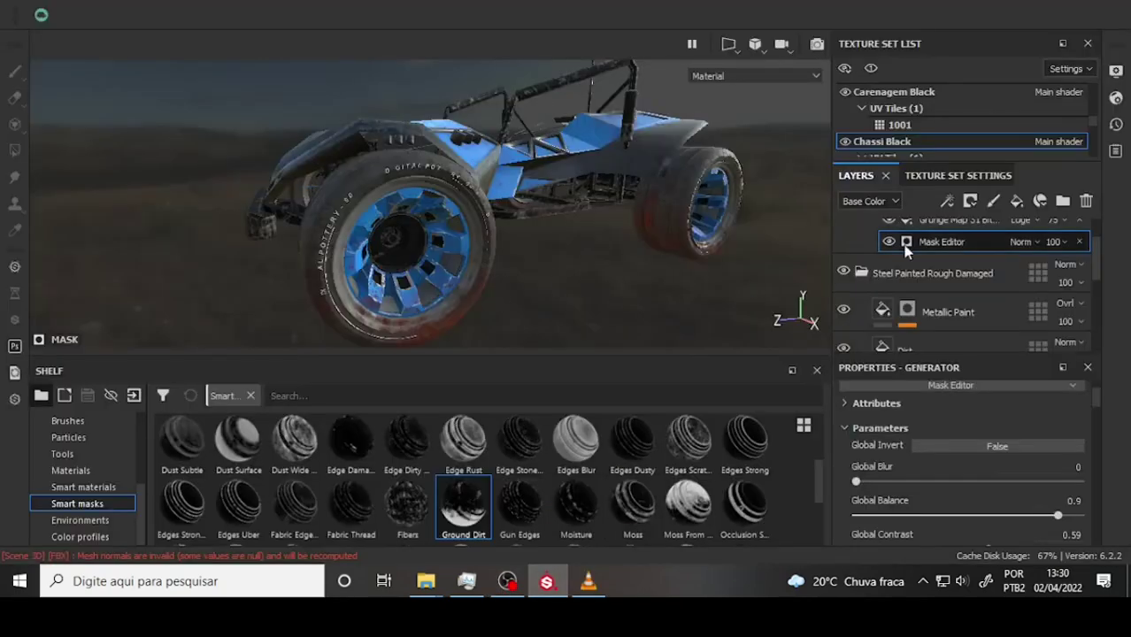
pyautogui.scroll(-2, 1008, 425)
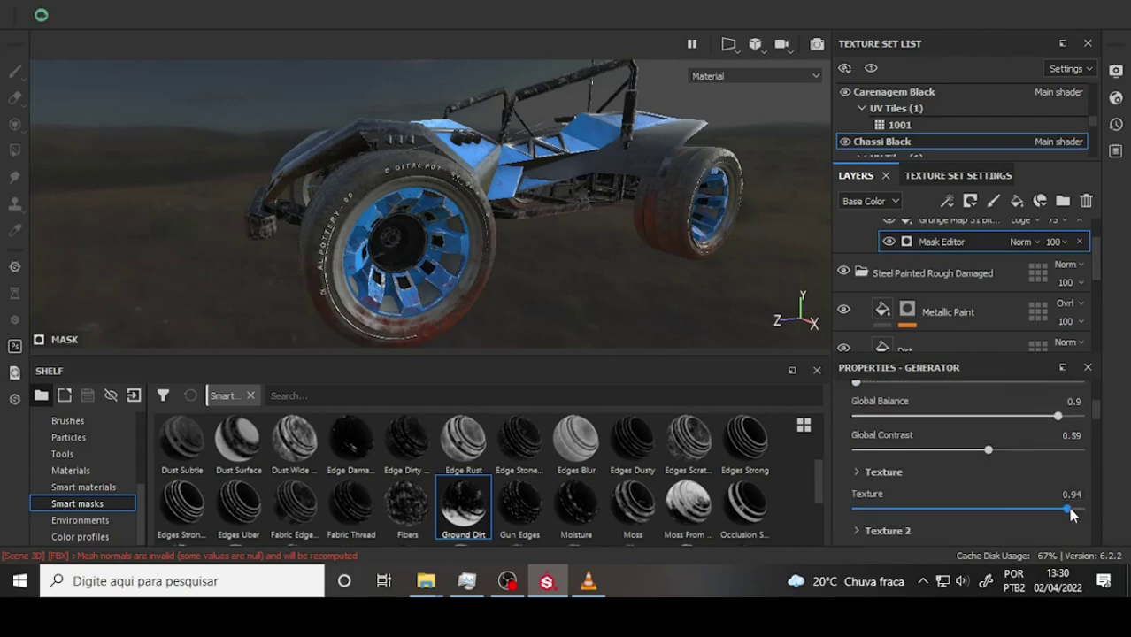
pyautogui.moveTo(1030, 517)
pyautogui.mouseDown()
pyautogui.moveTo(868, 511)
pyautogui.moveTo(907, 512)
pyautogui.mouseUp()
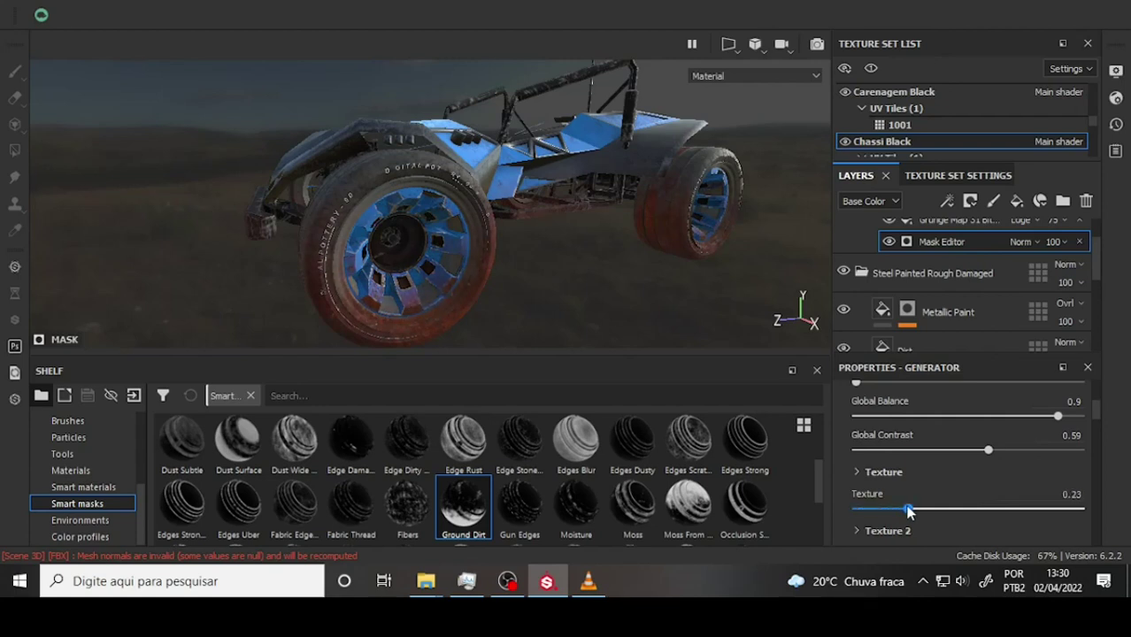
pyautogui.moveTo(679, 209); pyautogui.dragTo(640, 158, button='middle')
pyautogui.moveTo(640, 157)
pyautogui.keyDown('alt'); pyautogui.mouseDown()
pyautogui.moveTo(157, 167)
pyautogui.moveTo(232, 195)
pyautogui.moveTo(744, 164)
pyautogui.moveTo(722, 191)
pyautogui.mouseUp(); pyautogui.keyUp('alt')
# Set the Ground Dirt mask's Global Balance to 0.93
pyautogui.scroll(-2, 722, 192)
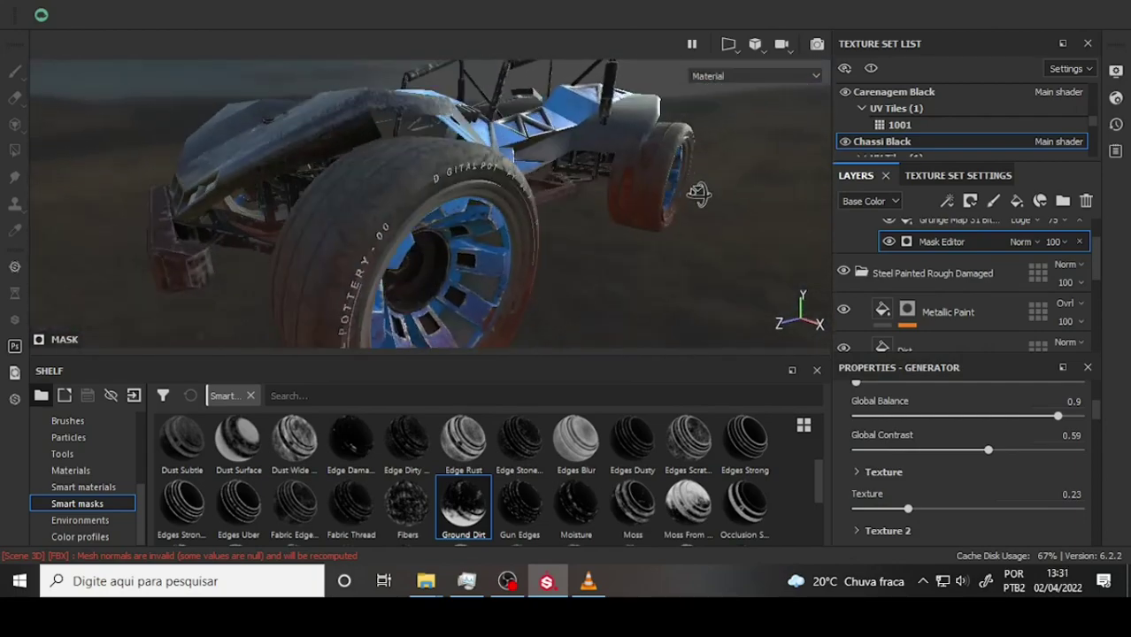
pyautogui.scroll(-3, 607, 184)
pyautogui.scroll(-2, 612, 186)
pyautogui.scroll(-2, 616, 190)
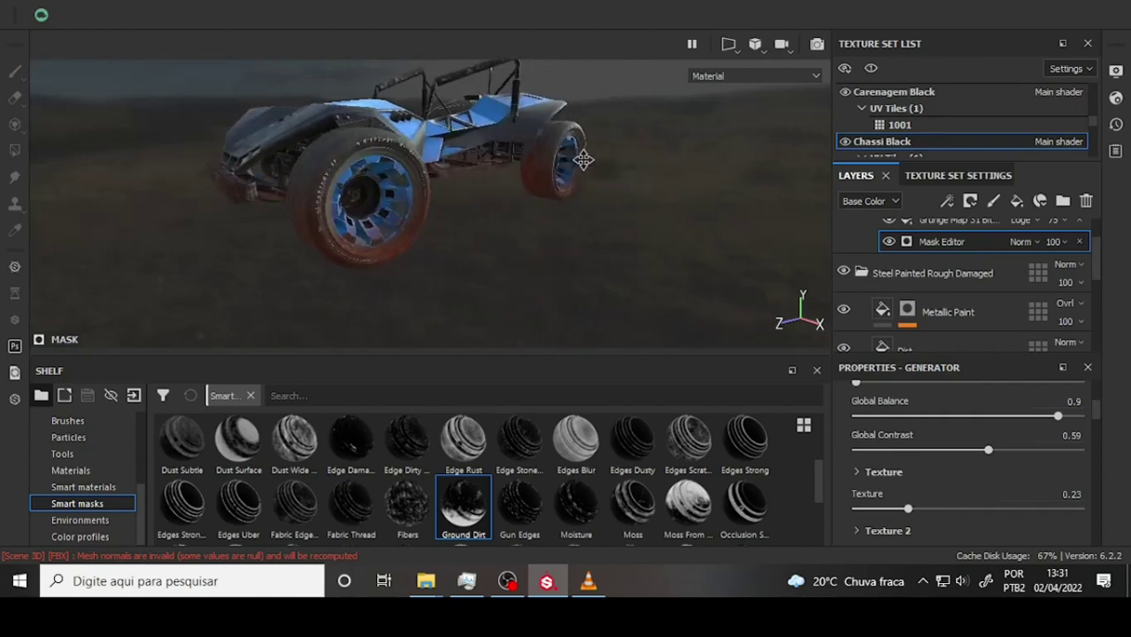
pyautogui.scroll(-1, 631, 184)
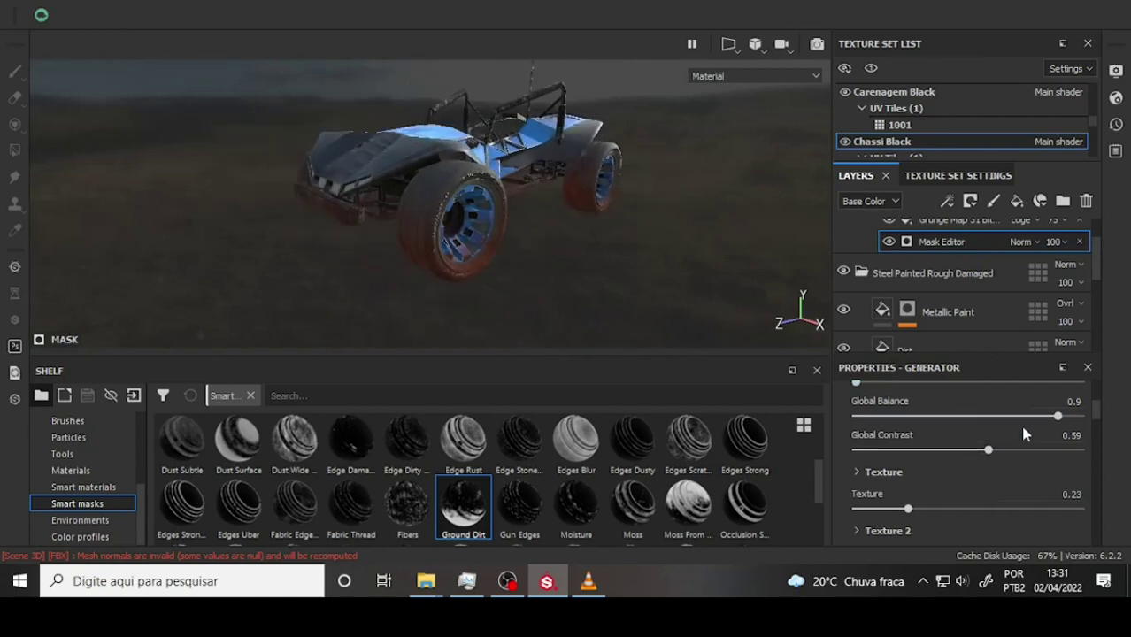
pyautogui.moveTo(1057, 415)
pyautogui.mouseDown()
pyautogui.moveTo(1029, 416)
pyautogui.moveTo(1064, 425)
pyautogui.mouseUp()
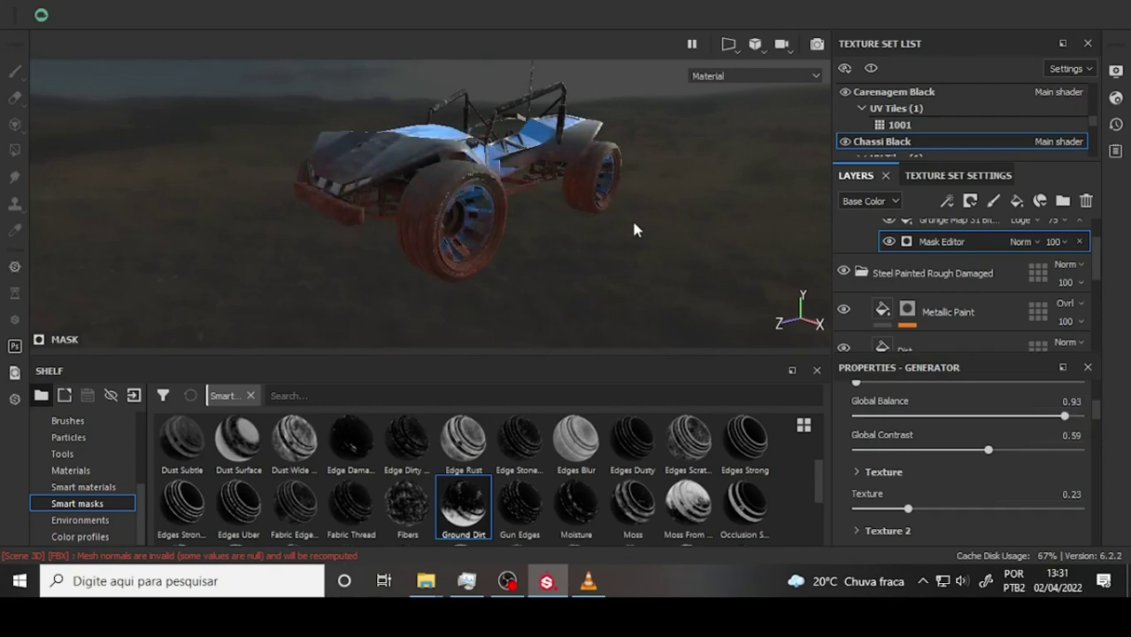
# Orbit the buggy and rotate the environment lighting to check the rust on wheels and lower body
pyautogui.moveTo(644, 212)
pyautogui.keyDown('alt'); pyautogui.mouseDown()
pyautogui.moveTo(643, 225)
pyautogui.moveTo(630, 183)
pyautogui.moveTo(615, 198)
pyautogui.mouseUp(); pyautogui.keyUp('alt')
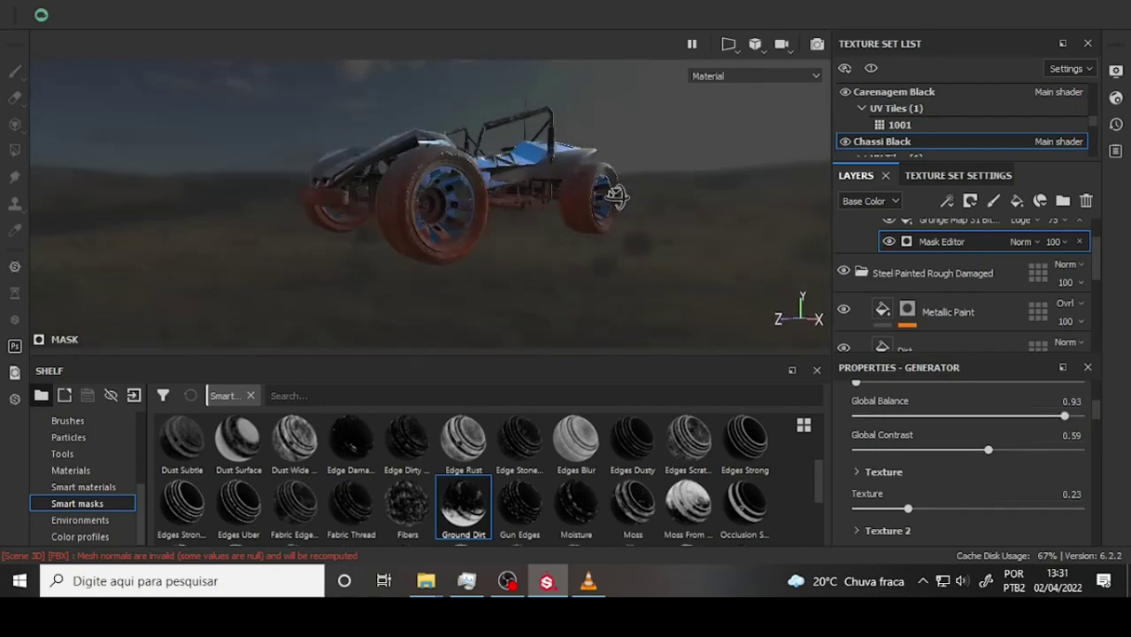
pyautogui.scroll(2, 615, 198)
pyautogui.scroll(3, 622, 202)
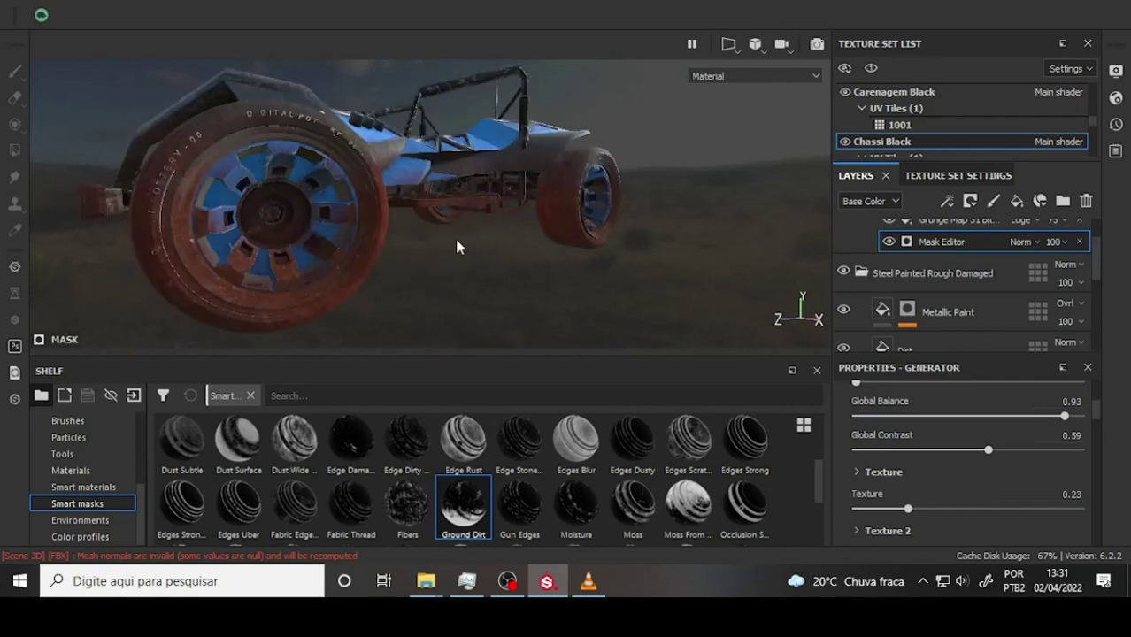
pyautogui.keyDown('shift'); pyautogui.moveTo(406, 196); pyautogui.dragTo(520, 210, button='right'); pyautogui.keyUp('shift')
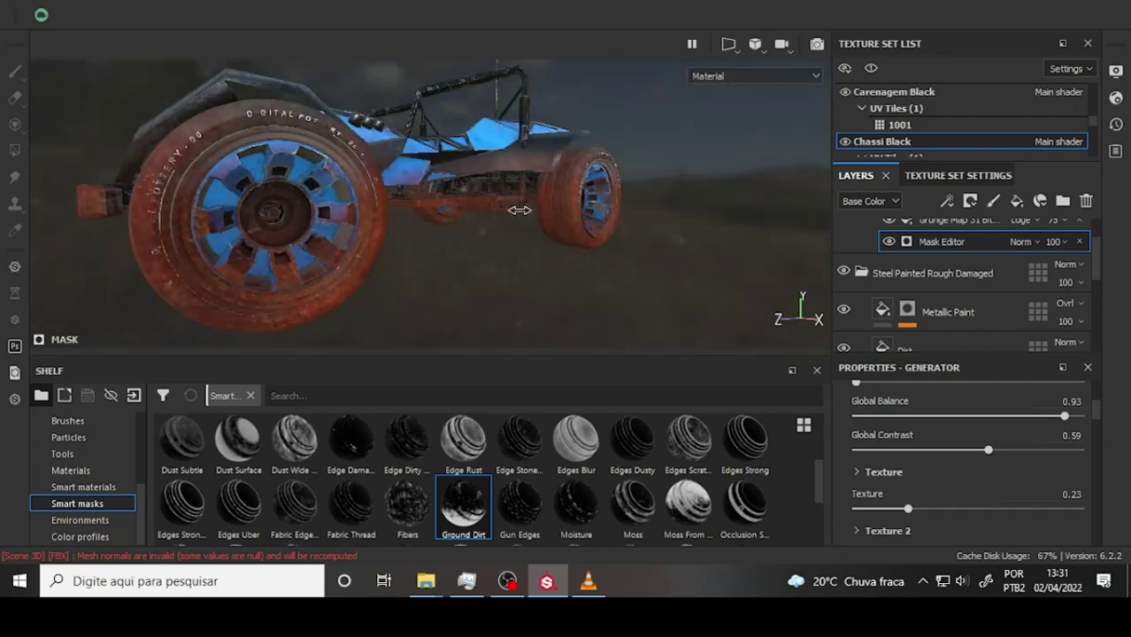
pyautogui.scroll(-3, 511, 218)
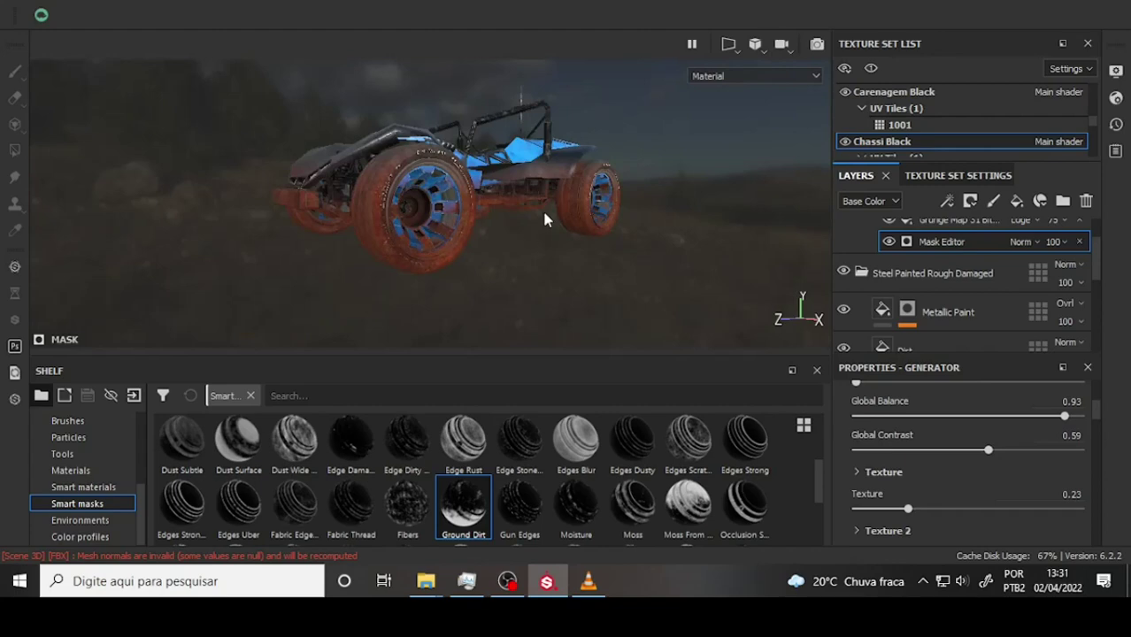
pyautogui.moveTo(524, 229)
pyautogui.keyDown('alt'); pyautogui.mouseDown()
pyautogui.moveTo(542, 229)
pyautogui.moveTo(521, 270)
pyautogui.mouseUp(); pyautogui.keyUp('alt')
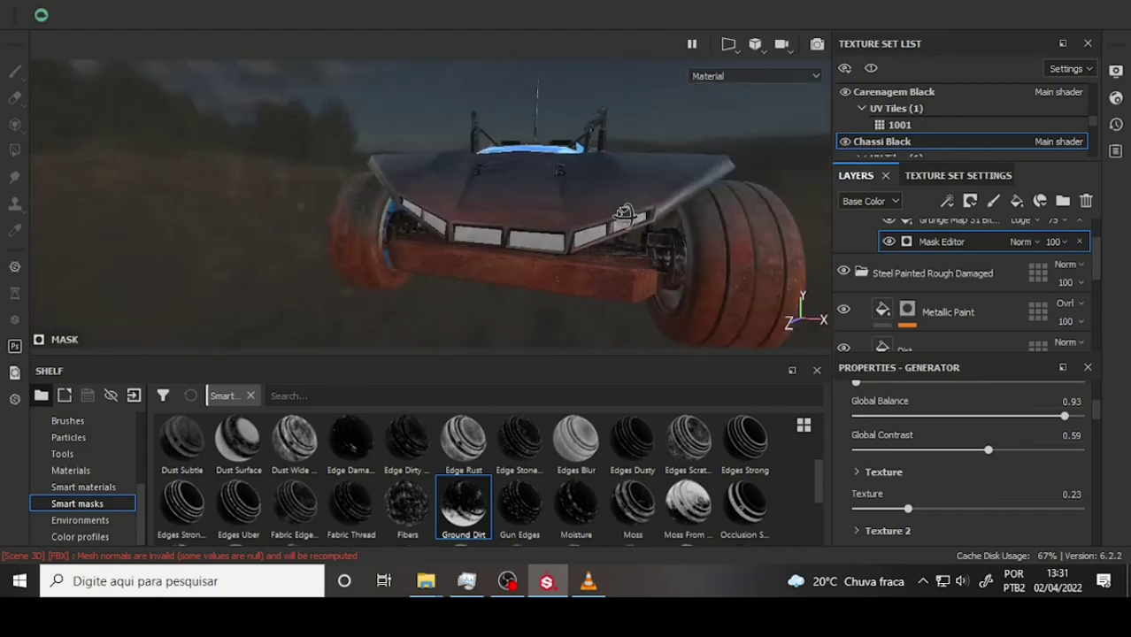
pyautogui.keyDown('alt'); pyautogui.moveTo(521, 269); pyautogui.dragTo(517, 214); pyautogui.keyUp('alt')
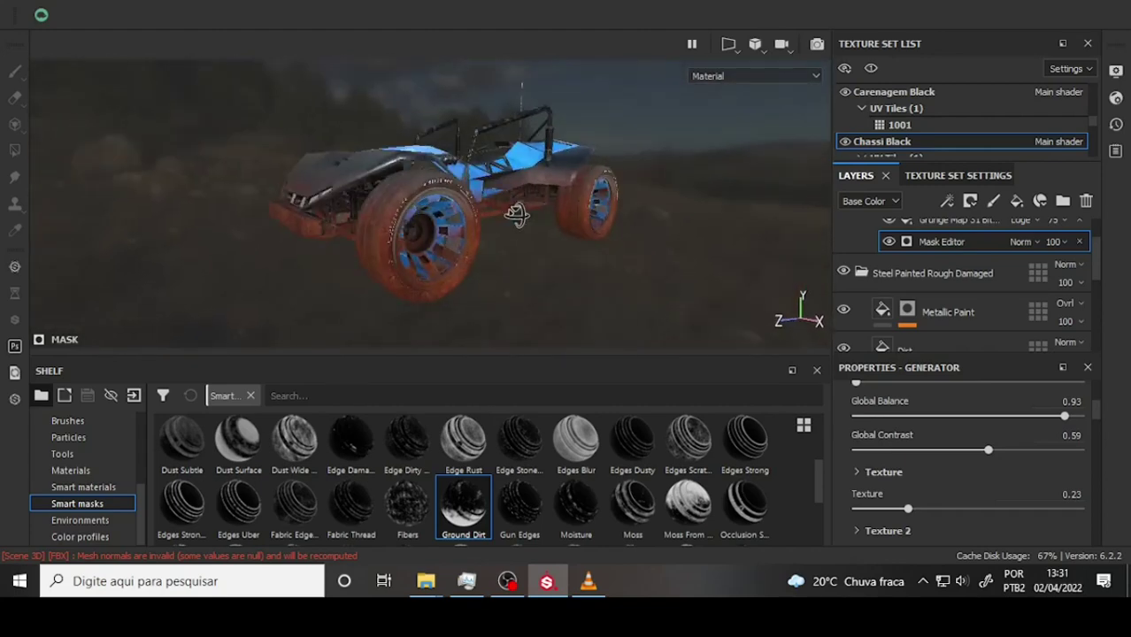
pyautogui.click(27, 5)
# Save the buggy project
pyautogui.click(61, 135)
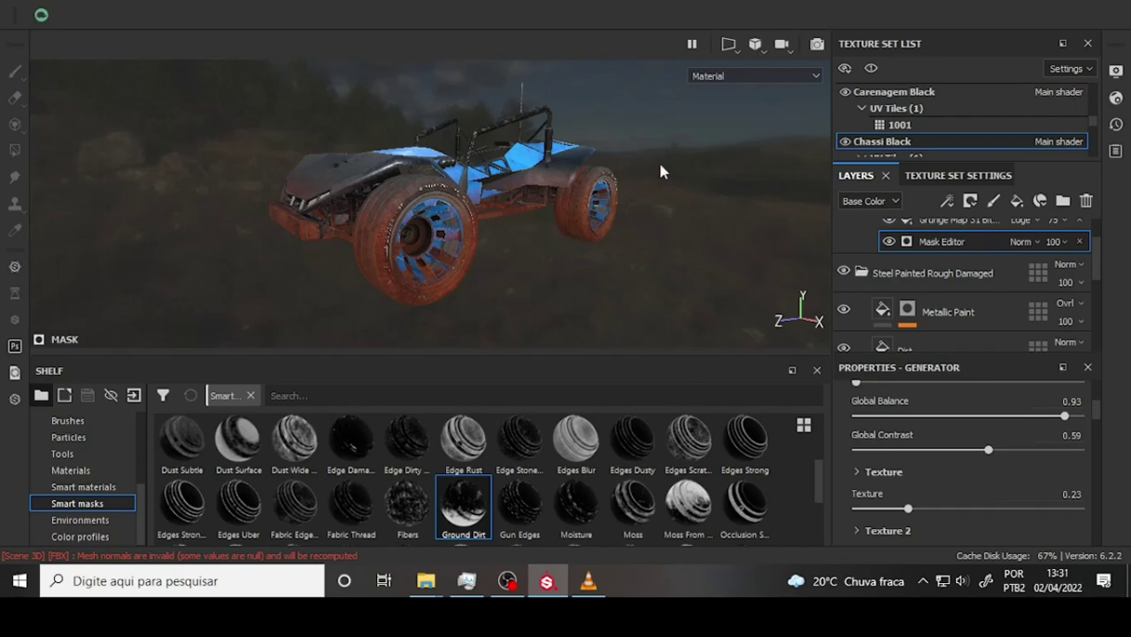
pyautogui.scroll(3, 655, 160)
pyautogui.scroll(2, 653, 161)
# Orbit around the buggy to review the rusted wheels and select the Ground Dirt smart mask
pyautogui.moveTo(630, 185)
pyautogui.keyDown('alt'); pyautogui.mouseDown()
pyautogui.moveTo(686, 95)
pyautogui.moveTo(662, 131)
pyautogui.mouseUp(); pyautogui.keyUp('alt')
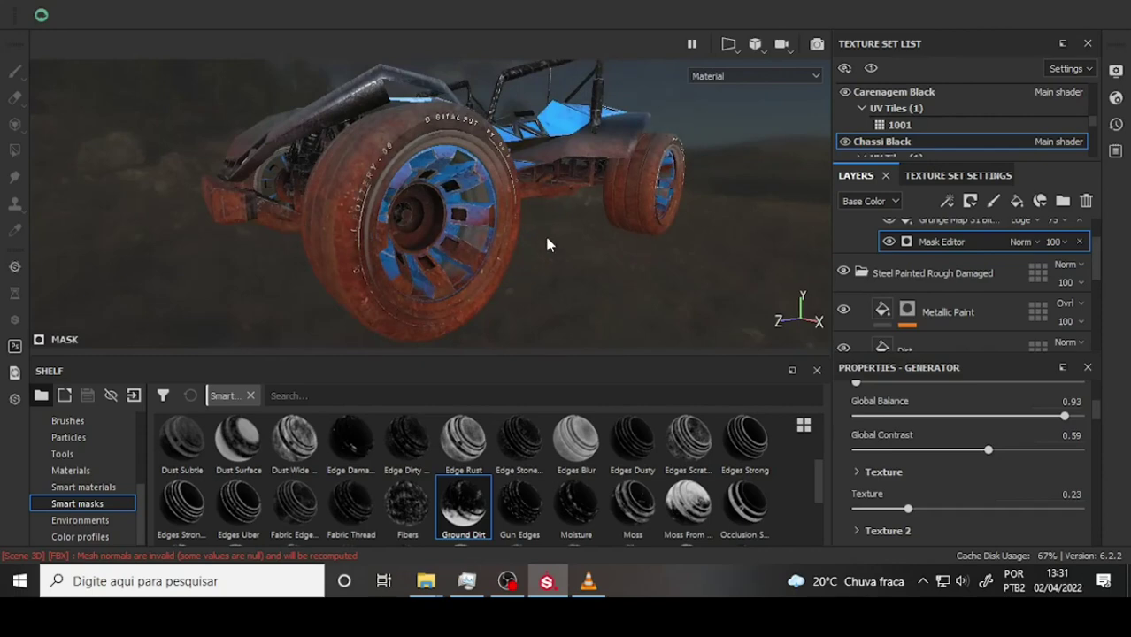
pyautogui.scroll(3, 576, 212)
pyautogui.scroll(-4, 573, 205)
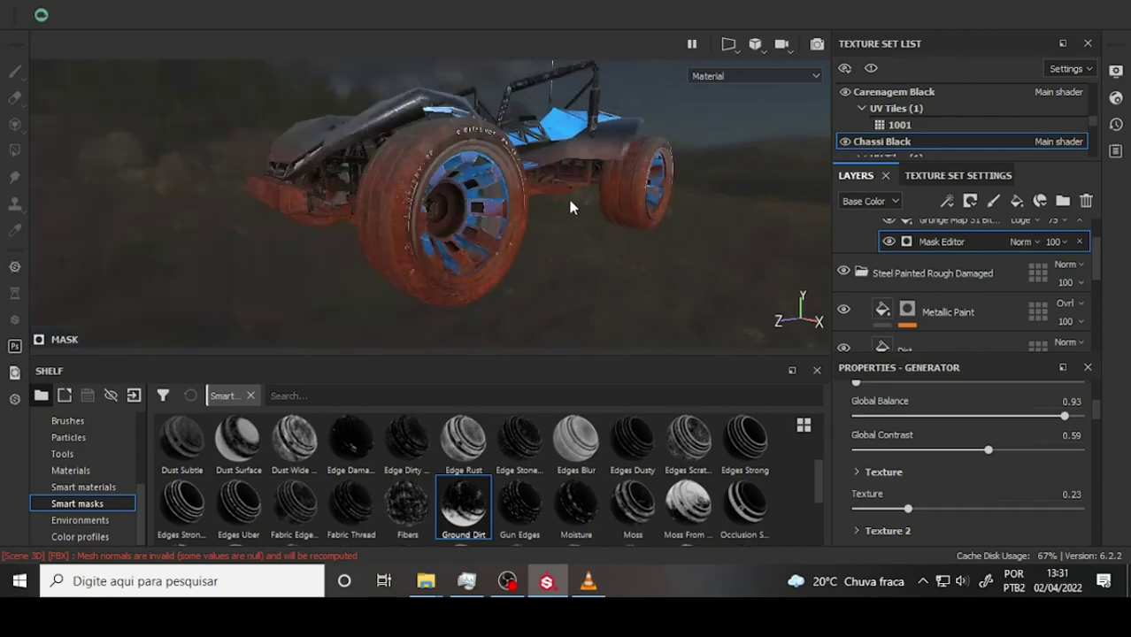
pyautogui.moveTo(592, 232)
pyautogui.keyDown('alt'); pyautogui.mouseDown()
pyautogui.moveTo(737, 246)
pyautogui.moveTo(558, 222)
pyautogui.moveTo(572, 237)
pyautogui.moveTo(494, 301)
pyautogui.moveTo(331, 309)
pyautogui.moveTo(541, 282)
pyautogui.moveTo(517, 266)
pyautogui.moveTo(522, 289)
pyautogui.mouseUp(); pyautogui.keyUp('alt')
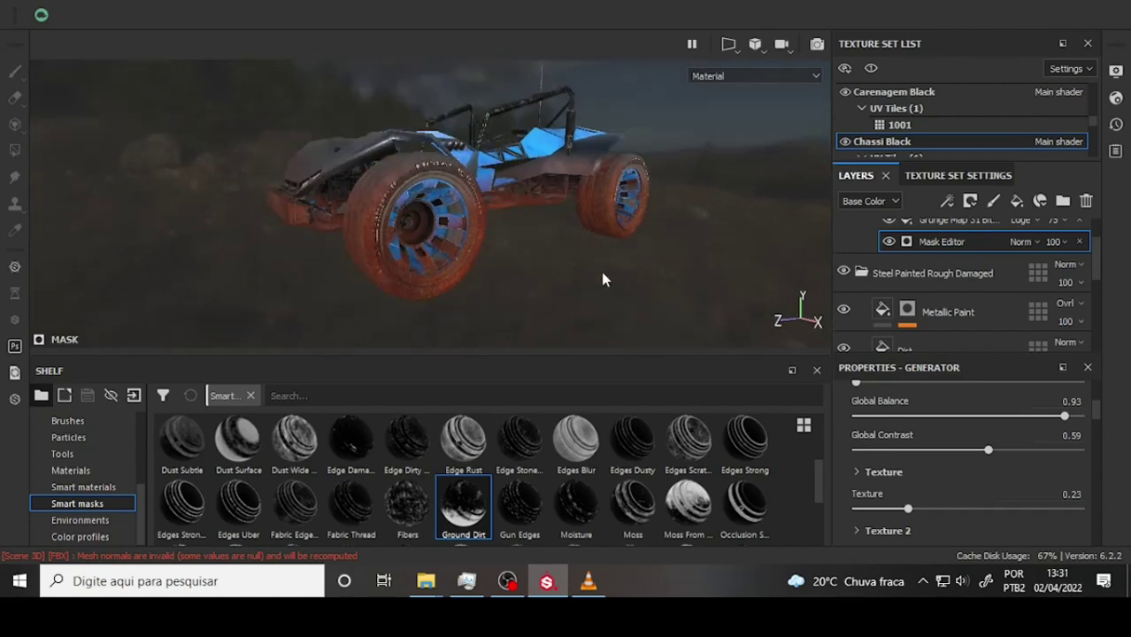
pyautogui.click(454, 528)
pyautogui.keyDown('alt'); pyautogui.moveTo(713, 200); pyautogui.dragTo(712, 201); pyautogui.keyUp('alt')
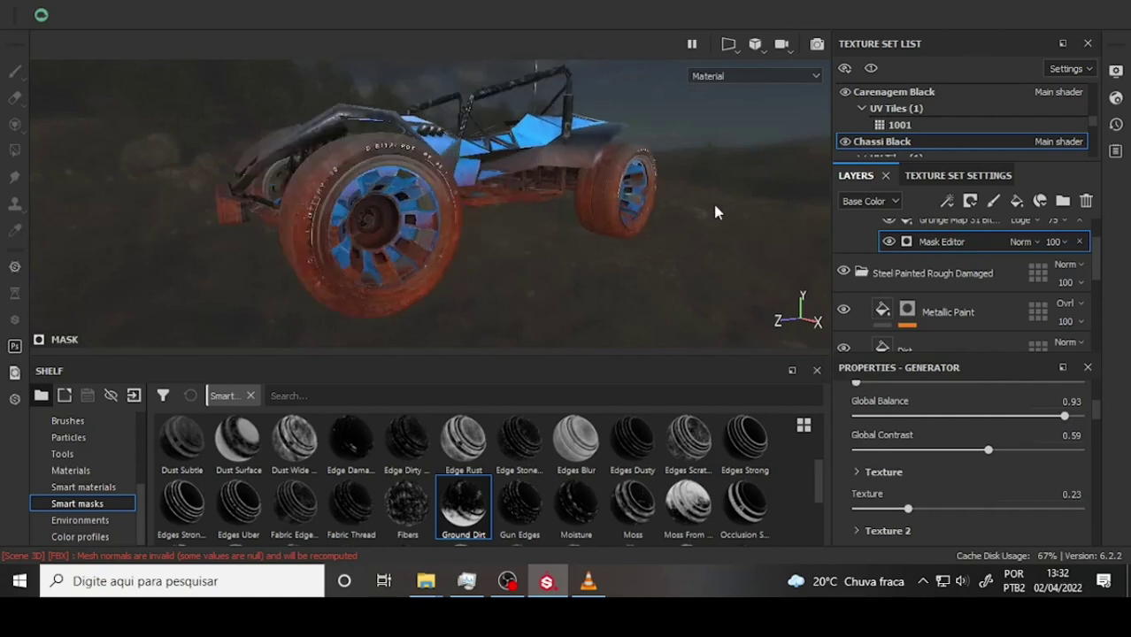